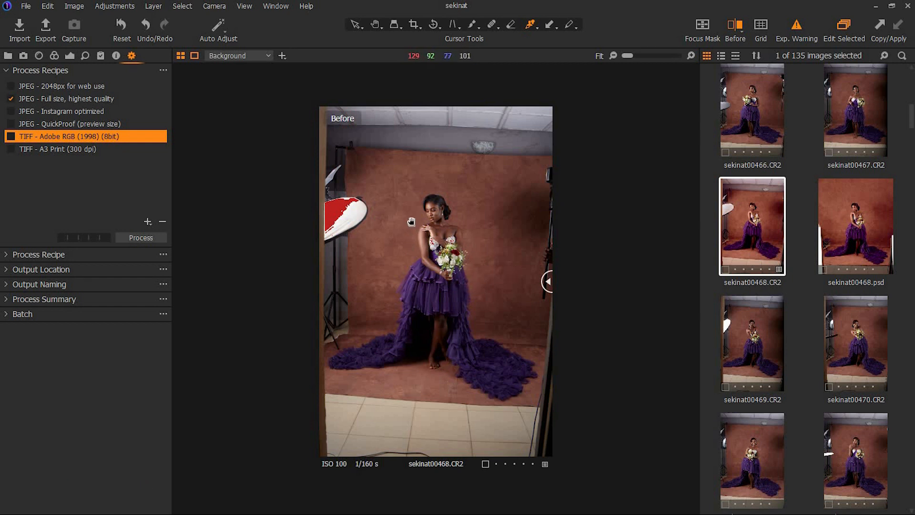
# Turn off the exposure warning and compare the before and after versions of sekinat00468.CR2 by sweeping the split divider across the photo.
pyautogui.click(795, 32)
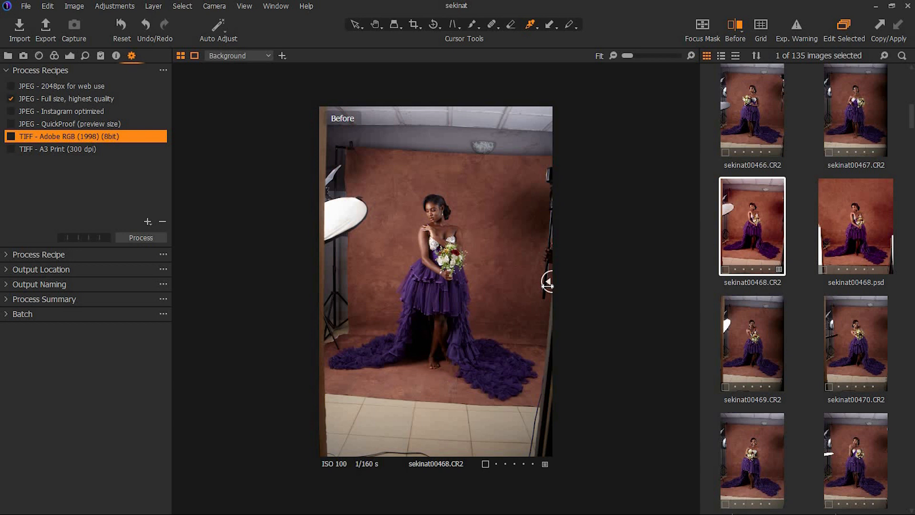
pyautogui.moveTo(548, 285); pyautogui.dragTo(303, 330)
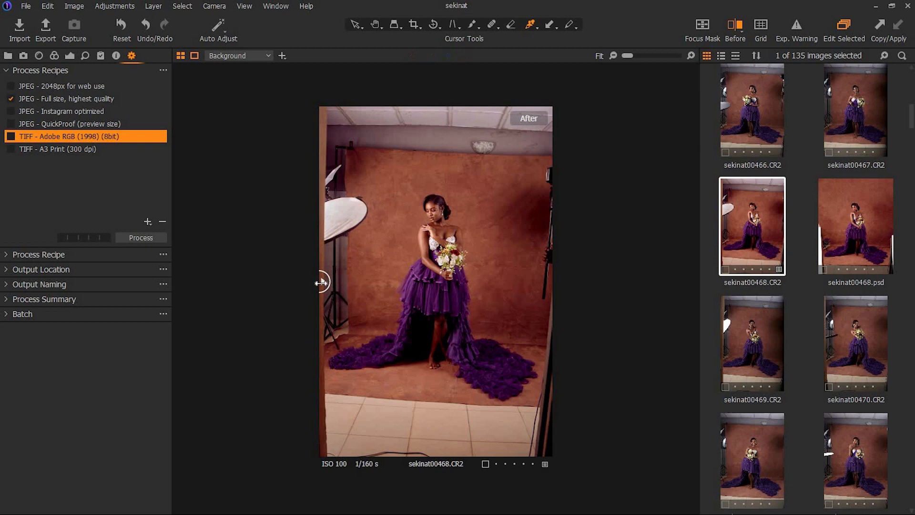
pyautogui.moveTo(324, 282); pyautogui.dragTo(524, 286)
pyautogui.moveTo(466, 299); pyautogui.dragTo(292, 328)
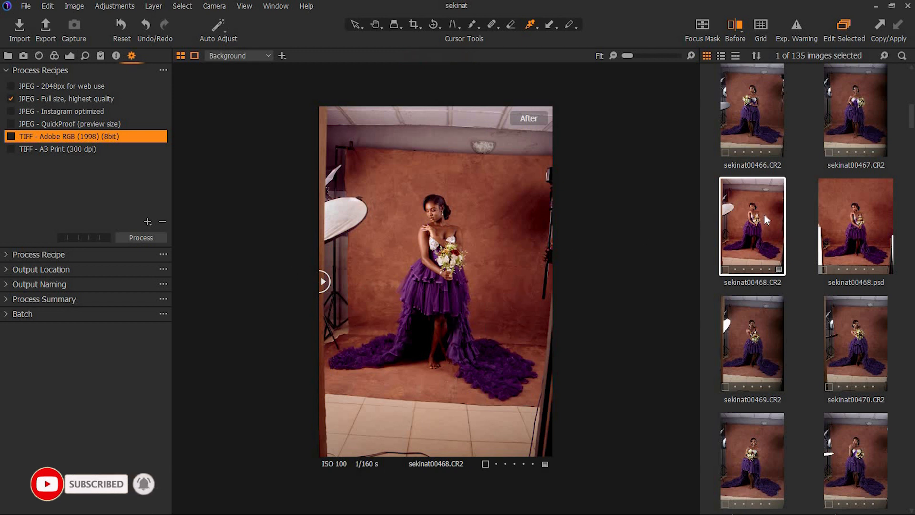
# Send sekinat00468.CR2 to Adobe Photoshop CC 2019 for editing as a 16-bit PSD, Adobe RGB (1998), 300 px/in, 100% scale.
pyautogui.rightClick(747, 216)
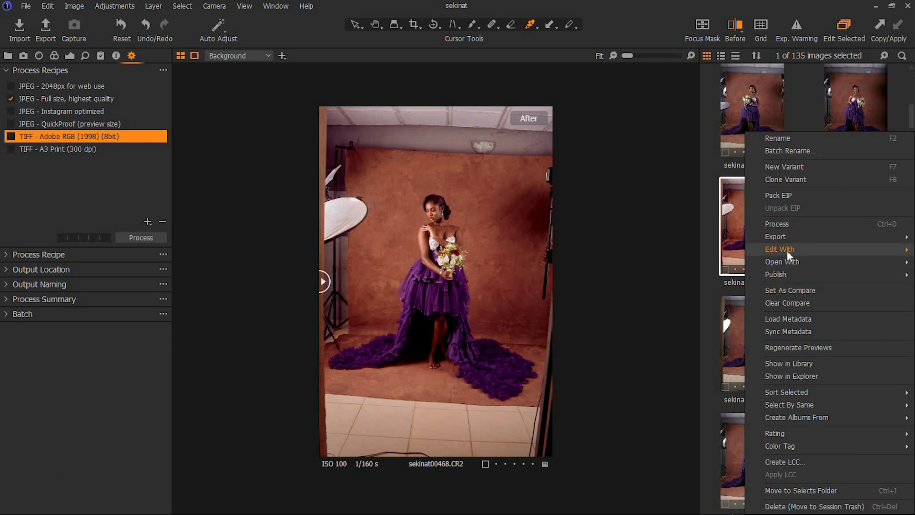
pyautogui.moveTo(786, 250)
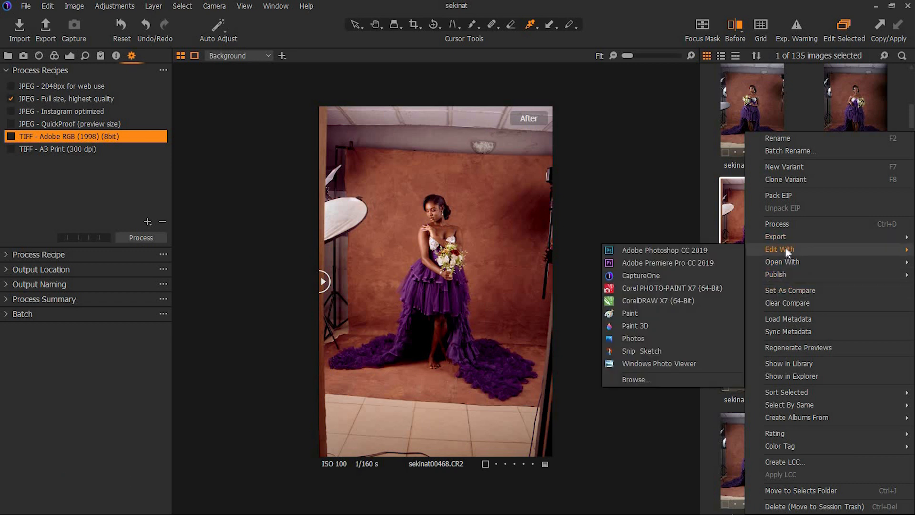
pyautogui.click(706, 251)
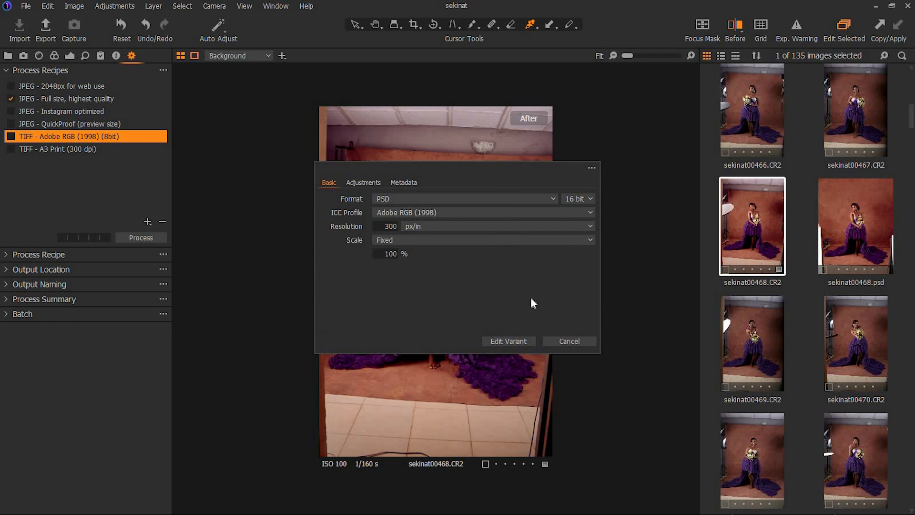
pyautogui.click(508, 340)
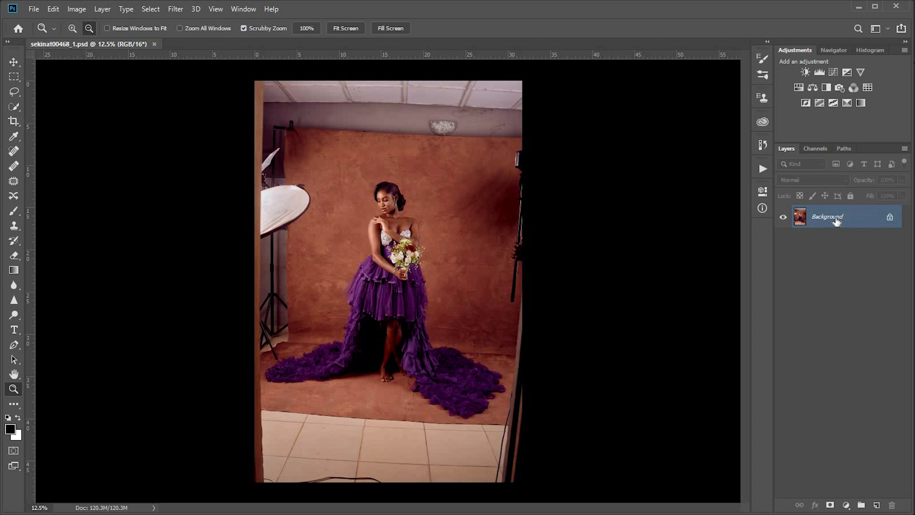
# Duplicate the Background layer and activate the Lasso tool.
pyautogui.moveTo(840, 222); pyautogui.dragTo(879, 501)
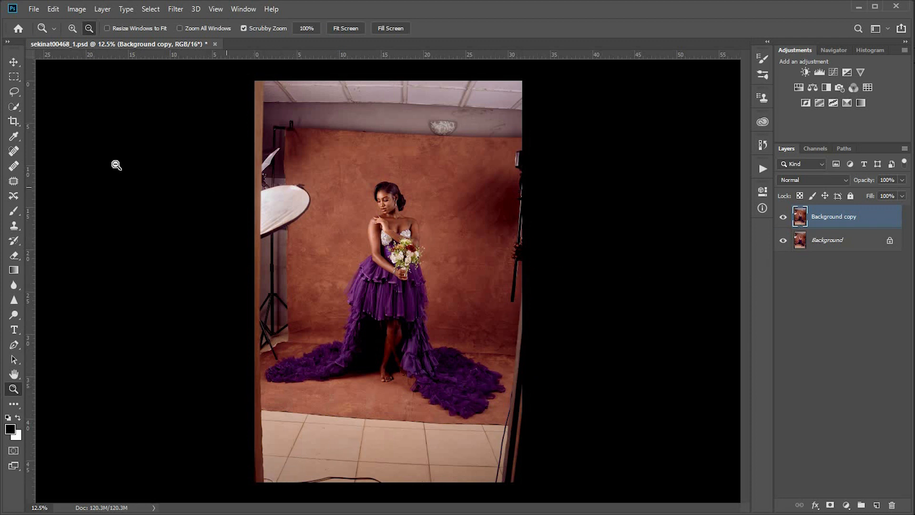
pyautogui.click(14, 92)
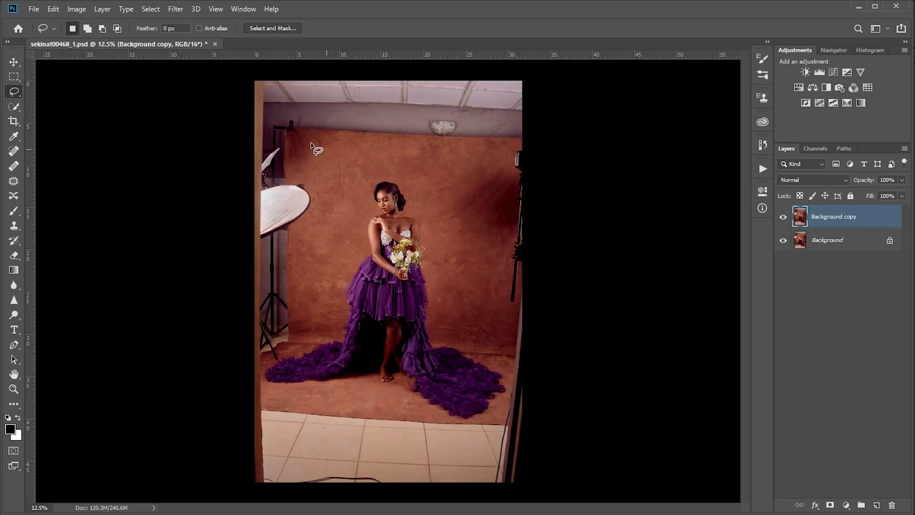
pyautogui.moveTo(293, 147)
pyautogui.mouseDown()
pyautogui.moveTo(383, 154)
pyautogui.moveTo(528, 182)
pyautogui.moveTo(550, 165)
pyautogui.moveTo(557, 140)
pyautogui.moveTo(512, 72)
pyautogui.moveTo(479, 66)
pyautogui.moveTo(273, 80)
pyautogui.moveTo(241, 93)
pyautogui.moveTo(225, 125)
pyautogui.moveTo(243, 153)
pyautogui.moveTo(311, 163)
pyautogui.mouseUp()
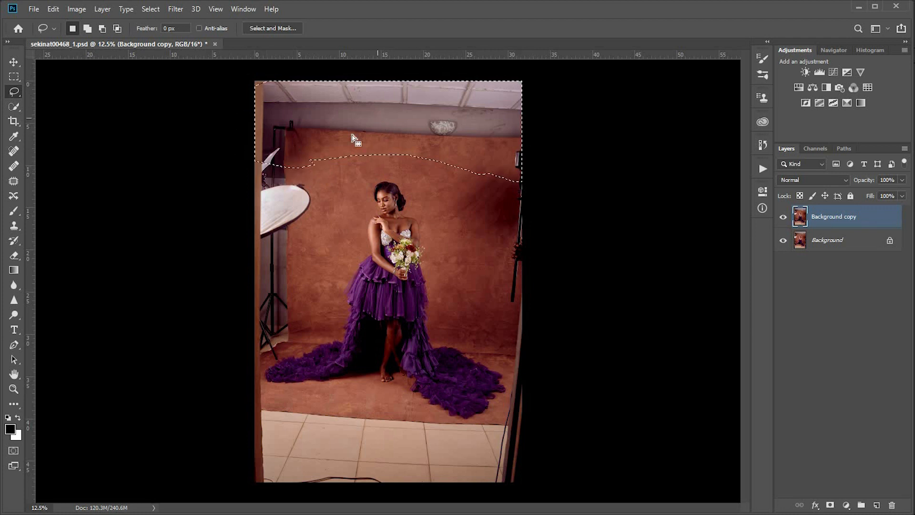
pyautogui.rightClick(352, 172)
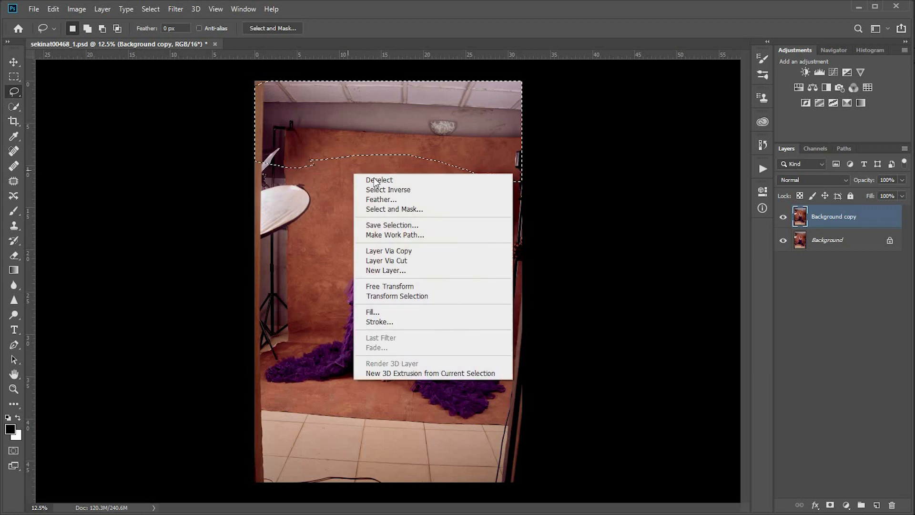
pyautogui.click(367, 178)
# Lasso the ceiling and wall area above the model's head, replace it with a Content-Aware fill, and deselect.
pyautogui.moveTo(299, 153)
pyautogui.mouseDown()
pyautogui.moveTo(422, 177)
pyautogui.moveTo(485, 172)
pyautogui.moveTo(529, 157)
pyautogui.moveTo(544, 82)
pyautogui.moveTo(515, 62)
pyautogui.moveTo(287, 49)
pyautogui.moveTo(246, 57)
pyautogui.moveTo(228, 73)
pyautogui.moveTo(225, 101)
pyautogui.moveTo(244, 158)
pyautogui.moveTo(339, 172)
pyautogui.mouseUp()
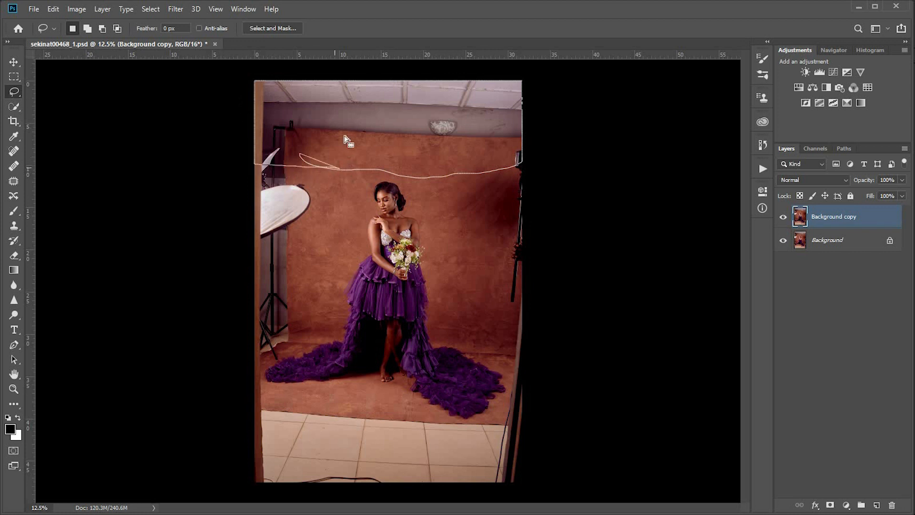
pyautogui.rightClick(328, 200)
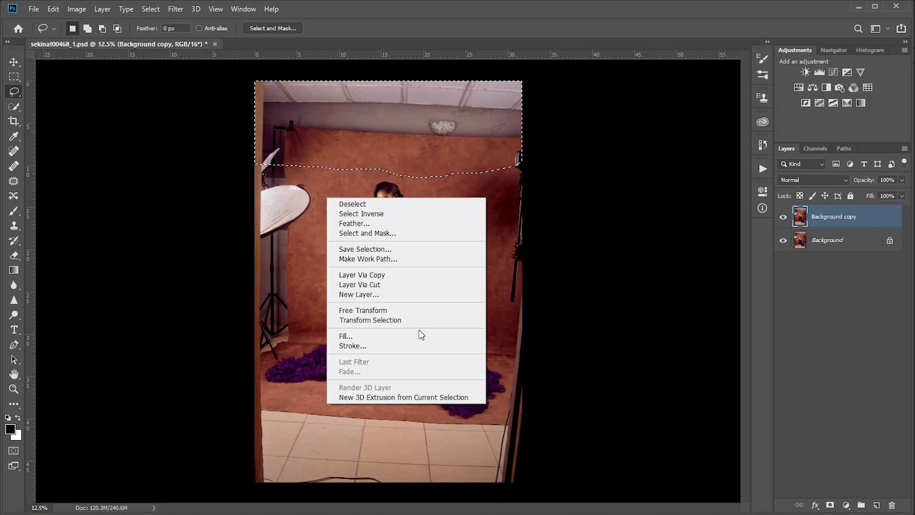
pyautogui.click(392, 337)
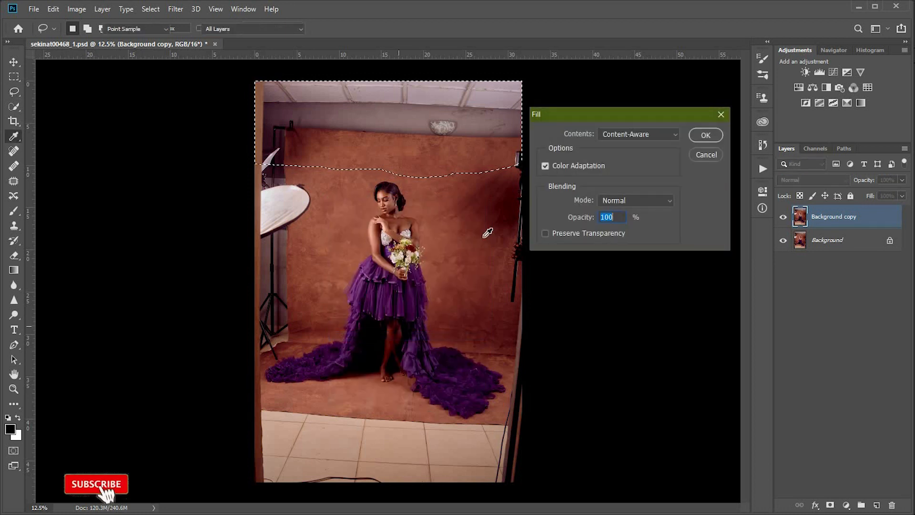
pyautogui.click(647, 138)
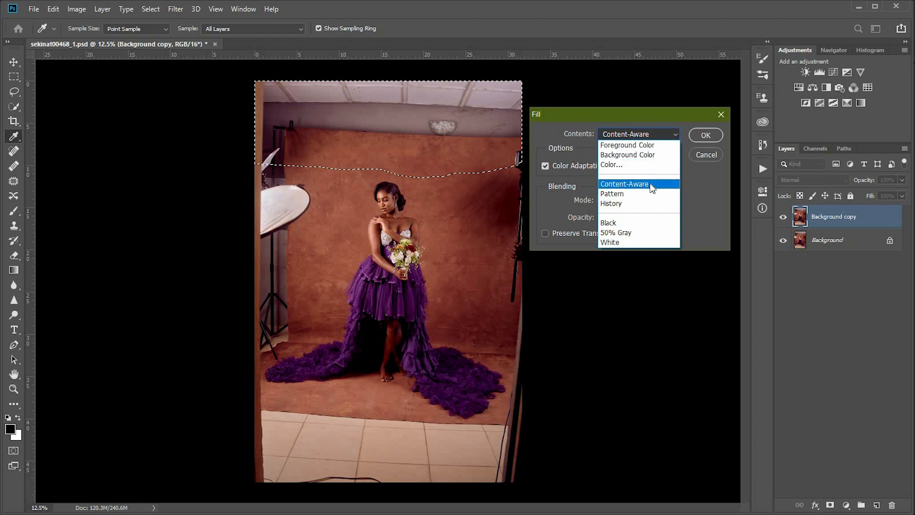
pyautogui.click(652, 185)
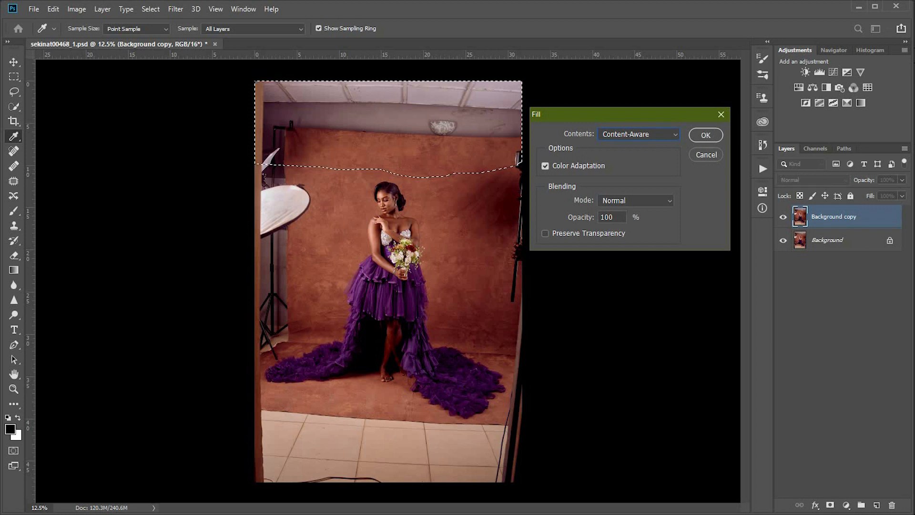
pyautogui.click(706, 136)
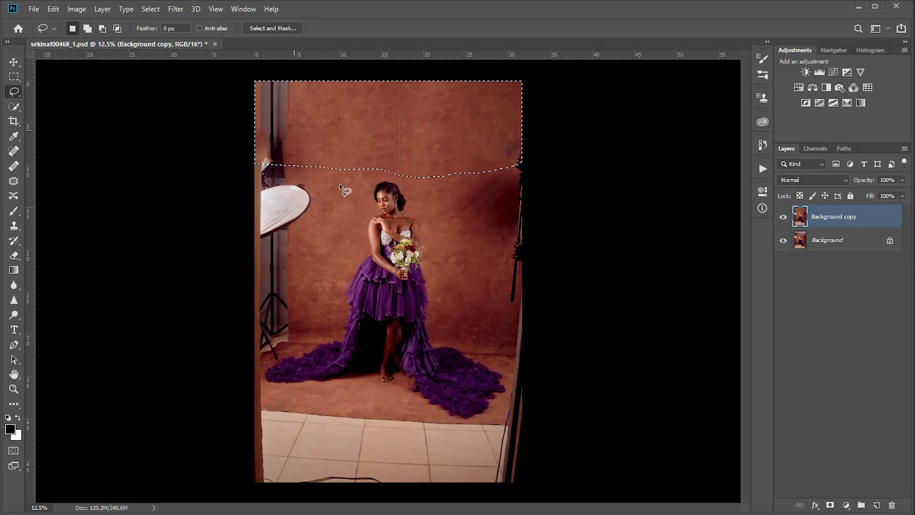
pyautogui.rightClick(331, 202)
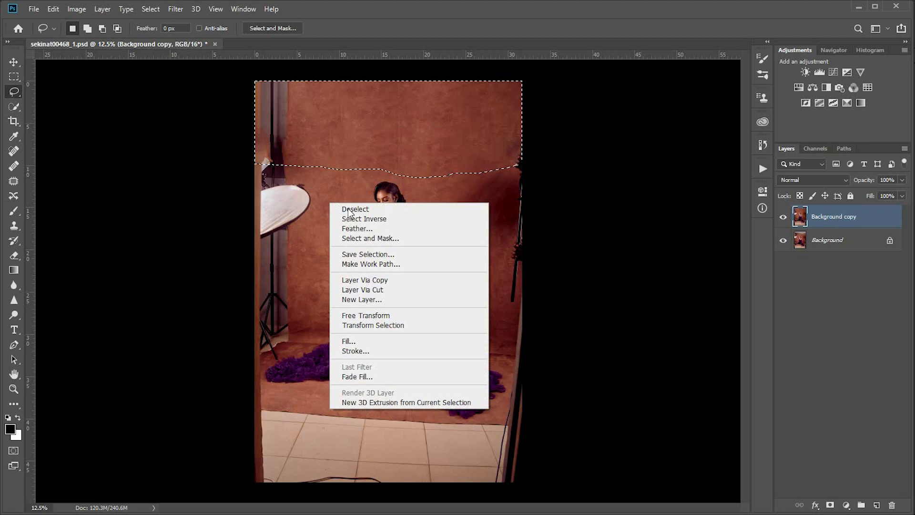
pyautogui.click(352, 210)
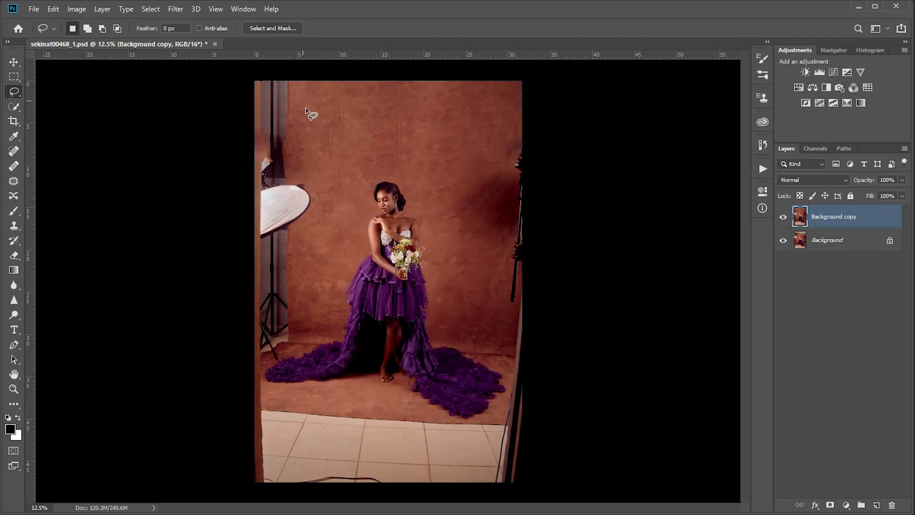
# Lasso the white reflector and light stand along the photo's left edge, remove them with a Content-Aware fill, and deselect.
pyautogui.moveTo(306, 125)
pyautogui.mouseDown()
pyautogui.moveTo(322, 191)
pyautogui.moveTo(315, 276)
pyautogui.moveTo(297, 306)
pyautogui.moveTo(248, 329)
pyautogui.moveTo(222, 307)
pyautogui.moveTo(193, 229)
pyautogui.moveTo(175, 135)
pyautogui.moveTo(182, 99)
pyautogui.moveTo(210, 56)
pyautogui.moveTo(276, 51)
pyautogui.moveTo(308, 78)
pyautogui.moveTo(316, 123)
pyautogui.mouseUp()
pyautogui.rightClick(339, 153)
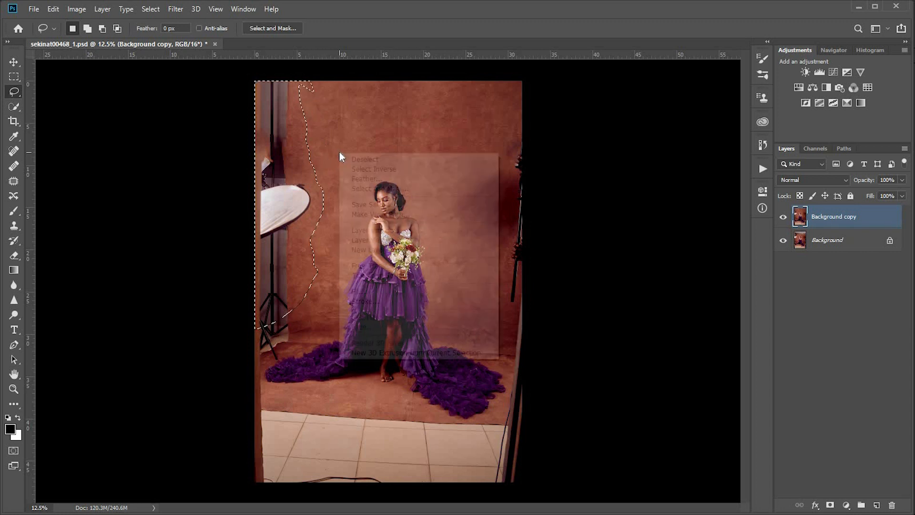
pyautogui.click(399, 291)
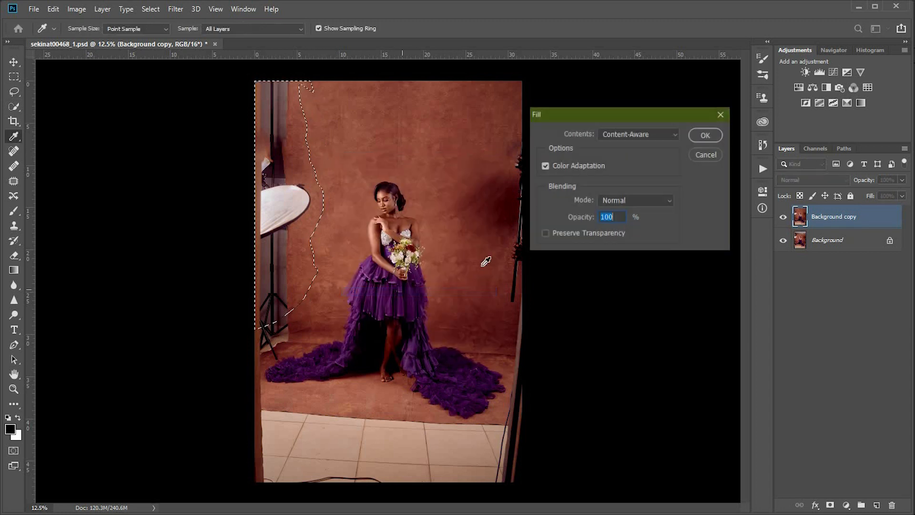
pyautogui.click(709, 136)
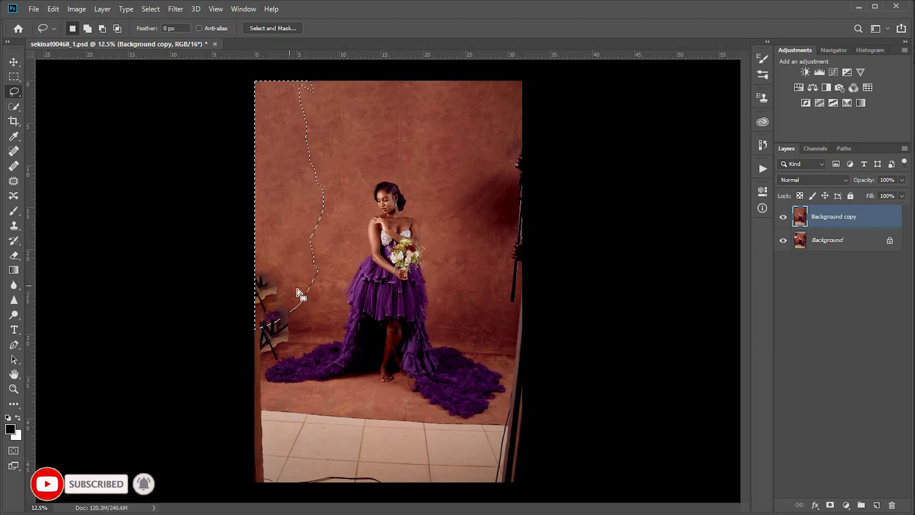
pyautogui.rightClick(434, 167)
pyautogui.click(454, 172)
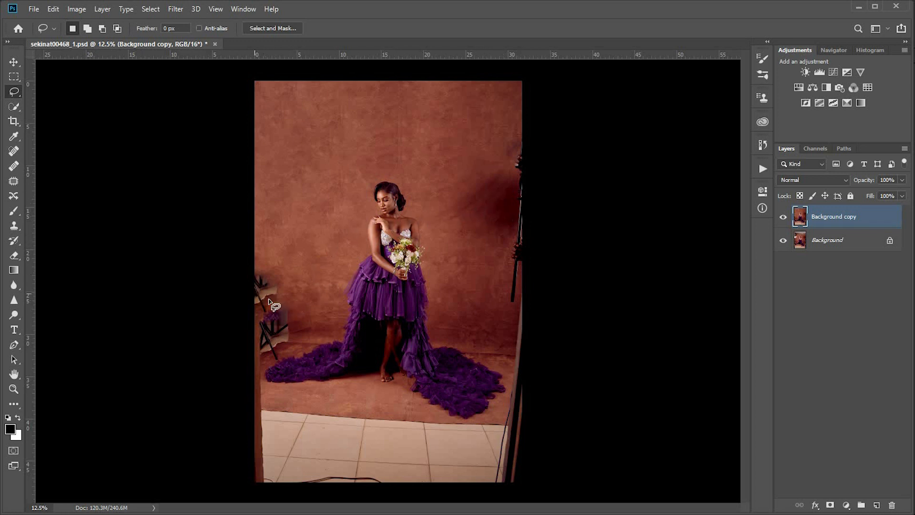
# Lasso the leftover stand fragments beside the dress train at the photo's left edge, fill them Content-Aware, and deselect.
pyautogui.moveTo(299, 288)
pyautogui.mouseDown()
pyautogui.moveTo(304, 324)
pyautogui.moveTo(271, 361)
pyautogui.mouseUp()
pyautogui.moveTo(271, 405)
pyautogui.mouseDown()
pyautogui.moveTo(214, 384)
pyautogui.moveTo(190, 321)
pyautogui.moveTo(188, 263)
pyautogui.moveTo(222, 241)
pyautogui.moveTo(279, 260)
pyautogui.moveTo(309, 286)
pyautogui.mouseUp()
pyautogui.rightClick(317, 247)
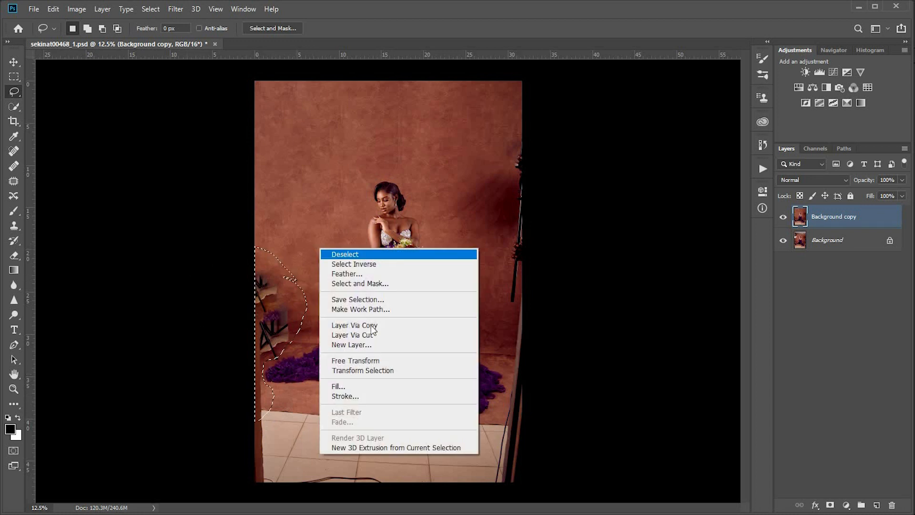
pyautogui.click(384, 384)
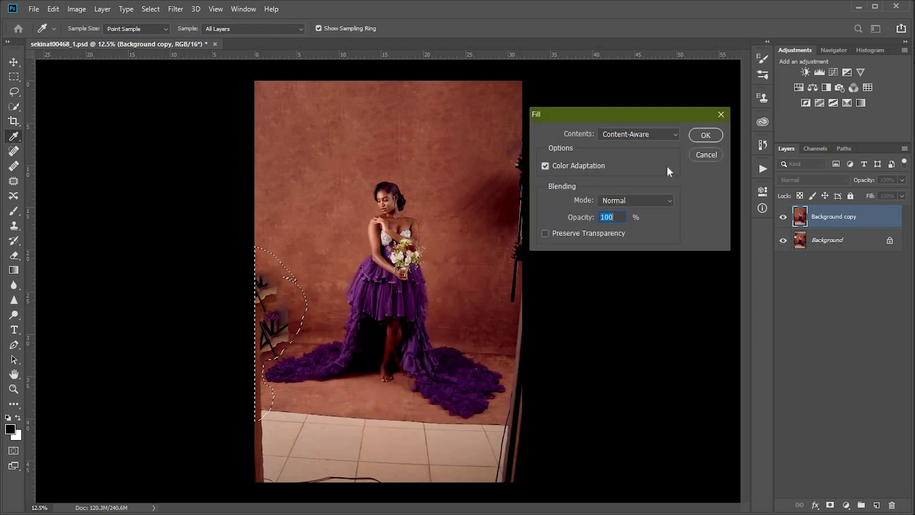
pyautogui.click(701, 135)
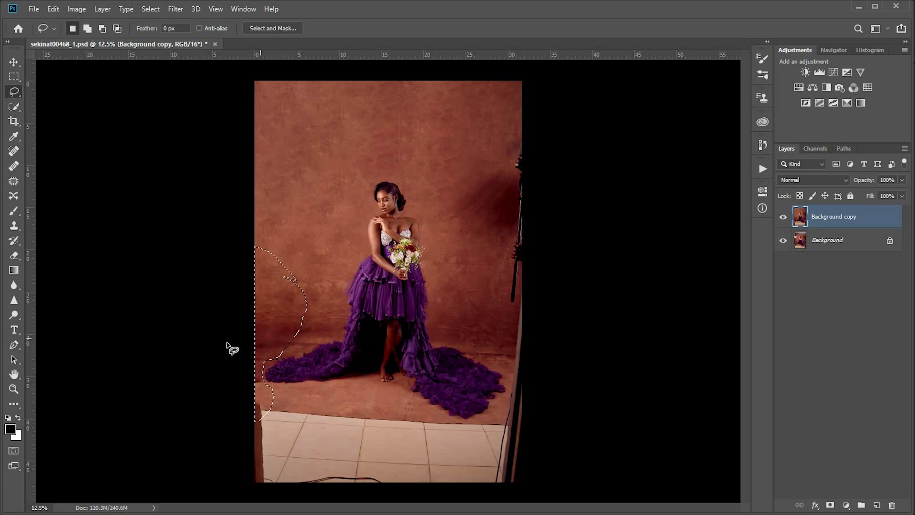
pyautogui.rightClick(318, 307)
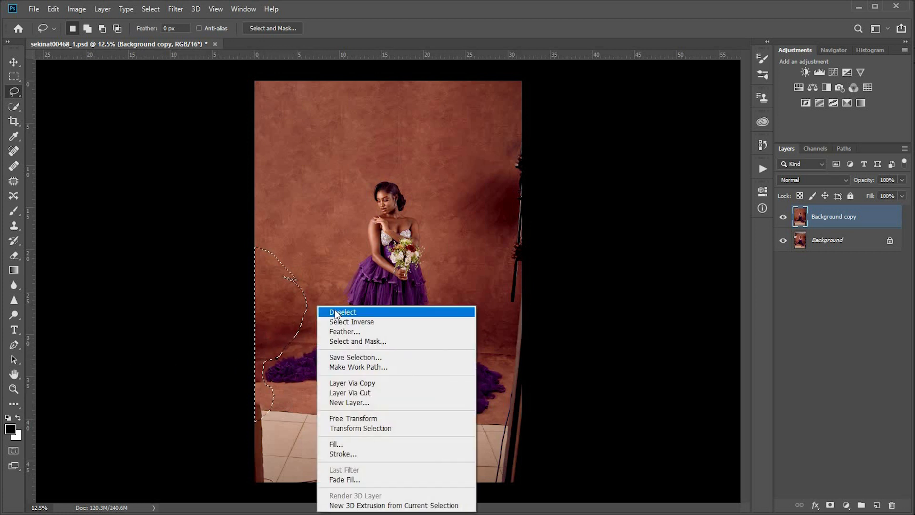
pyautogui.click(335, 313)
# Lasso the dark stand and its shadow on the backdrop's right side, replace them with a Content-Aware fill, and deselect.
pyautogui.moveTo(458, 185)
pyautogui.mouseDown()
pyautogui.moveTo(476, 252)
pyautogui.moveTo(495, 274)
pyautogui.moveTo(498, 322)
pyautogui.moveTo(507, 335)
pyautogui.moveTo(536, 333)
pyautogui.moveTo(571, 286)
pyautogui.moveTo(568, 237)
pyautogui.moveTo(583, 164)
pyautogui.moveTo(563, 114)
pyautogui.moveTo(513, 115)
pyautogui.moveTo(474, 136)
pyautogui.moveTo(453, 168)
pyautogui.moveTo(408, 133)
pyautogui.mouseUp()
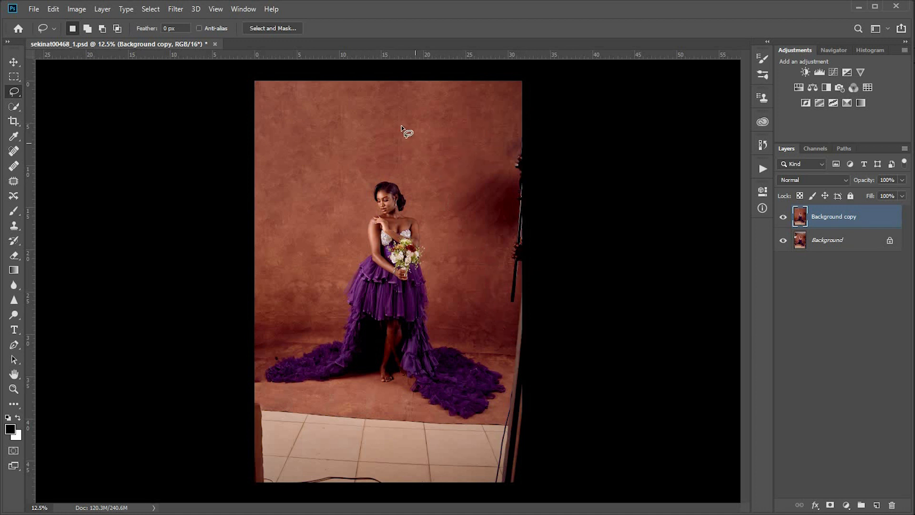
pyautogui.rightClick(407, 130)
pyautogui.click(469, 268)
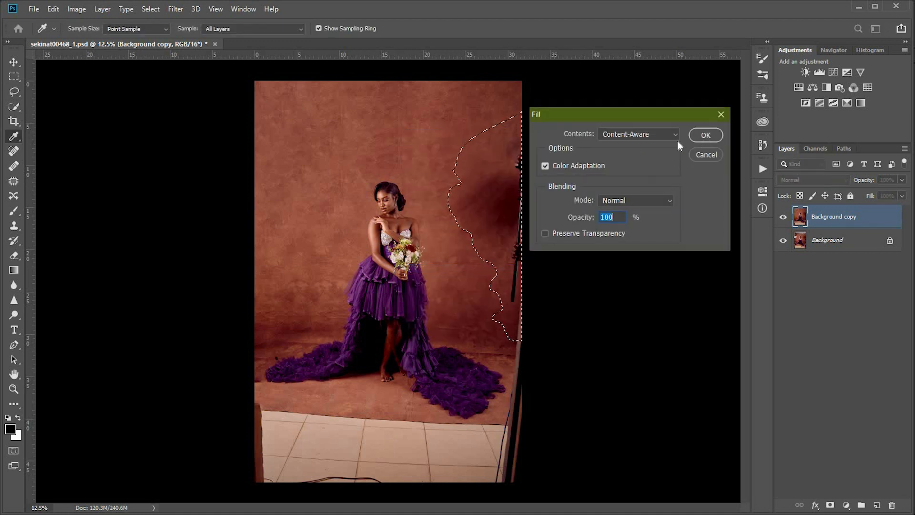
pyautogui.click(705, 136)
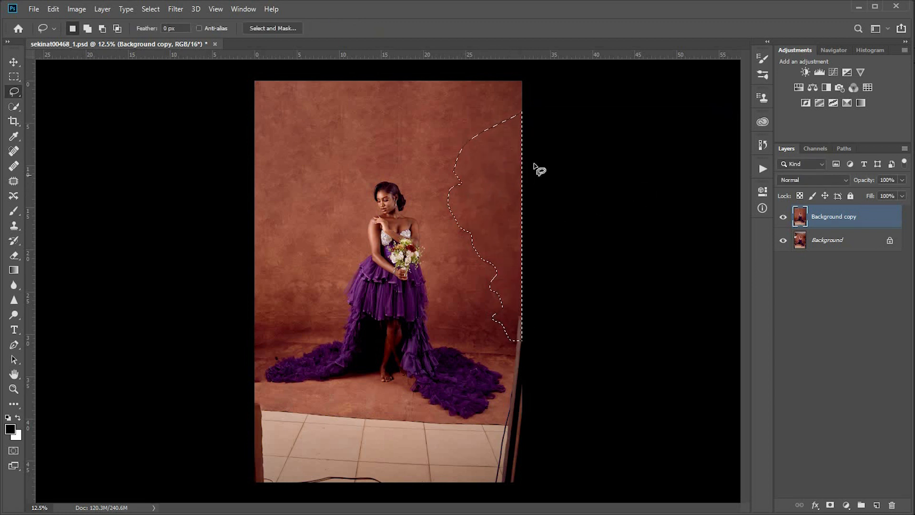
pyautogui.rightClick(415, 149)
pyautogui.click(436, 158)
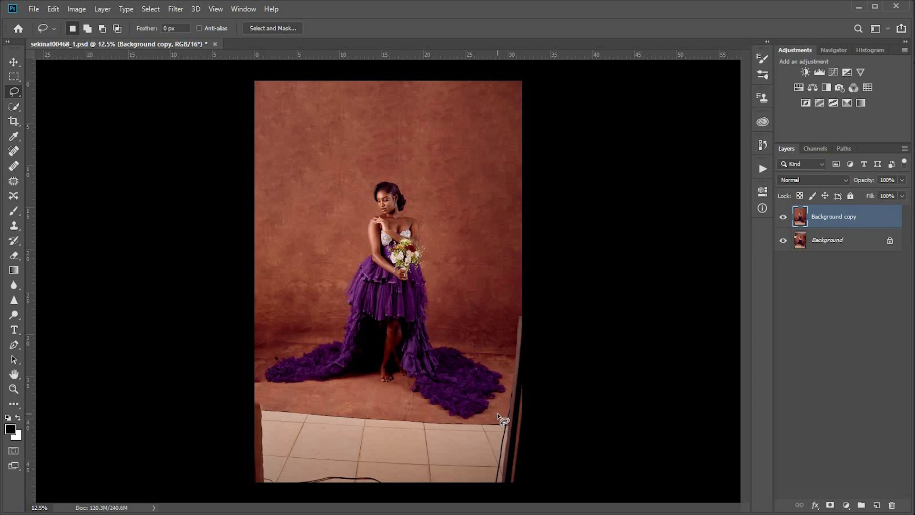
# Lasso the dark vertical edge beside the dress train at the photo's lower right, fill it Content-Aware, and deselect.
pyautogui.moveTo(496, 412)
pyautogui.mouseDown()
pyautogui.moveTo(494, 430)
pyautogui.moveTo(566, 443)
pyautogui.moveTo(584, 348)
pyautogui.moveTo(549, 307)
pyautogui.moveTo(510, 333)
pyautogui.moveTo(513, 384)
pyautogui.moveTo(497, 422)
pyautogui.mouseUp()
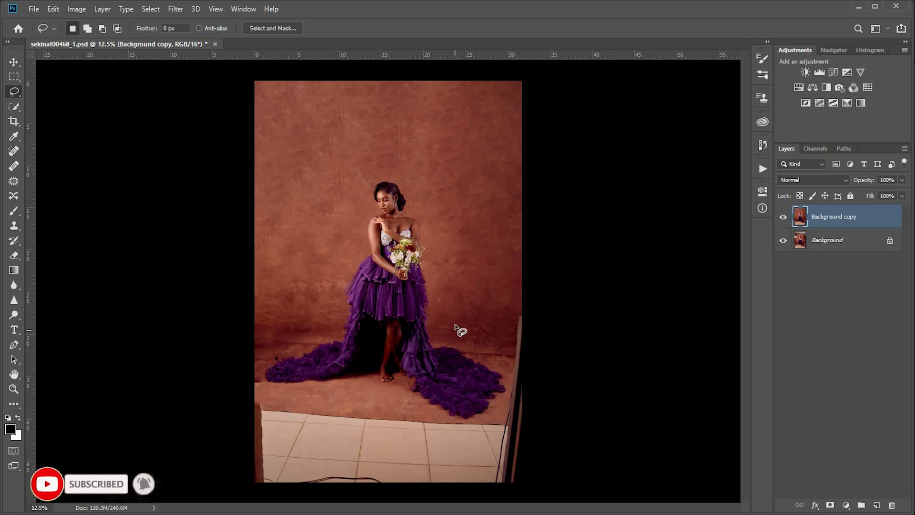
pyautogui.rightClick(458, 320)
pyautogui.click(504, 252)
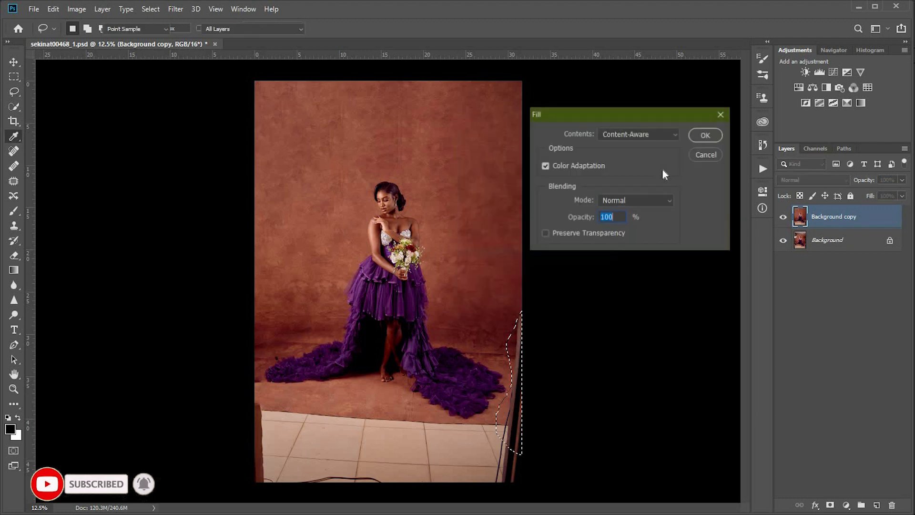
pyautogui.click(703, 135)
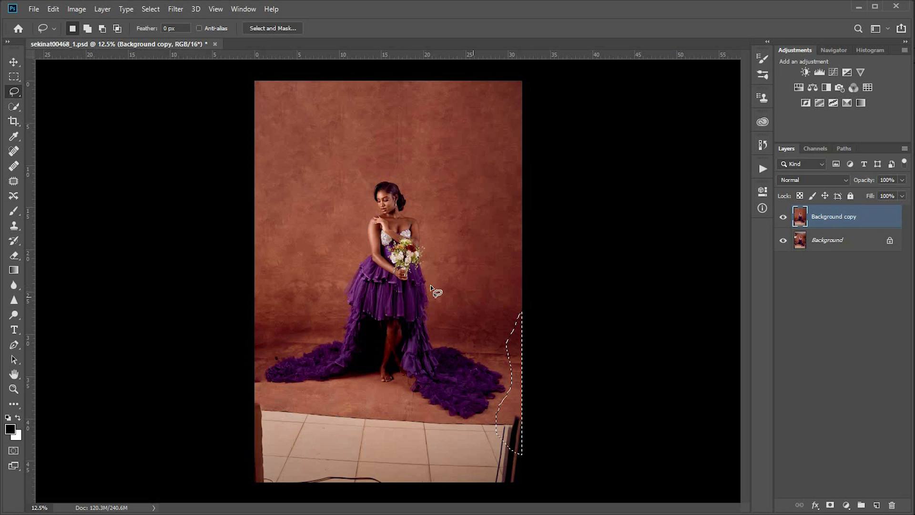
pyautogui.rightClick(419, 267)
pyautogui.click(448, 275)
# Lasso the tiled floor below the backdrop, replace it with a Content-Aware fill, deselect, and compare the result with the original layer.
pyautogui.moveTo(252, 404)
pyautogui.mouseDown()
pyautogui.moveTo(237, 445)
pyautogui.moveTo(242, 484)
pyautogui.moveTo(319, 500)
pyautogui.moveTo(500, 493)
pyautogui.moveTo(543, 461)
pyautogui.moveTo(527, 417)
pyautogui.moveTo(510, 408)
pyautogui.mouseUp()
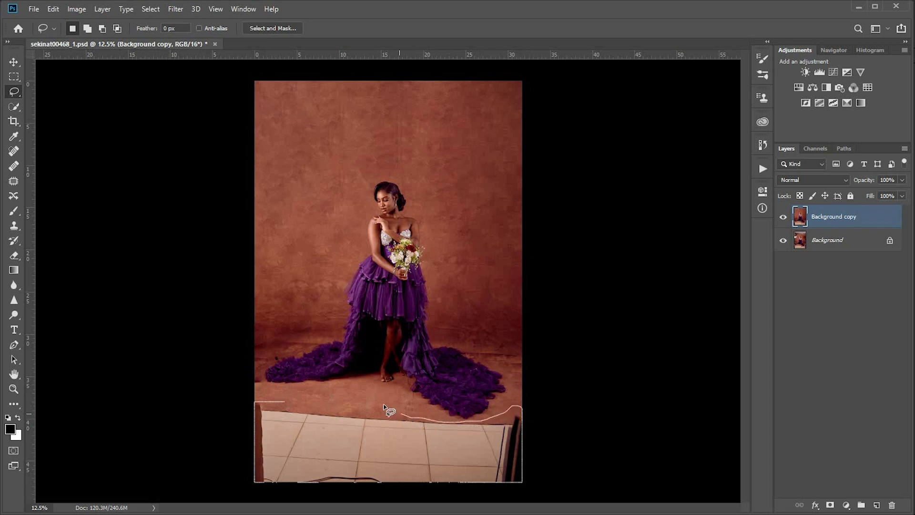
pyautogui.moveTo(301, 401); pyautogui.dragTo(255, 402)
pyautogui.rightClick(363, 356)
pyautogui.click(429, 303)
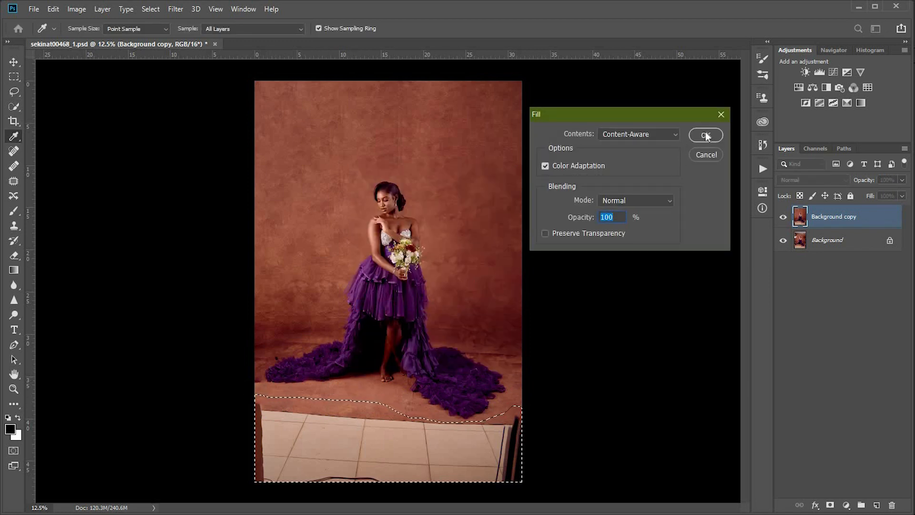
pyautogui.click(705, 134)
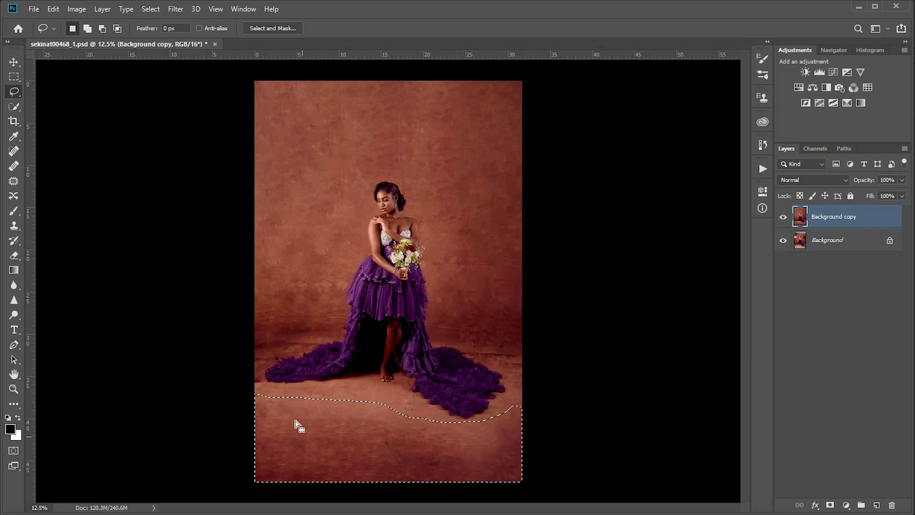
pyautogui.rightClick(397, 343)
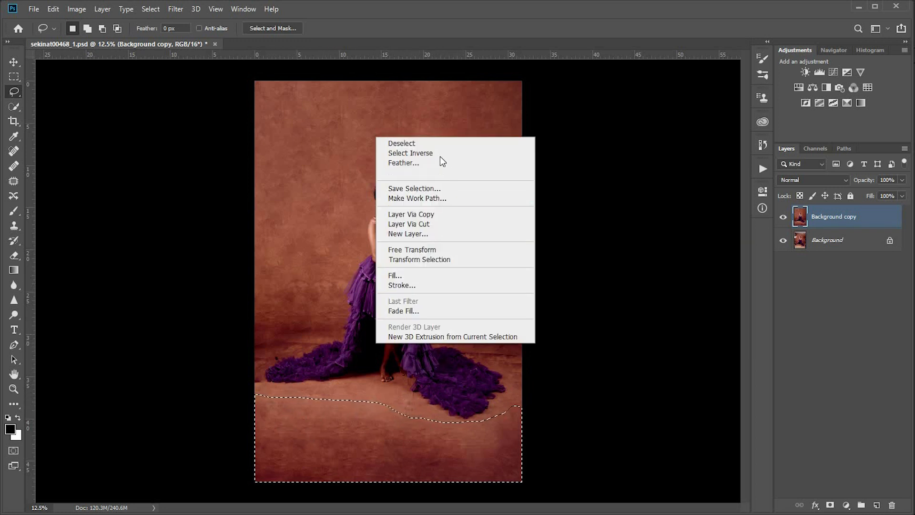
pyautogui.click(445, 144)
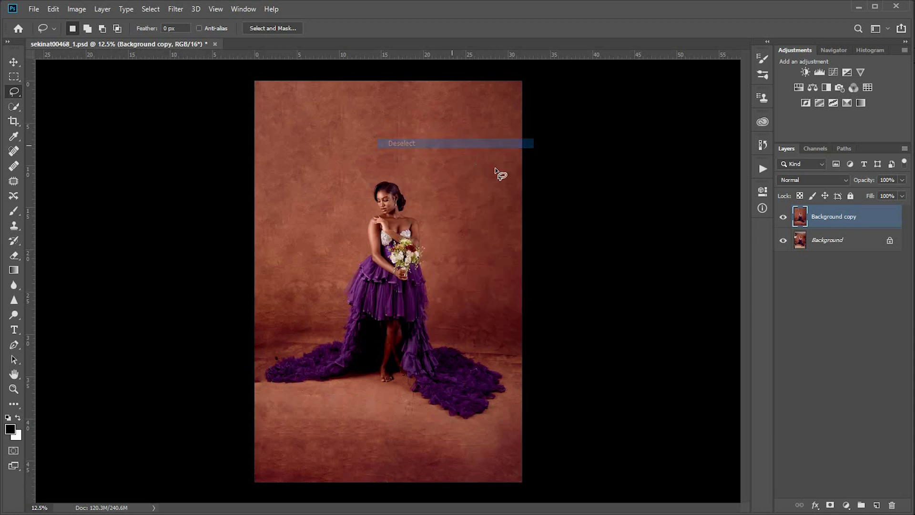
pyautogui.click(783, 218)
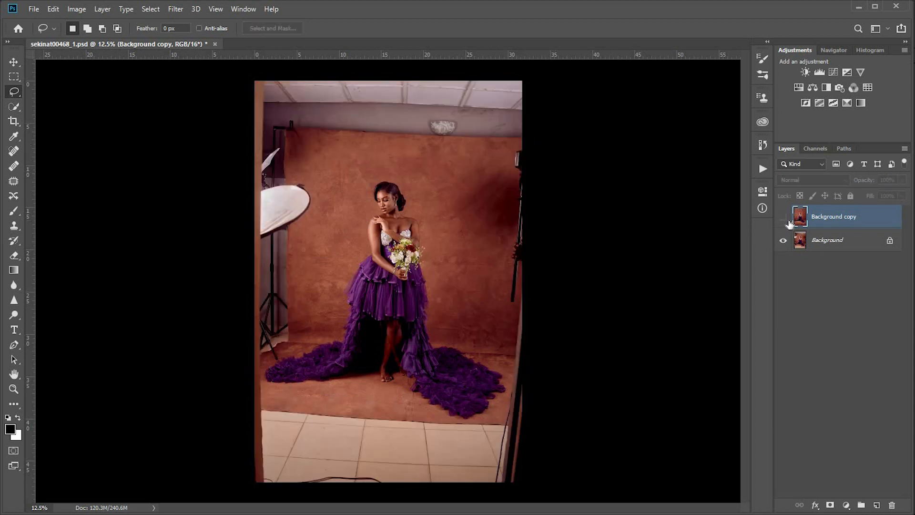
pyautogui.click(782, 218)
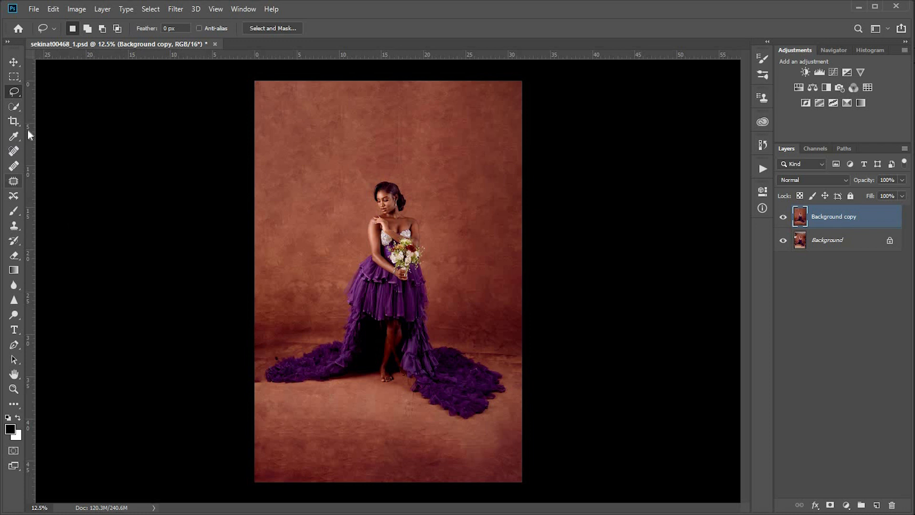
# Straighten the photo with the Crop tool's Straighten option, using a line across the floor from one side of the photo to the other.
pyautogui.click(14, 122)
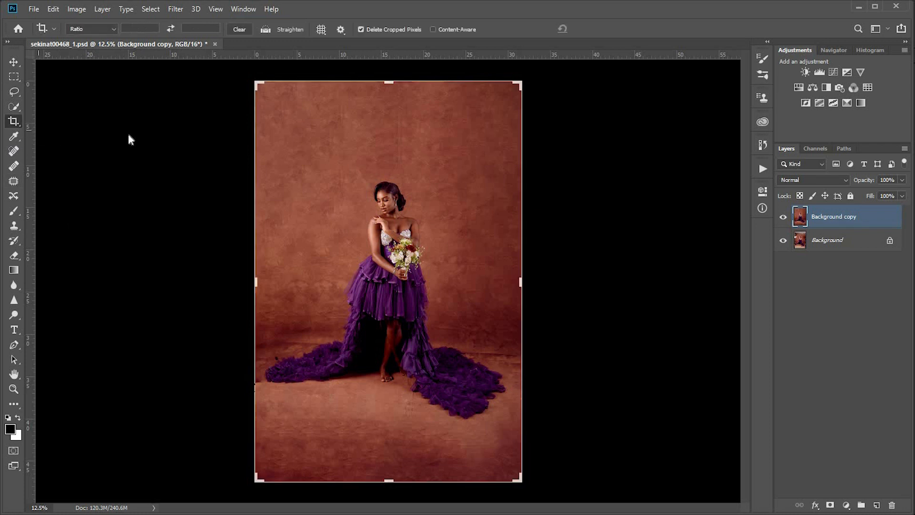
pyautogui.click(266, 30)
pyautogui.moveTo(254, 338); pyautogui.dragTo(537, 358)
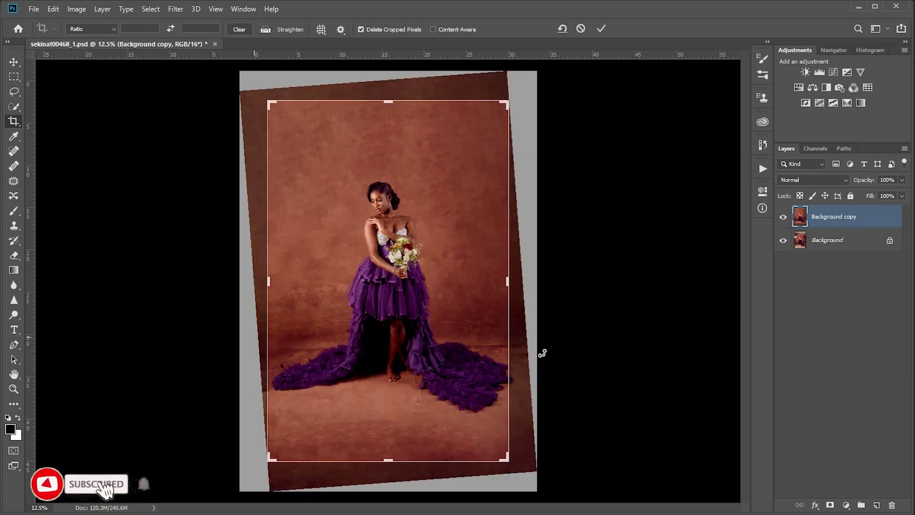
# Widen the crop frame on both sides around the dress train, trim the empty floor below it, and apply the crop.
pyautogui.moveTo(509, 285); pyautogui.dragTo(514, 282)
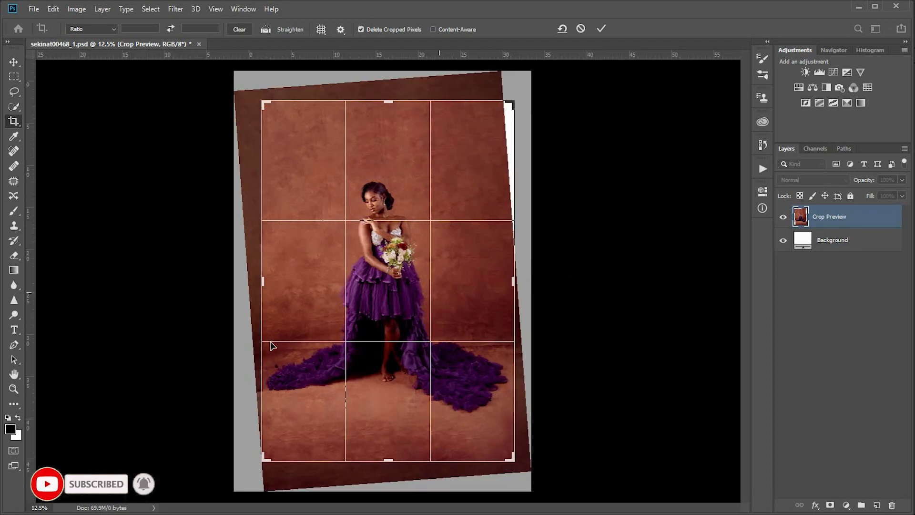
pyautogui.moveTo(262, 281); pyautogui.dragTo(276, 304)
pyautogui.moveTo(388, 461); pyautogui.dragTo(395, 435)
pyautogui.hotkey('ctrl', 'r')
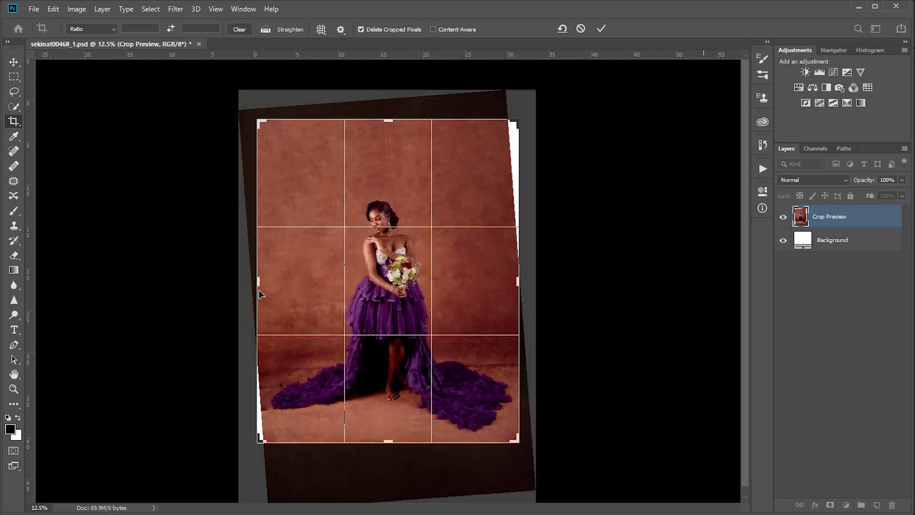
pyautogui.moveTo(263, 282); pyautogui.dragTo(258, 285)
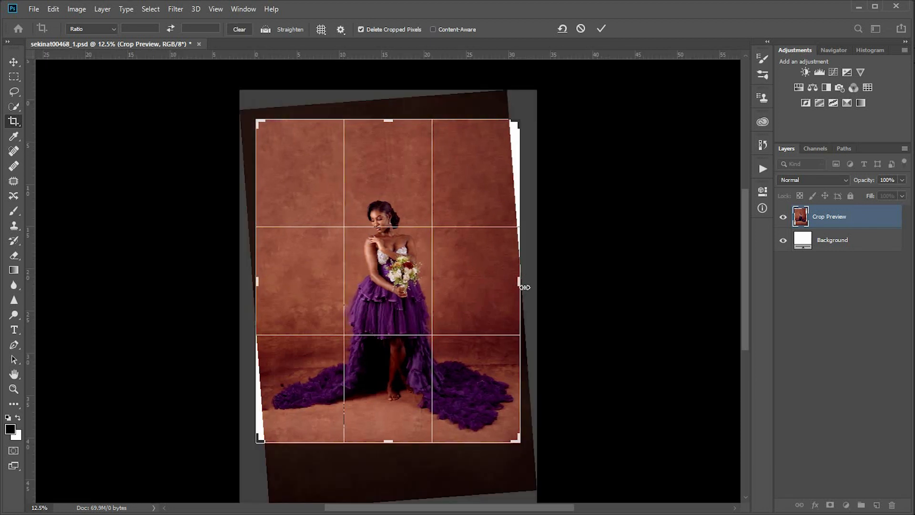
pyautogui.moveTo(522, 285); pyautogui.dragTo(523, 285)
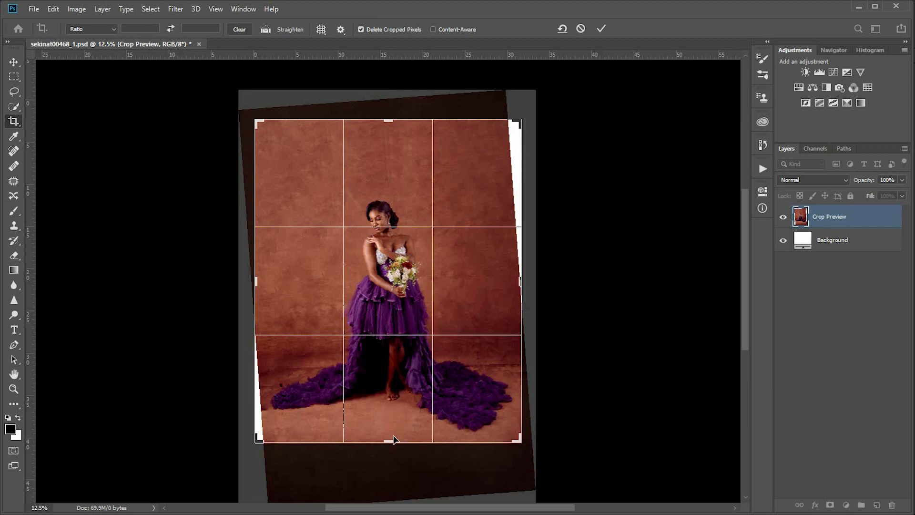
pyautogui.moveTo(389, 441); pyautogui.dragTo(390, 444)
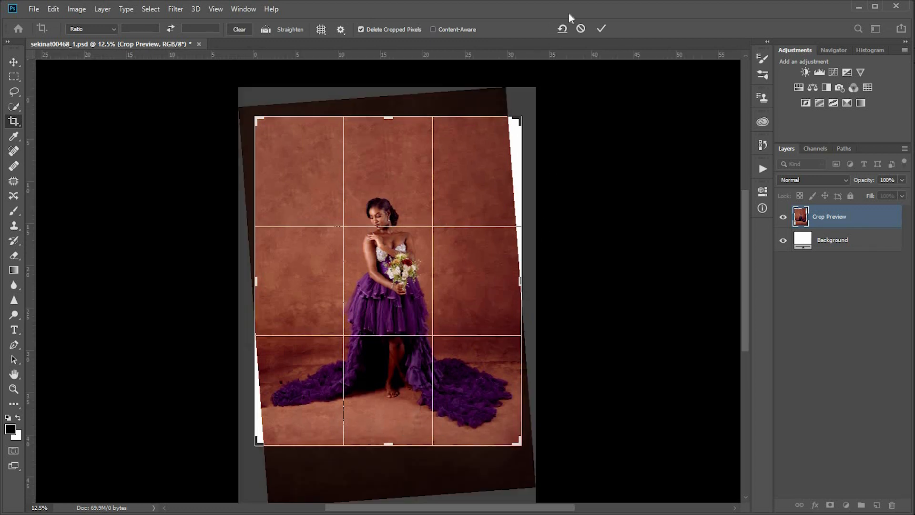
pyautogui.click(602, 27)
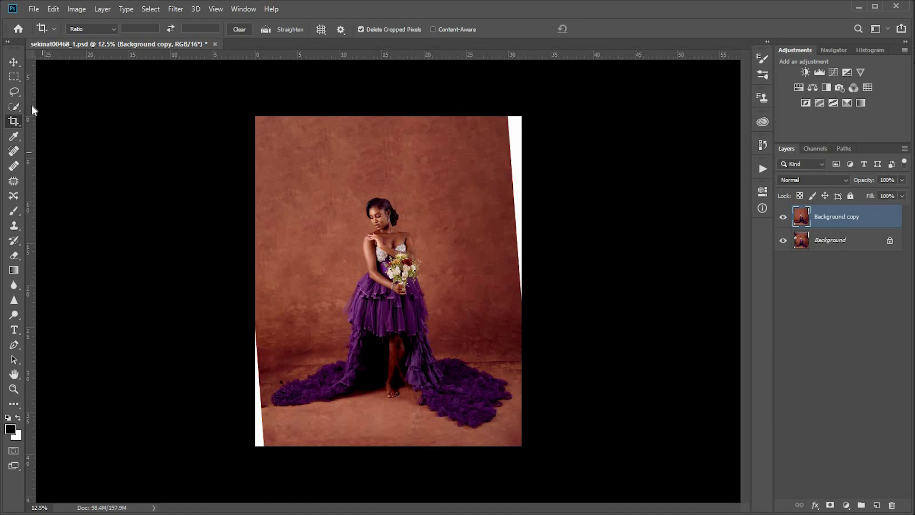
# Lasso the white wedge along the photo's upper right edge, replace it with a Content-Aware fill, and deselect.
pyautogui.click(13, 92)
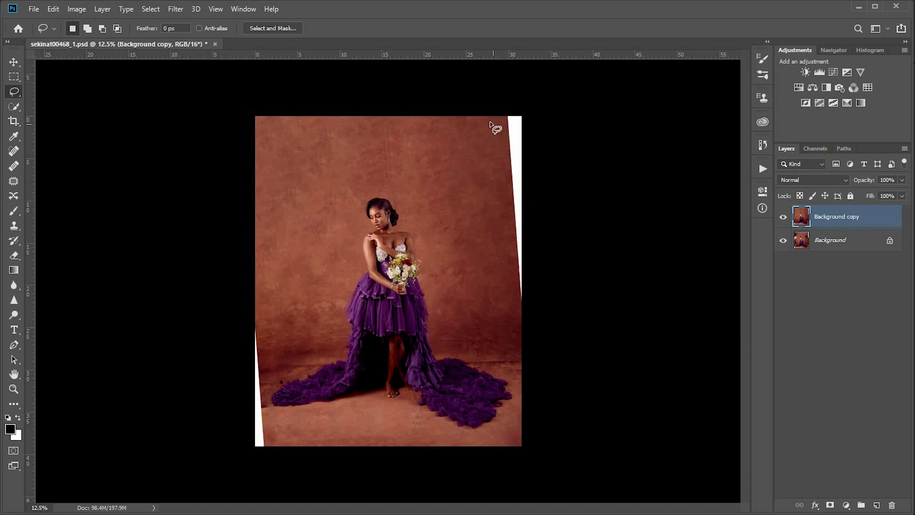
pyautogui.moveTo(496, 118)
pyautogui.mouseDown()
pyautogui.moveTo(491, 259)
pyautogui.moveTo(516, 307)
pyautogui.moveTo(585, 230)
pyautogui.moveTo(573, 106)
pyautogui.moveTo(510, 97)
pyautogui.moveTo(472, 132)
pyautogui.moveTo(478, 160)
pyautogui.moveTo(487, 145)
pyautogui.mouseUp()
pyautogui.rightClick(448, 165)
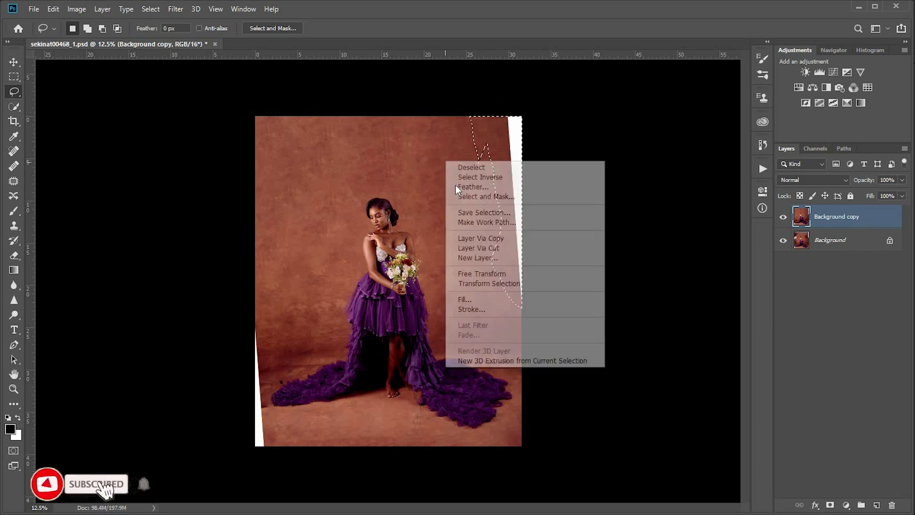
pyautogui.click(491, 299)
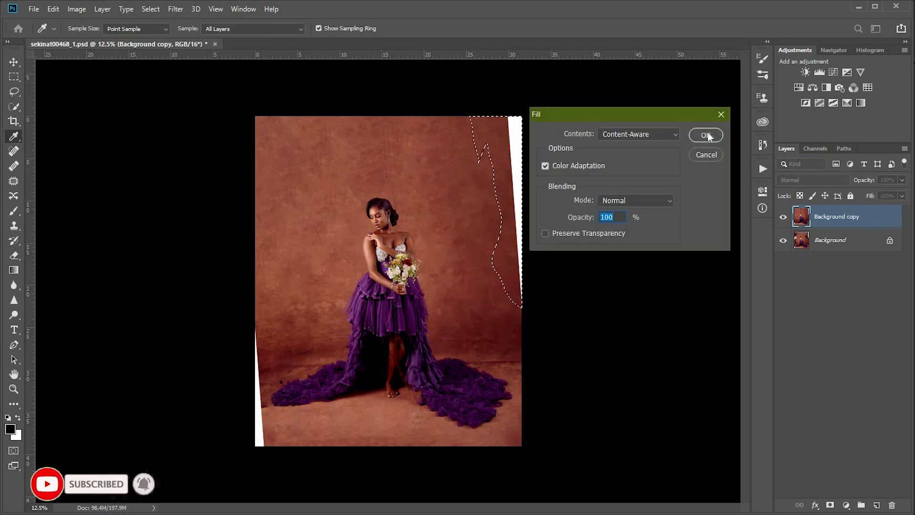
pyautogui.click(706, 133)
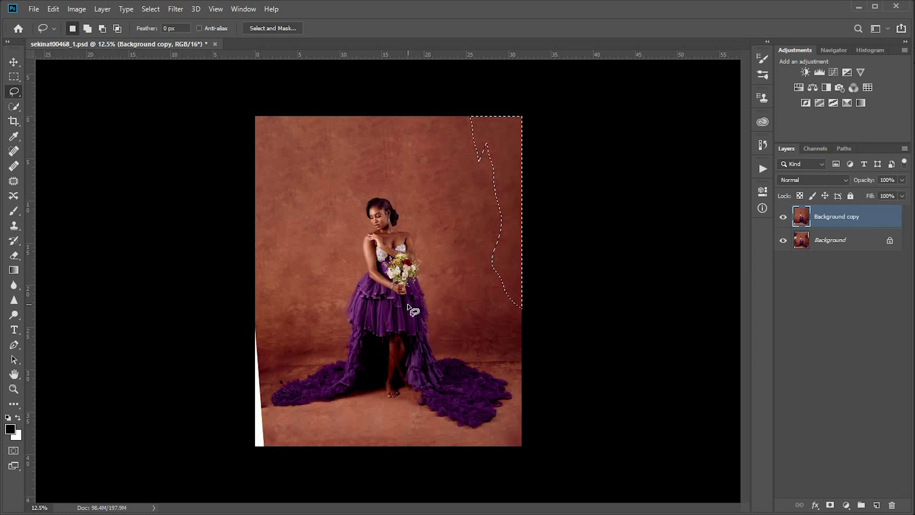
pyautogui.rightClick(438, 230)
pyautogui.click(450, 239)
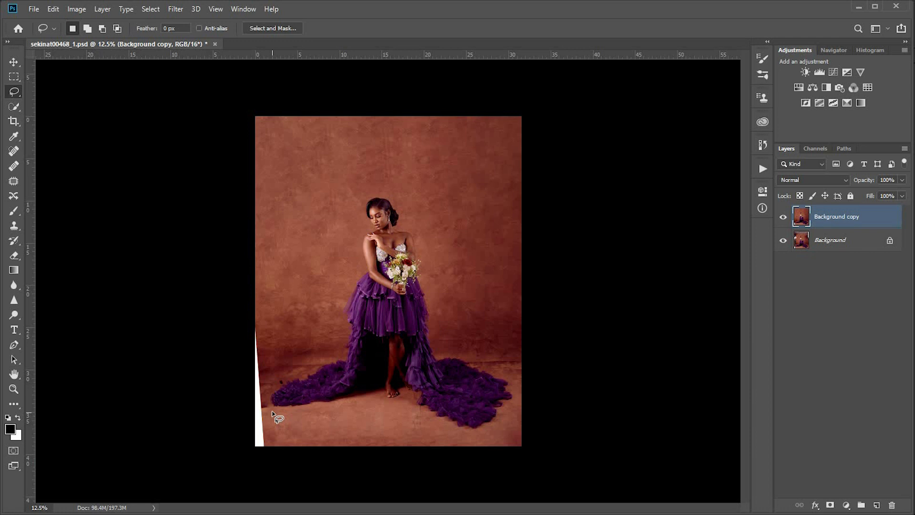
# Lasso the white wedge along the photo's lower left edge, fill it Content-Aware, and deselect.
pyautogui.moveTo(271, 408)
pyautogui.mouseDown()
pyautogui.moveTo(287, 442)
pyautogui.moveTo(254, 462)
pyautogui.moveTo(227, 453)
pyautogui.moveTo(210, 428)
pyautogui.moveTo(200, 374)
pyautogui.moveTo(210, 308)
pyautogui.moveTo(248, 309)
pyautogui.moveTo(272, 329)
pyautogui.moveTo(282, 417)
pyautogui.mouseUp()
pyautogui.rightClick(293, 323)
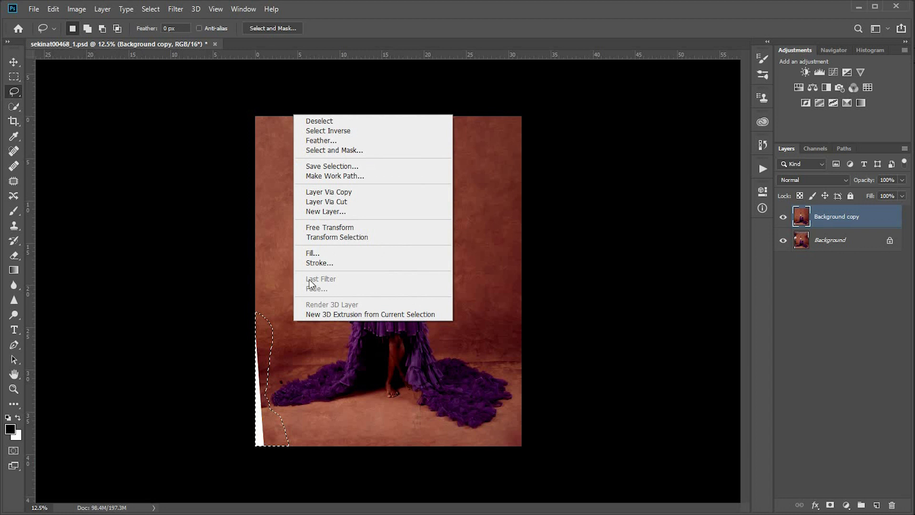
pyautogui.click(370, 252)
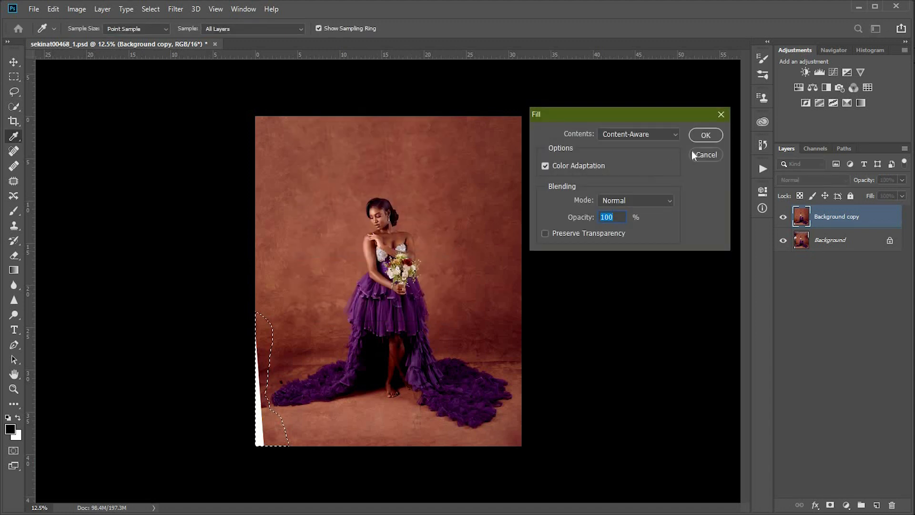
pyautogui.click(705, 136)
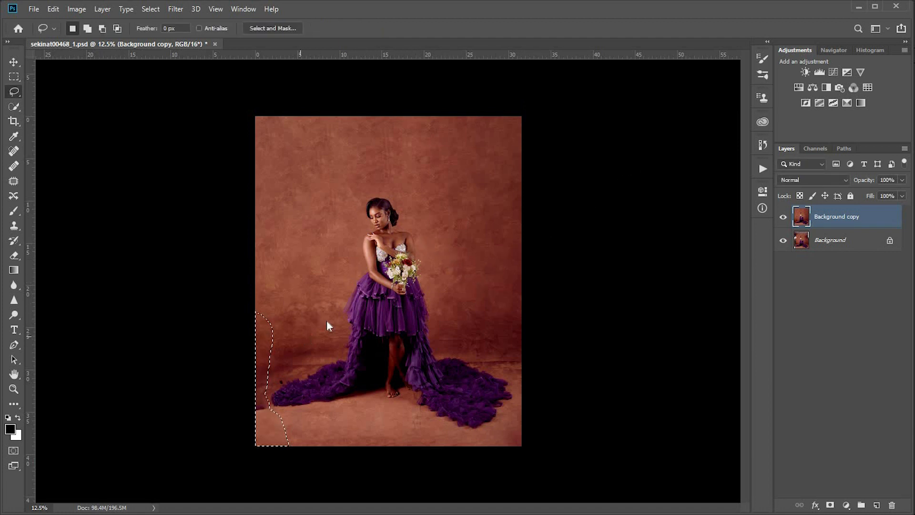
pyautogui.rightClick(304, 337)
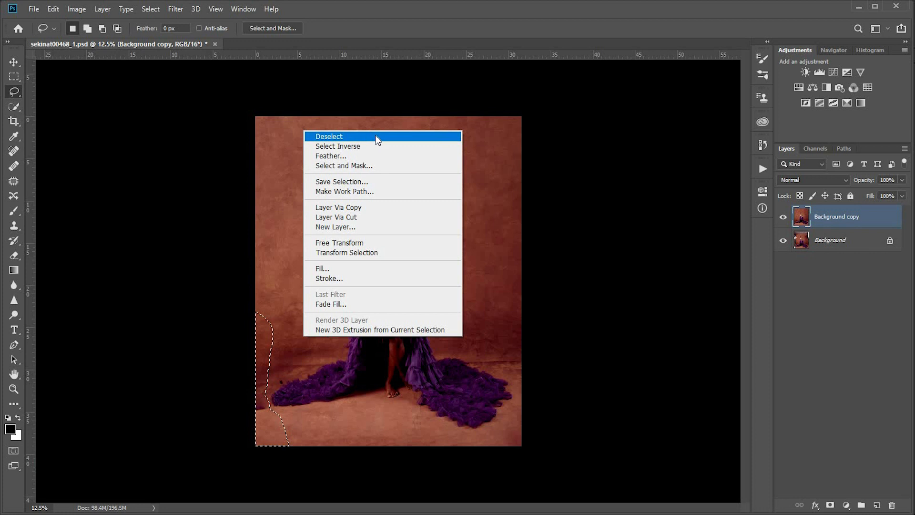
pyautogui.click(378, 140)
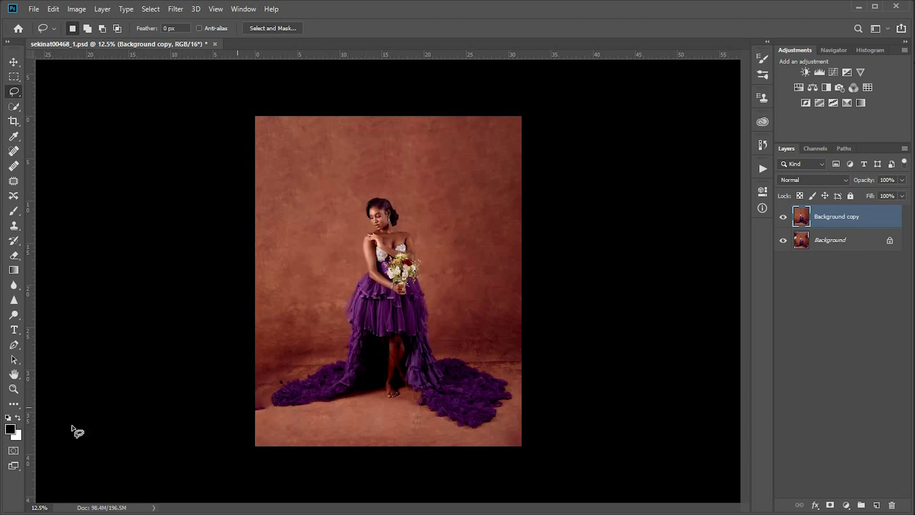
# Clone backdrop texture over the dark spot above the left end of the dress train using a size 50 Clone Stamp brush.
pyautogui.click(18, 386)
pyautogui.moveTo(243, 417); pyautogui.dragTo(298, 402)
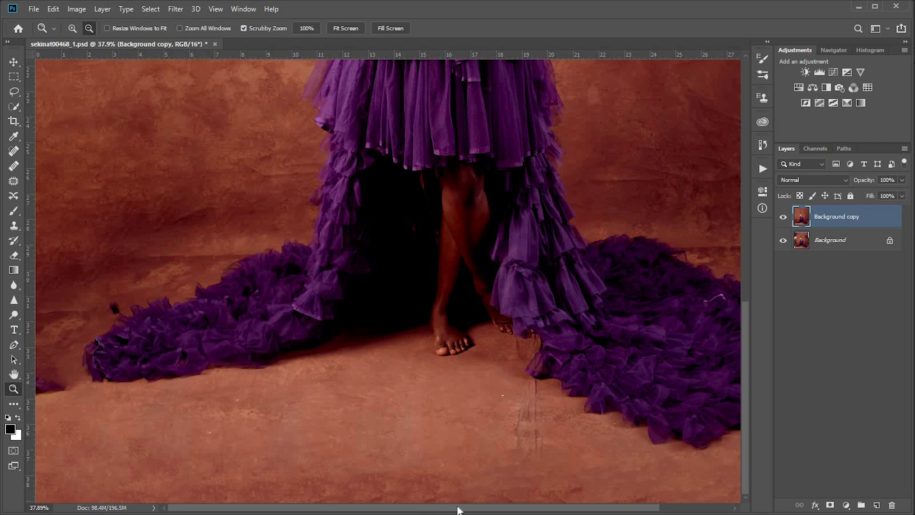
pyautogui.moveTo(241, 401); pyautogui.dragTo(305, 403)
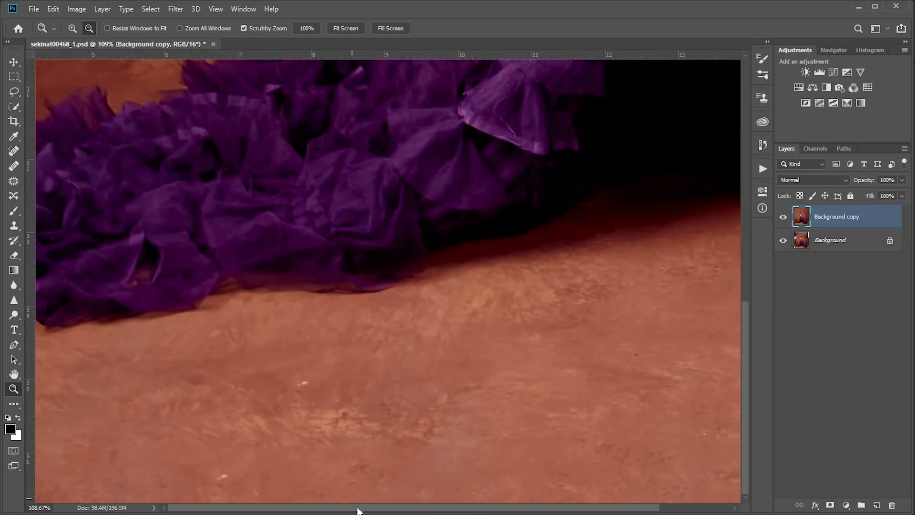
pyautogui.moveTo(323, 510); pyautogui.dragTo(247, 509)
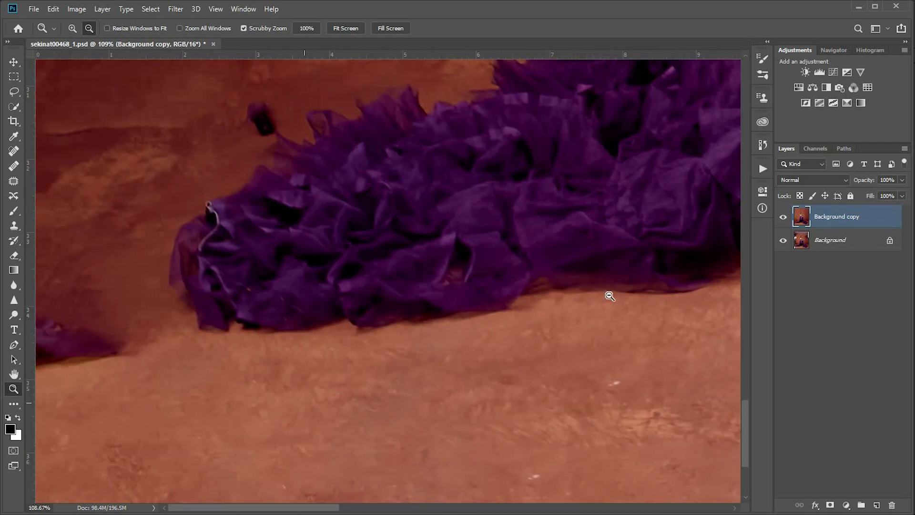
pyautogui.moveTo(746, 427); pyautogui.dragTo(737, 405)
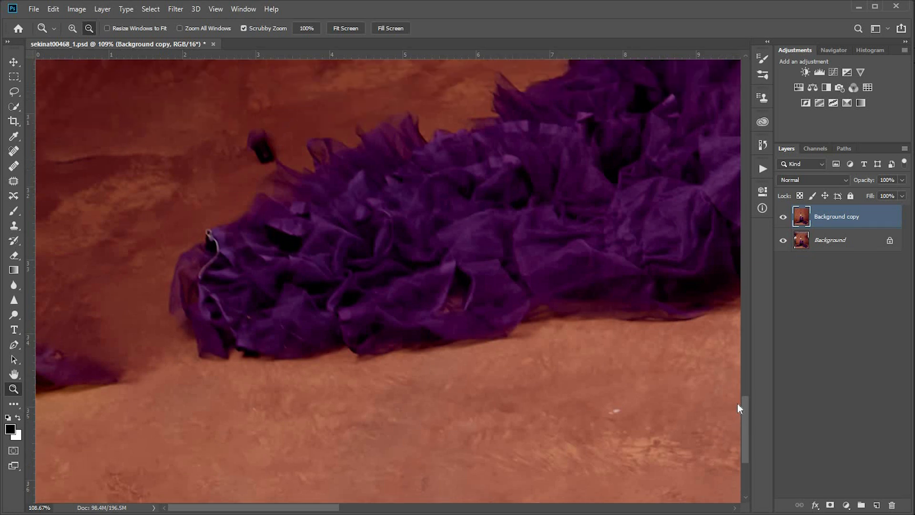
pyautogui.press('s')
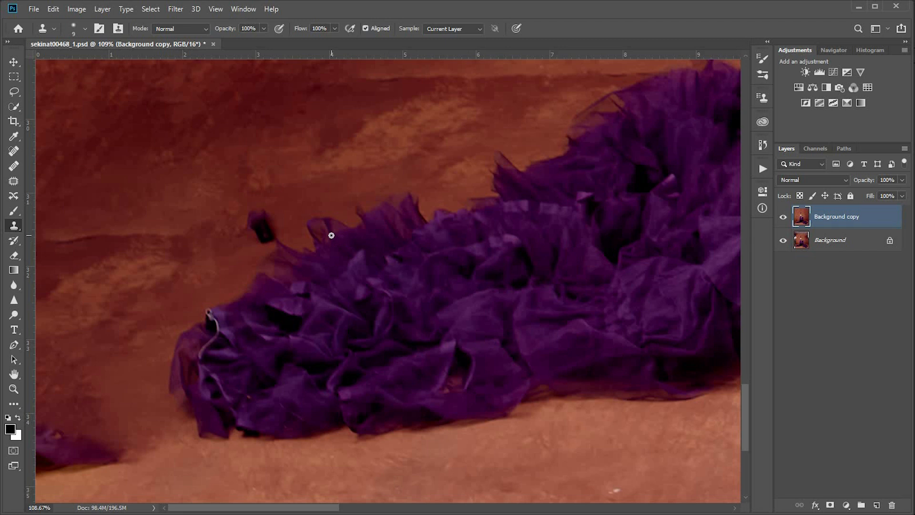
pyautogui.press(']')
pyautogui.press(']')
pyautogui.press(']')
pyautogui.press(']')
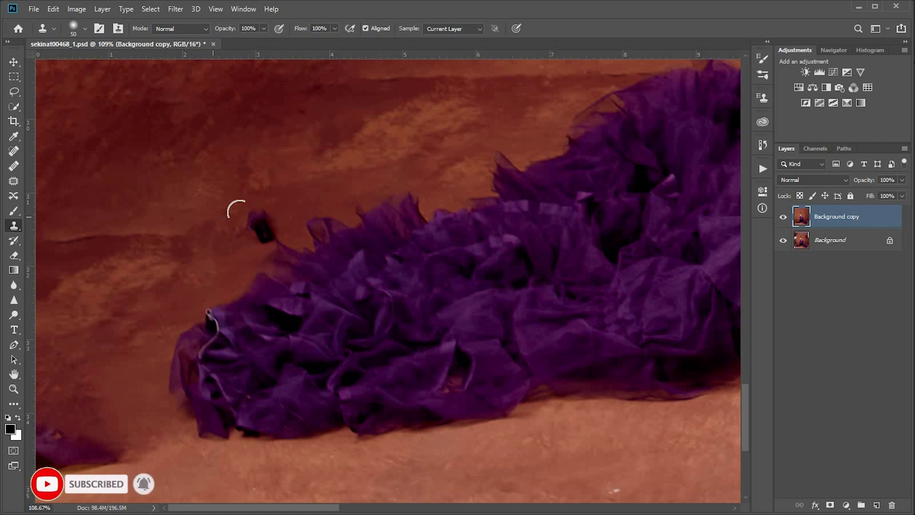
pyautogui.moveTo(250, 213)
pyautogui.mouseDown()
pyautogui.moveTo(263, 232)
pyautogui.moveTo(253, 257)
pyautogui.mouseUp()
pyautogui.keyDown('alt'); pyautogui.click(235, 245); pyautogui.keyUp('alt')
# Clone floor and backdrop texture over the stray purple fabric fragment at the photo's left edge beside the train.
pyautogui.press('space')
pyautogui.moveTo(255, 289); pyautogui.dragTo(289, 269)
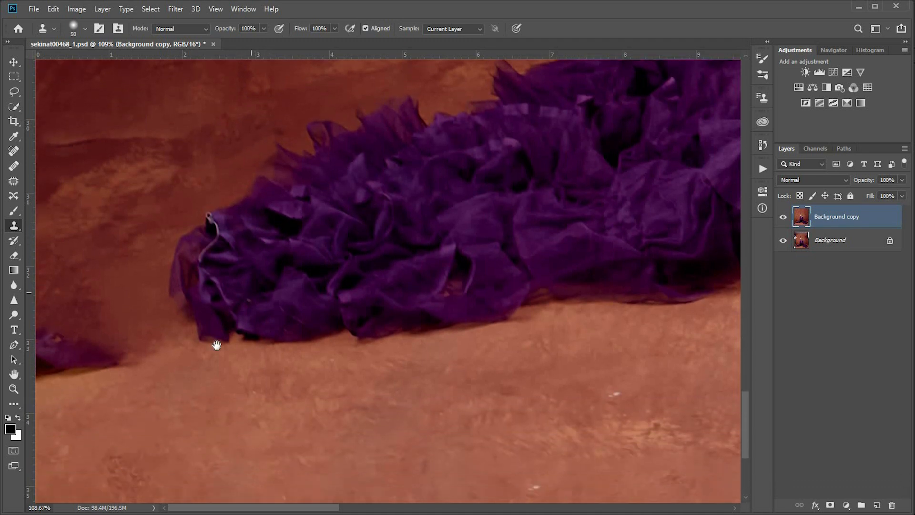
pyautogui.keyDown('alt'); pyautogui.click(146, 334); pyautogui.keyUp('alt')
pyautogui.moveTo(115, 328)
pyautogui.mouseDown()
pyautogui.moveTo(137, 327)
pyautogui.moveTo(91, 313)
pyautogui.moveTo(99, 330)
pyautogui.moveTo(66, 330)
pyautogui.moveTo(53, 353)
pyautogui.moveTo(47, 347)
pyautogui.moveTo(69, 314)
pyautogui.moveTo(40, 320)
pyautogui.mouseUp()
pyautogui.keyDown('alt'); pyautogui.click(89, 350); pyautogui.keyUp('alt')
pyautogui.keyDown('alt'); pyautogui.click(82, 306); pyautogui.keyUp('alt')
pyautogui.moveTo(46, 320)
pyautogui.mouseDown()
pyautogui.moveTo(30, 327)
pyautogui.moveTo(48, 328)
pyautogui.mouseUp()
pyautogui.moveTo(137, 274)
pyautogui.mouseDown()
pyautogui.moveTo(155, 257)
pyautogui.moveTo(147, 257)
pyautogui.mouseUp()
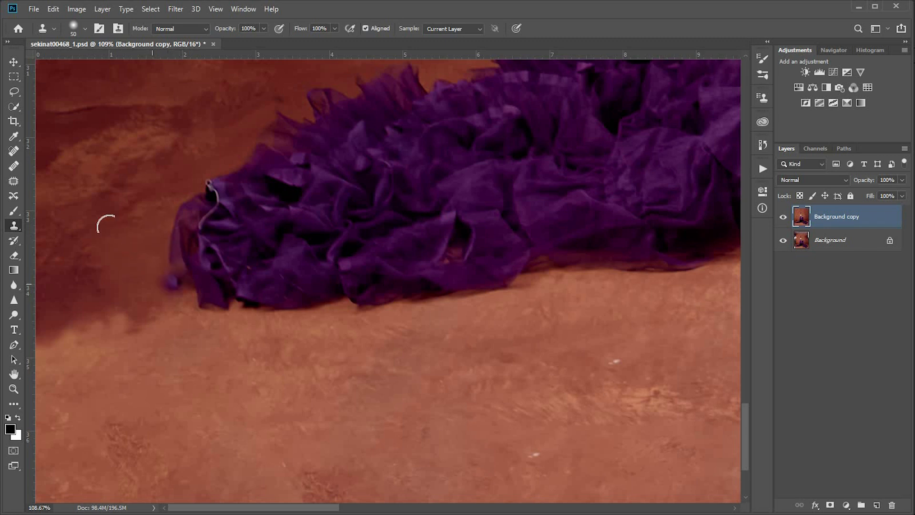
# Patch the dark shadow boundary at the photo's left edge with the backdrop texture above it, and deselect.
pyautogui.click(13, 181)
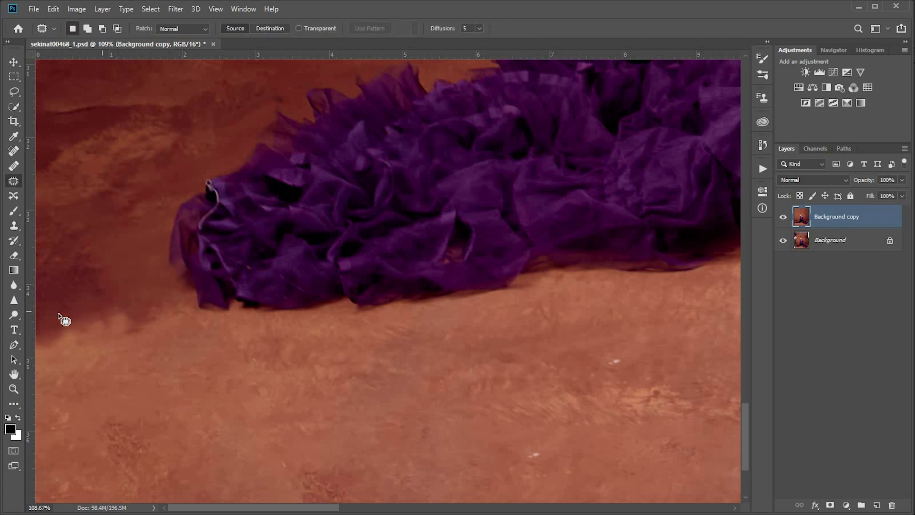
pyautogui.moveTo(122, 355)
pyautogui.mouseDown()
pyautogui.moveTo(153, 305)
pyautogui.moveTo(45, 271)
pyautogui.moveTo(37, 305)
pyautogui.mouseUp()
pyautogui.moveTo(105, 324); pyautogui.dragTo(107, 234)
pyautogui.rightClick(138, 229)
pyautogui.click(165, 235)
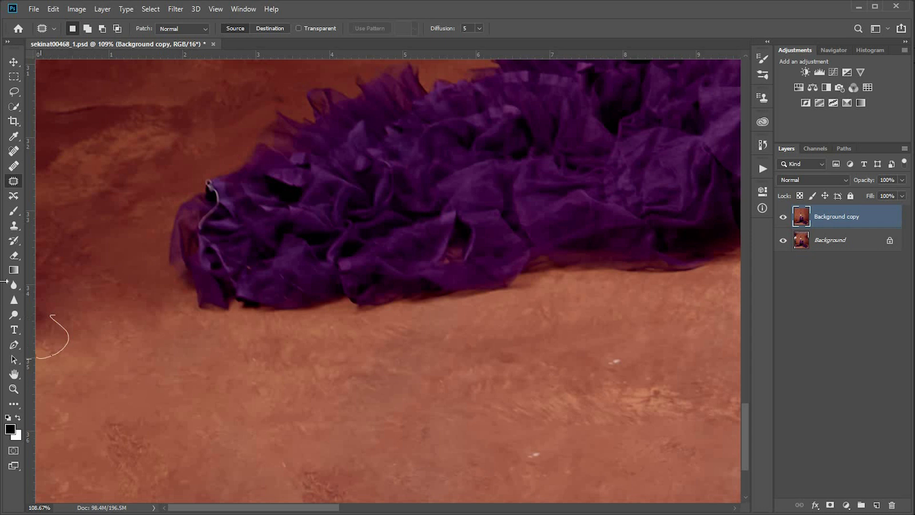
# Patch the dark area remaining at the photo's left edge and the dark mark above the train's left end, deselecting after each.
pyautogui.moveTo(2, 281); pyautogui.dragTo(55, 315)
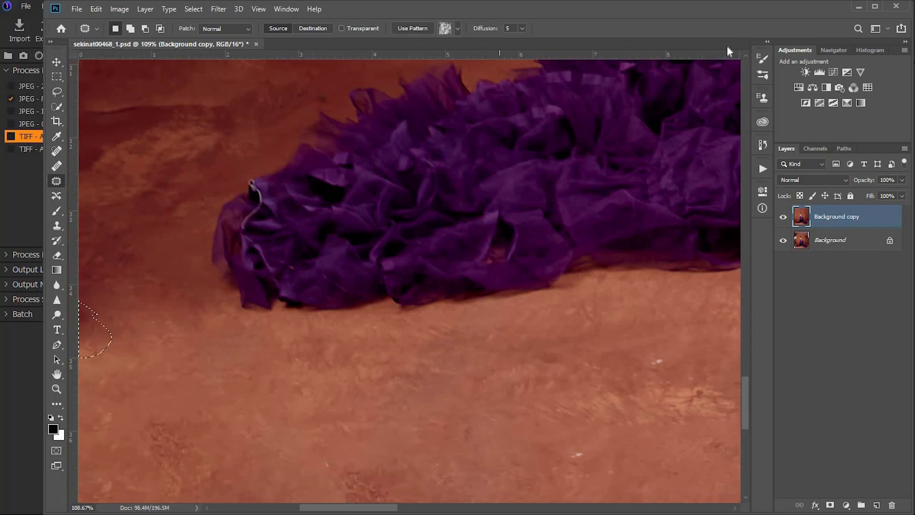
pyautogui.click(875, 7)
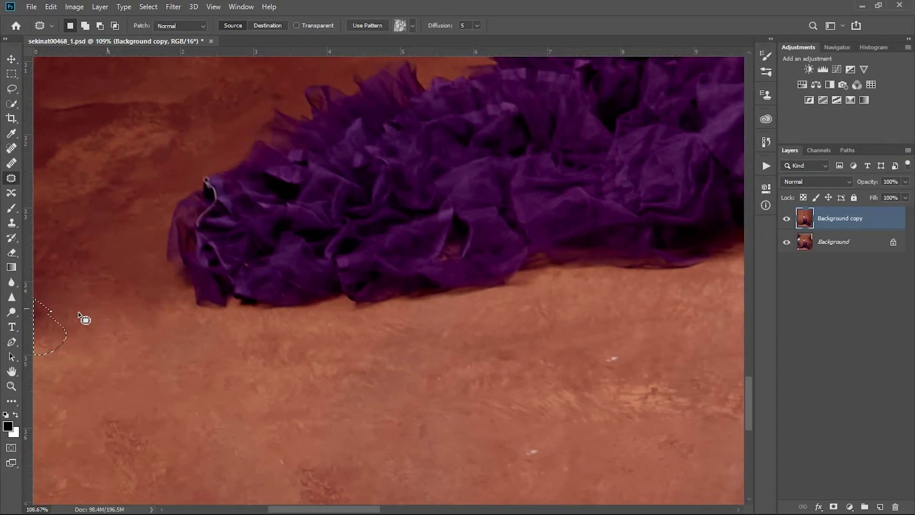
pyautogui.rightClick(181, 319)
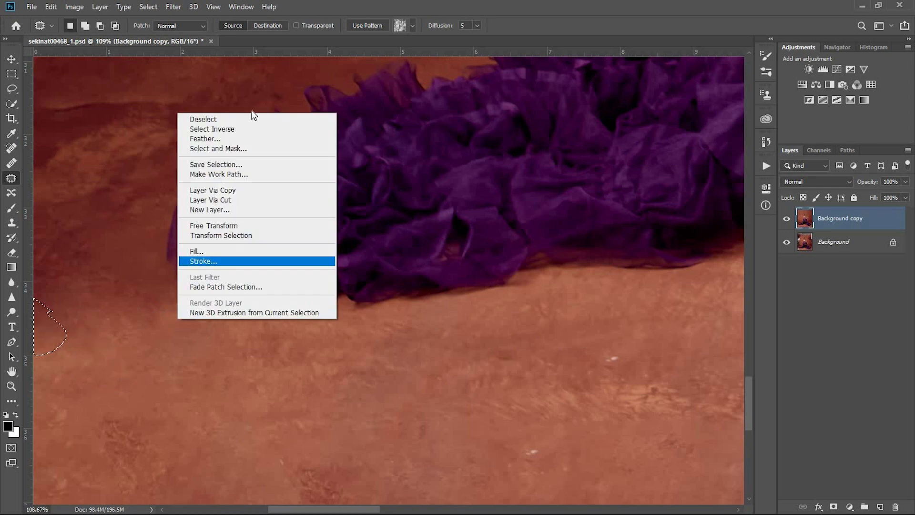
pyautogui.click(252, 118)
pyautogui.moveTo(71, 91)
pyautogui.mouseDown()
pyautogui.moveTo(75, 109)
pyautogui.moveTo(71, 90)
pyautogui.mouseUp()
pyautogui.rightClick(237, 139)
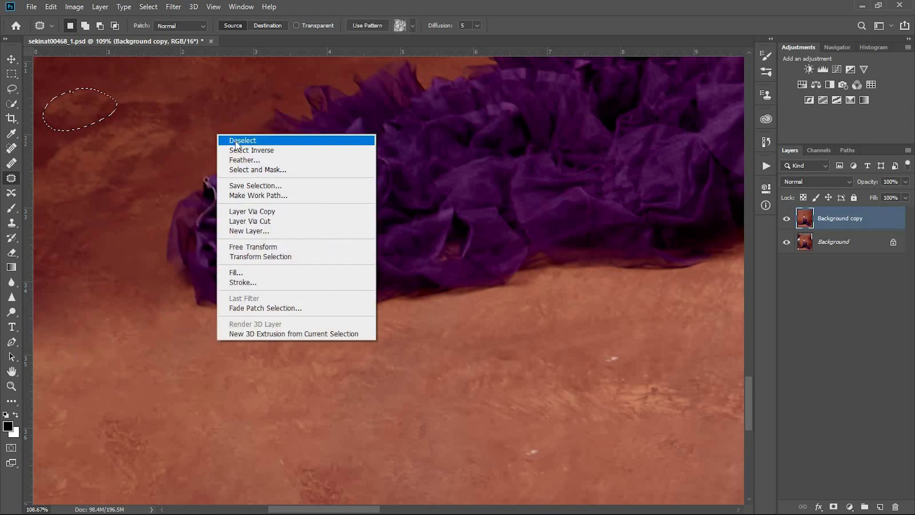
pyautogui.click(251, 141)
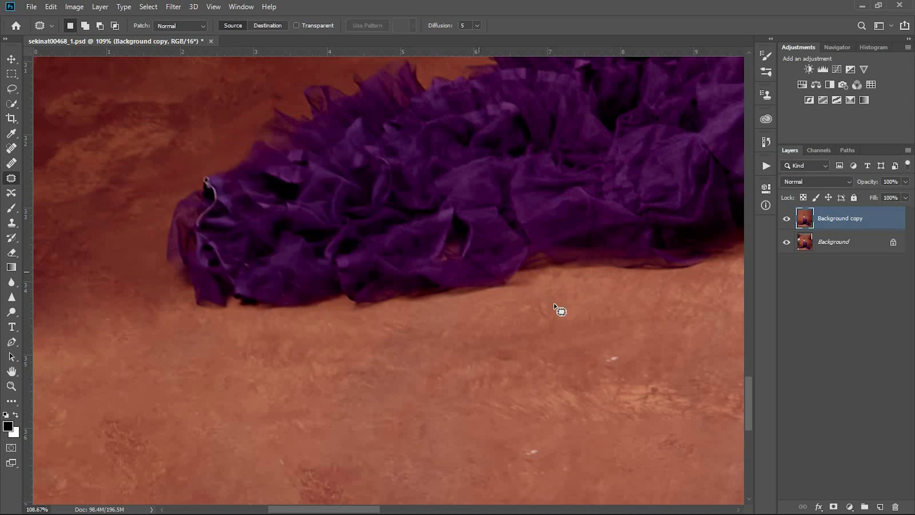
# Patch the two white specks on the floor in front of the left train with nearby floor texture, and deselect.
pyautogui.moveTo(605, 337); pyautogui.dragTo(604, 339)
pyautogui.rightClick(503, 355)
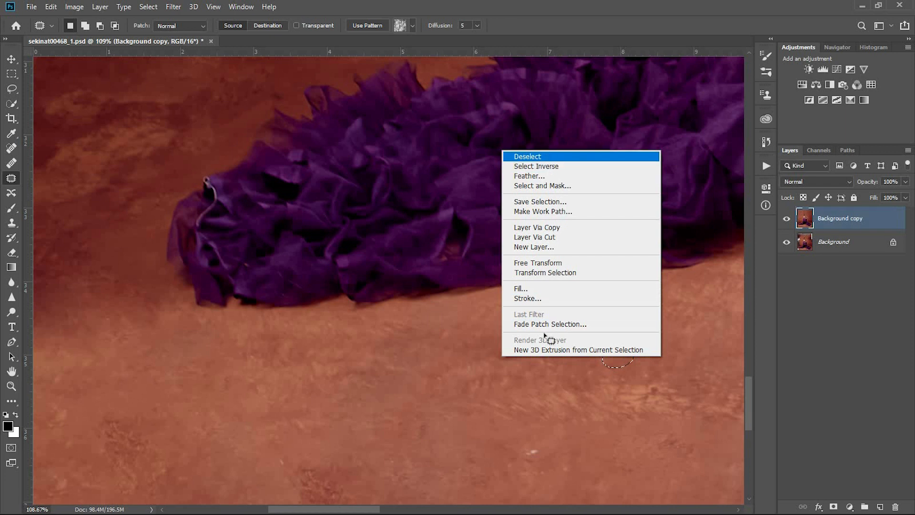
pyautogui.press('Return')
pyautogui.moveTo(515, 443); pyautogui.dragTo(542, 466)
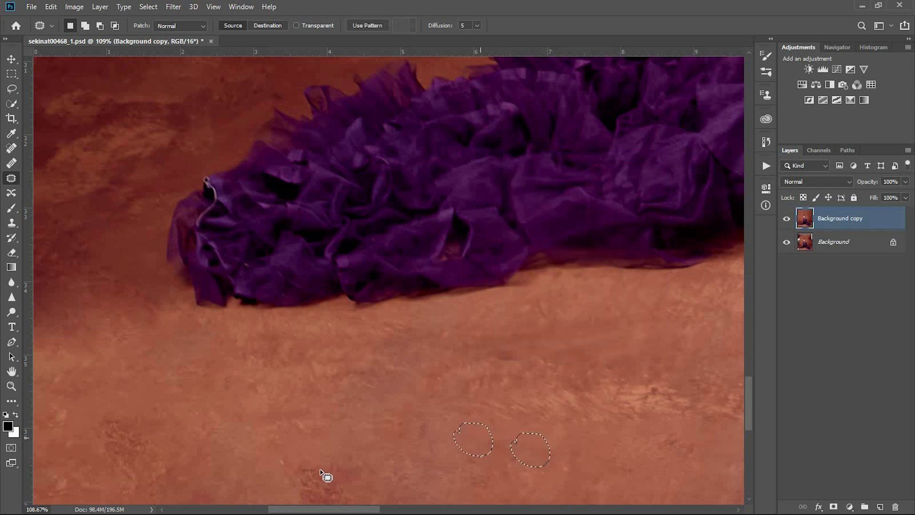
pyautogui.click(12, 387)
pyautogui.moveTo(399, 233); pyautogui.dragTo(310, 298)
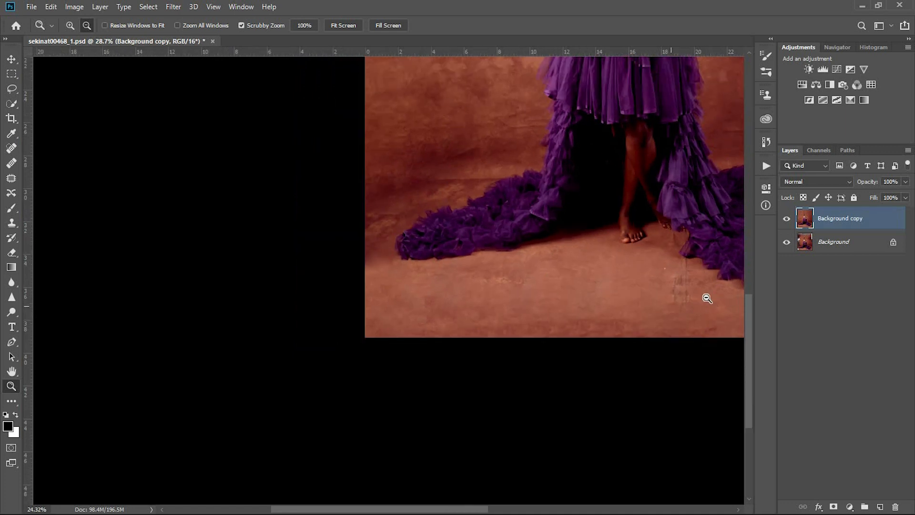
pyautogui.scroll(3, 704, 286)
pyautogui.rightClick(440, 295)
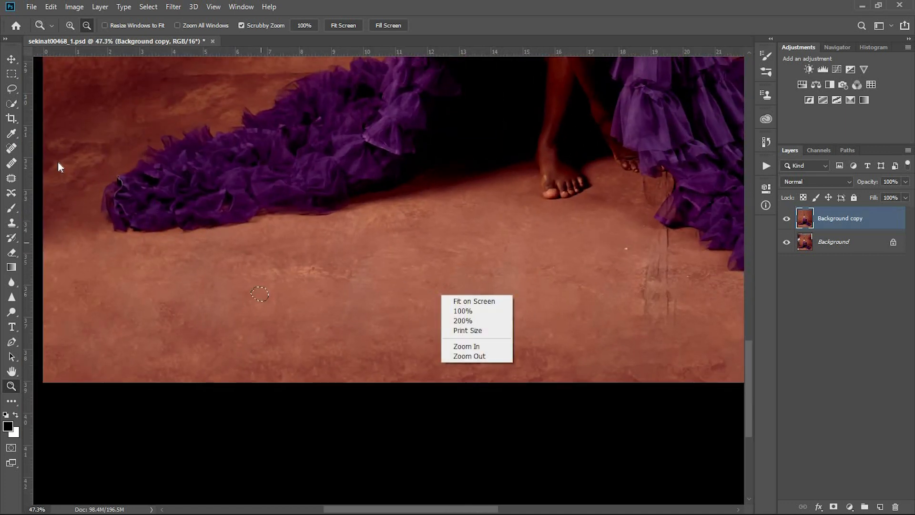
pyautogui.press('Escape')
pyautogui.rightClick(432, 276)
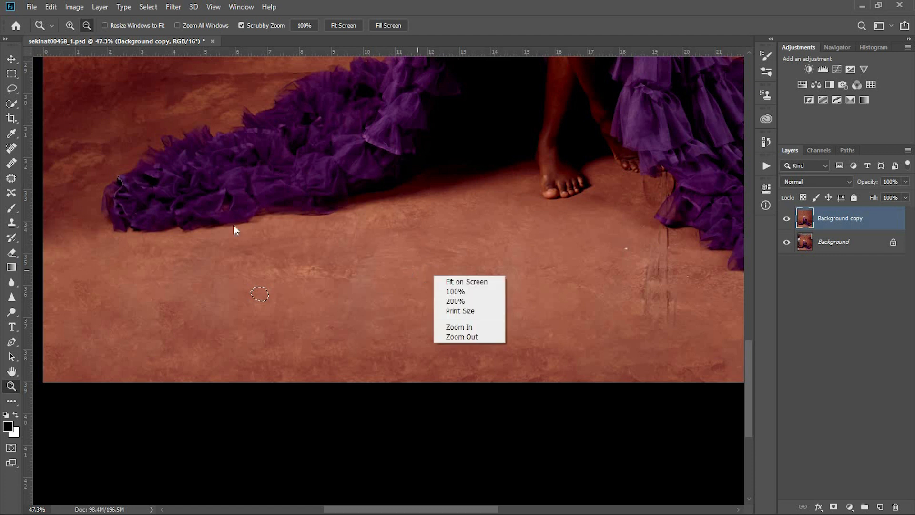
pyautogui.click(10, 182)
pyautogui.click(12, 180)
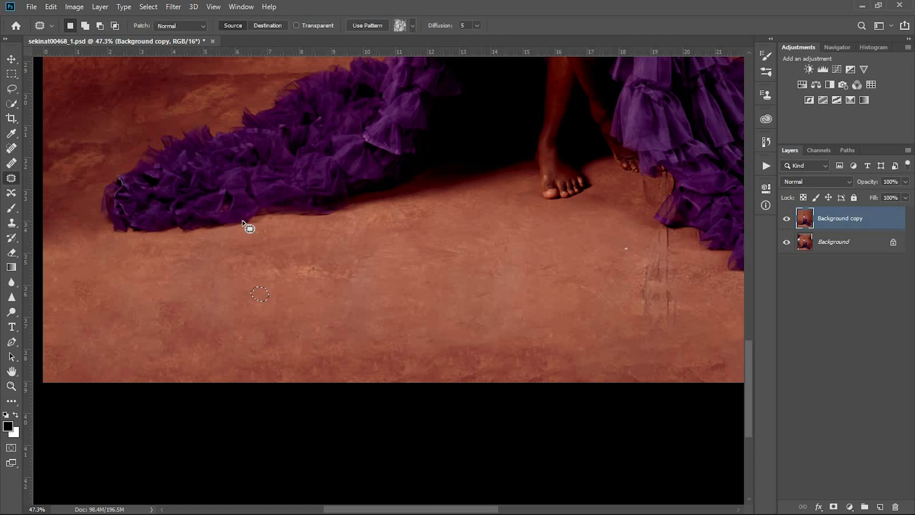
pyautogui.rightClick(458, 242)
pyautogui.click(488, 247)
# Patch the long vertical streaks on the floor below the right train with clean floor texture beside them, and deselect.
pyautogui.moveTo(643, 317)
pyautogui.mouseDown()
pyautogui.moveTo(698, 320)
pyautogui.moveTo(693, 281)
pyautogui.moveTo(653, 243)
pyautogui.mouseUp()
pyautogui.moveTo(639, 274)
pyautogui.mouseDown()
pyautogui.moveTo(674, 301)
pyautogui.moveTo(631, 302)
pyautogui.mouseUp()
pyautogui.rightClick(608, 219)
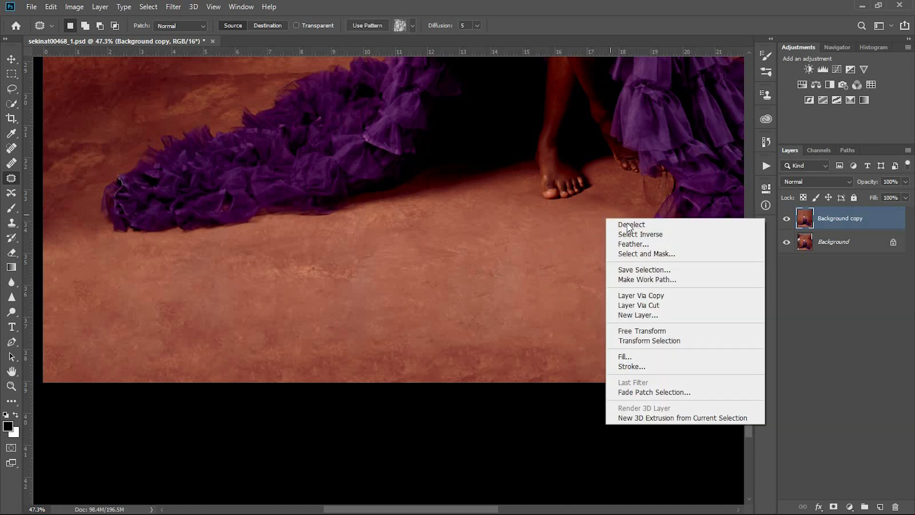
pyautogui.click(645, 224)
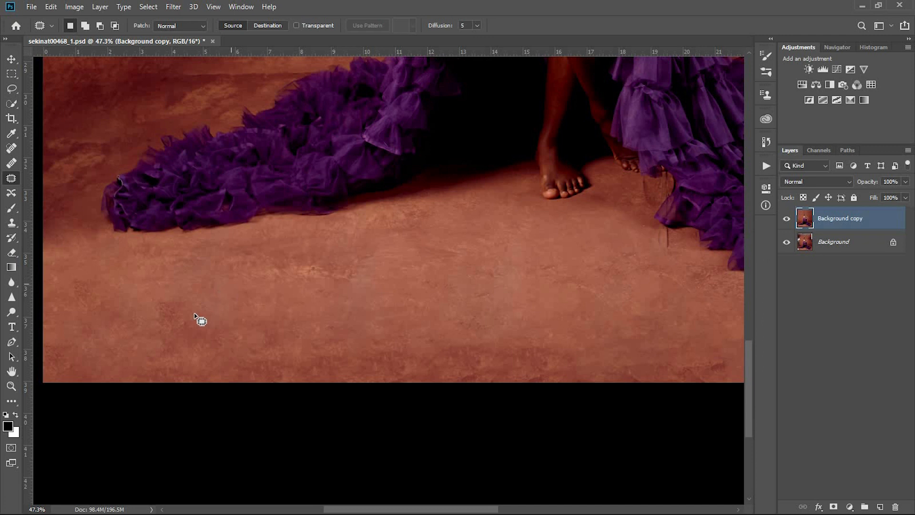
# Patch the white speck and the short vertical streak on the floor beside the right train's hem, and deselect.
pyautogui.click(13, 385)
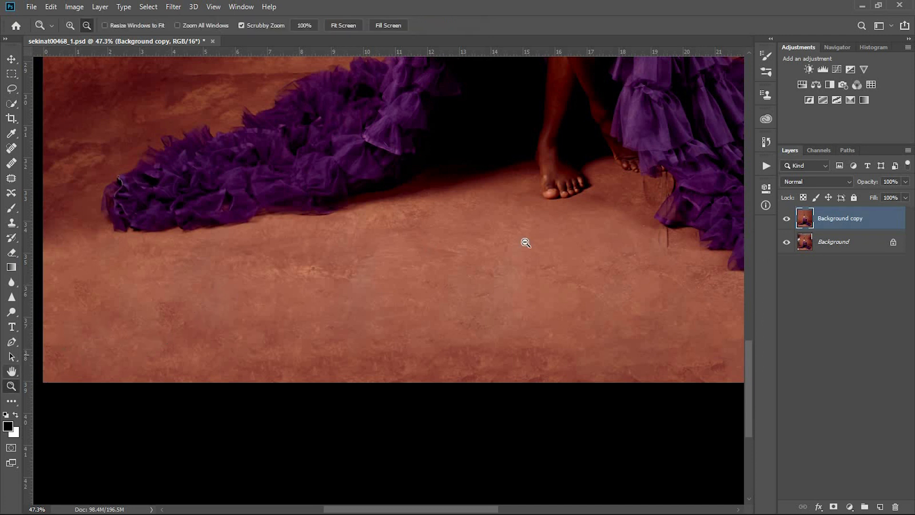
pyautogui.click(709, 205)
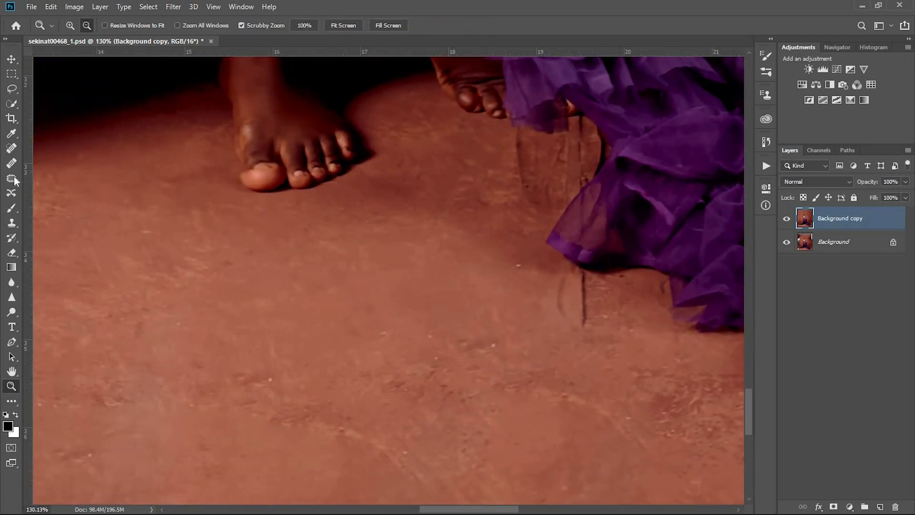
pyautogui.click(12, 178)
pyautogui.rightClick(508, 239)
pyautogui.click(530, 246)
pyautogui.moveTo(568, 303)
pyautogui.mouseDown()
pyautogui.moveTo(603, 303)
pyautogui.moveTo(589, 277)
pyautogui.mouseUp()
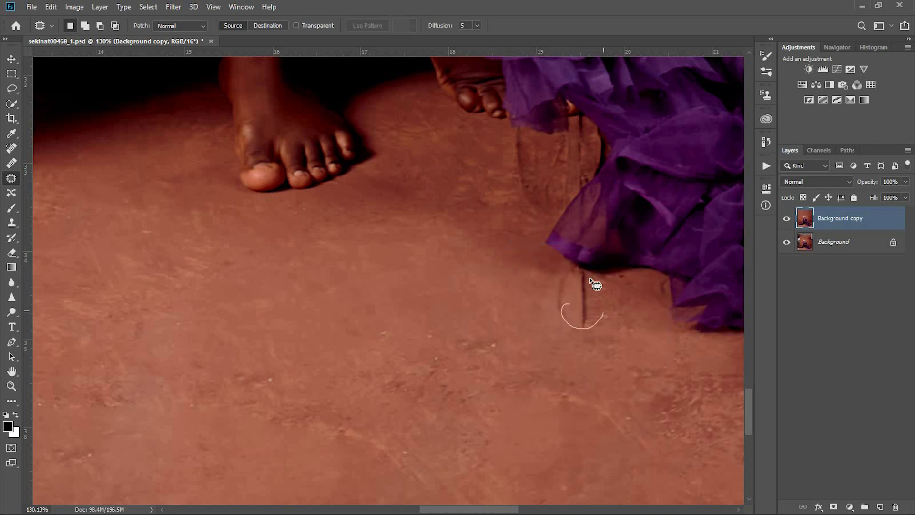
pyautogui.moveTo(586, 311)
pyautogui.mouseDown()
pyautogui.moveTo(549, 297)
pyautogui.moveTo(580, 321)
pyautogui.mouseUp()
pyautogui.rightClick(508, 229)
pyautogui.click(530, 233)
pyautogui.rightClick(521, 243)
pyautogui.click(540, 250)
# Patch the dark specks on the floor between the front foot and the right train, deselecting after each.
pyautogui.moveTo(496, 366)
pyautogui.mouseDown()
pyautogui.moveTo(496, 344)
pyautogui.moveTo(496, 359)
pyautogui.moveTo(457, 337)
pyautogui.moveTo(470, 315)
pyautogui.mouseUp()
pyautogui.rightClick(519, 261)
pyautogui.click(543, 264)
pyautogui.rightClick(514, 286)
pyautogui.click(534, 292)
pyautogui.rightClick(504, 282)
pyautogui.click(529, 280)
pyautogui.moveTo(422, 352)
pyautogui.mouseDown()
pyautogui.moveTo(435, 380)
pyautogui.moveTo(451, 363)
pyautogui.mouseUp()
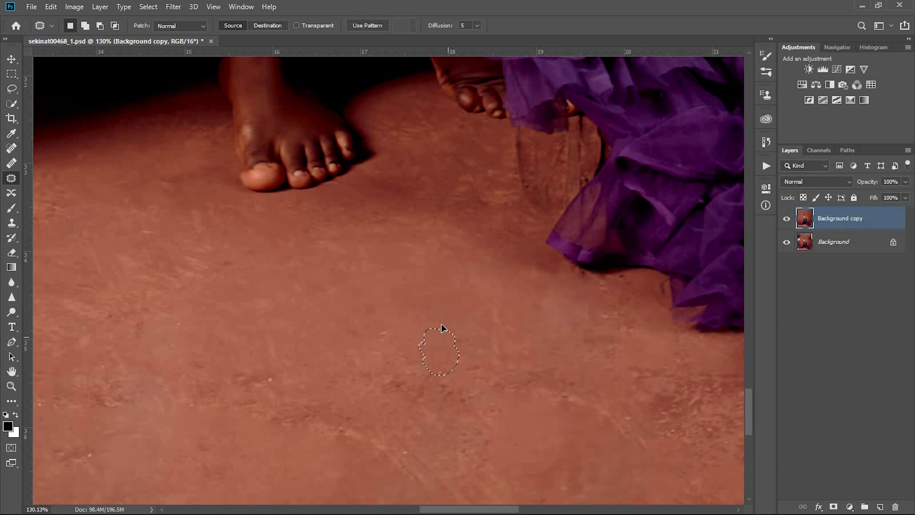
pyautogui.rightClick(479, 292)
pyautogui.click(493, 296)
pyautogui.rightClick(450, 273)
pyautogui.click(476, 280)
# Patch the streaked floor area between the back foot and the right train with clean floor texture, and deselect.
pyautogui.moveTo(509, 166); pyautogui.dragTo(492, 158)
pyautogui.moveTo(532, 201); pyautogui.dragTo(459, 250)
pyautogui.rightClick(523, 308)
pyautogui.click(552, 316)
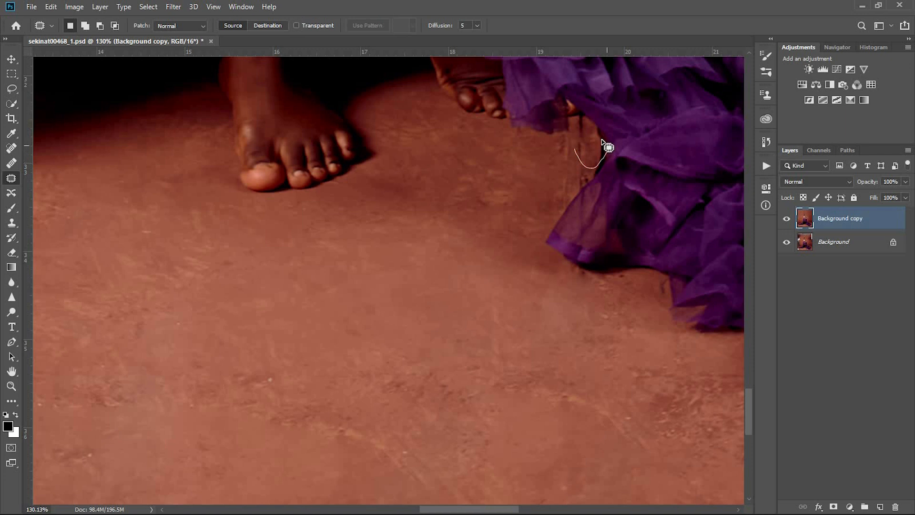
pyautogui.moveTo(595, 134); pyautogui.dragTo(578, 141)
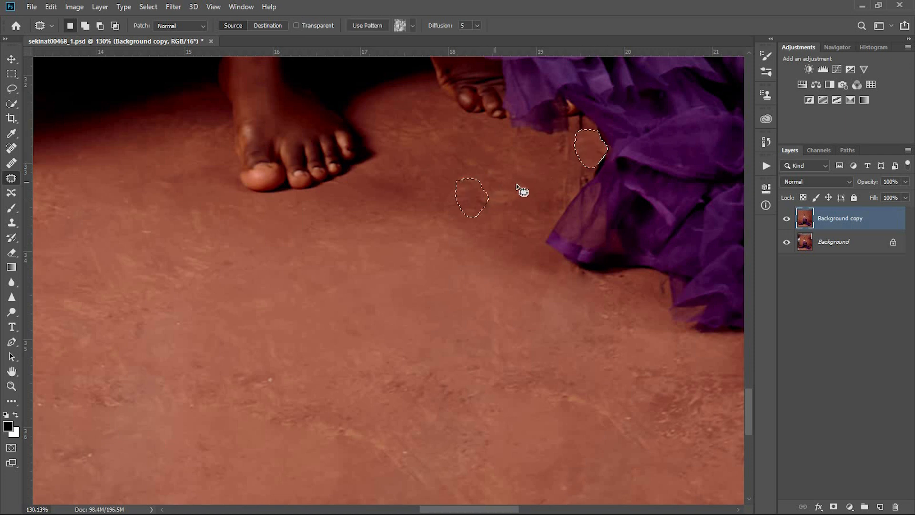
pyautogui.rightClick(528, 177)
pyautogui.click(575, 183)
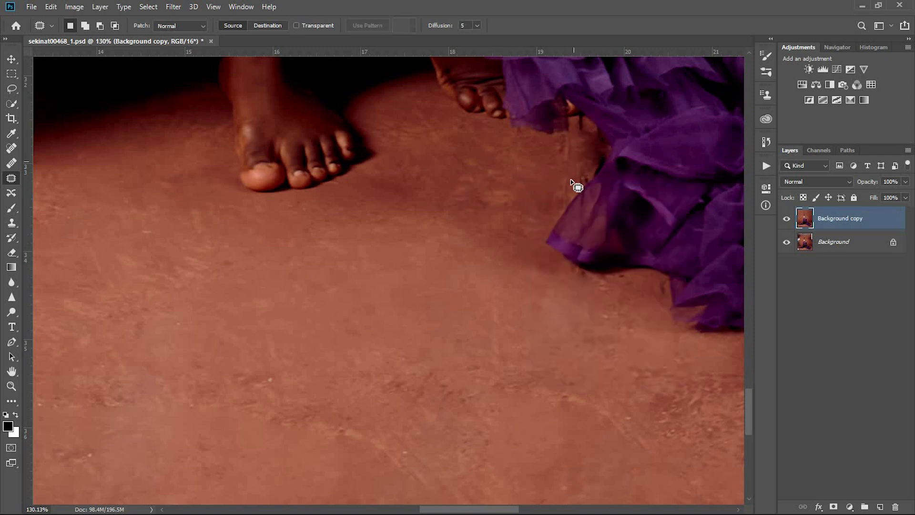
# Patch the leftover marks on the floor along the right train's edge below the back foot, deselecting after each.
pyautogui.moveTo(549, 168); pyautogui.dragTo(548, 160)
pyautogui.rightClick(491, 276)
pyautogui.click(511, 281)
pyautogui.moveTo(543, 203); pyautogui.dragTo(546, 206)
pyautogui.rightClick(495, 258)
pyautogui.click(621, 273)
# Patch the two small marks on the floor directly beneath the right train's hem, deselecting after each.
pyautogui.moveTo(612, 288); pyautogui.dragTo(626, 272)
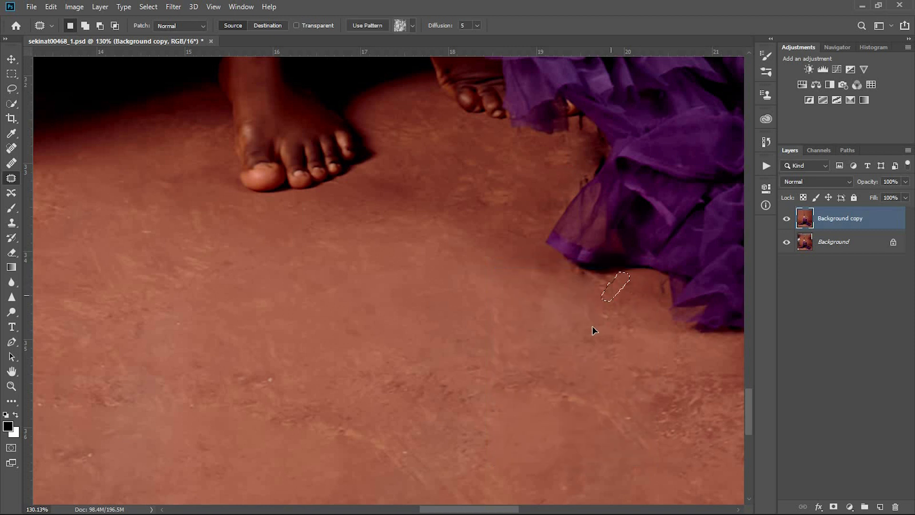
pyautogui.rightClick(613, 337)
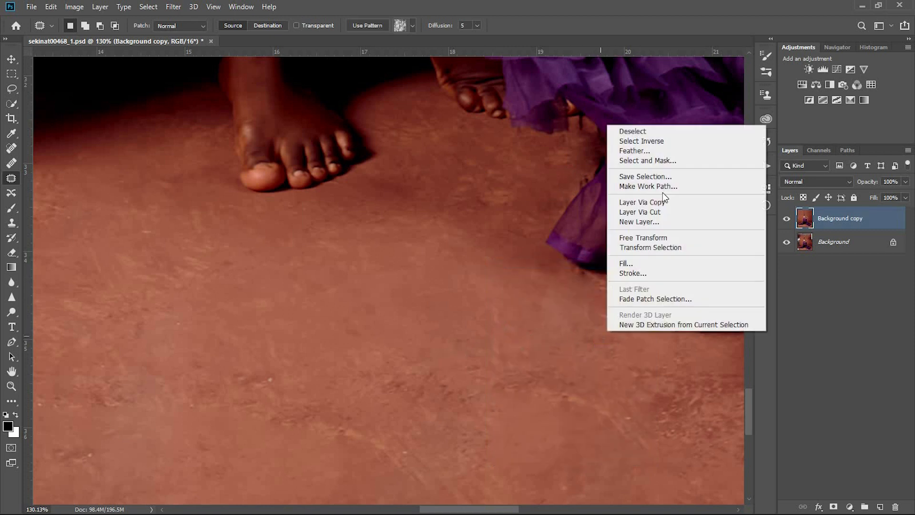
pyautogui.click(658, 129)
pyautogui.moveTo(662, 278); pyautogui.dragTo(663, 296)
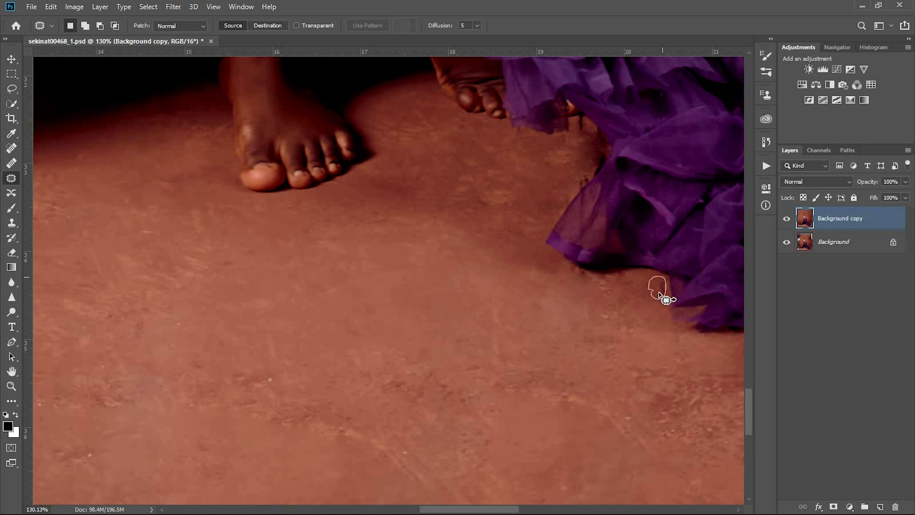
pyautogui.rightClick(427, 296)
pyautogui.click(477, 303)
# Patch the bright speck on the floor in front of the feet and the nearby small flaws, deselecting after each.
pyautogui.moveTo(298, 374)
pyautogui.mouseDown()
pyautogui.moveTo(275, 405)
pyautogui.moveTo(288, 377)
pyautogui.moveTo(276, 386)
pyautogui.mouseUp()
pyautogui.rightClick(419, 300)
pyautogui.click(431, 305)
pyautogui.moveTo(253, 316); pyautogui.dragTo(186, 296)
pyautogui.moveTo(300, 270); pyautogui.dragTo(210, 269)
pyautogui.moveTo(329, 97); pyautogui.dragTo(360, 95)
pyautogui.moveTo(311, 81); pyautogui.dragTo(259, 86)
pyautogui.rightClick(313, 97)
pyautogui.click(343, 105)
# Patch further small blemishes in the photo and compare the retouch with the original by toggling the Background copy layer's visibility.
pyautogui.moveTo(348, 70); pyautogui.dragTo(402, 71)
pyautogui.click(12, 179)
pyautogui.moveTo(419, 222); pyautogui.dragTo(422, 225)
pyautogui.rightClick(477, 166)
pyautogui.click(503, 174)
pyautogui.moveTo(222, 186); pyautogui.dragTo(302, 189)
pyautogui.rightClick(302, 189)
pyautogui.click(320, 195)
pyautogui.rightClick(326, 207)
pyautogui.click(346, 212)
pyautogui.moveTo(72, 394)
pyautogui.mouseDown()
pyautogui.moveTo(102, 411)
pyautogui.moveTo(74, 393)
pyautogui.mouseUp()
pyautogui.rightClick(181, 123)
pyautogui.click(205, 128)
pyautogui.click(787, 219)
pyautogui.click(787, 219)
# Patch uneven spots on the backdrop around the model, including the upper left corner and above her head, deselecting after each.
pyautogui.click(12, 386)
pyautogui.moveTo(596, 167)
pyautogui.mouseDown()
pyautogui.moveTo(541, 167)
pyautogui.moveTo(567, 167)
pyautogui.mouseUp()
pyautogui.click(12, 179)
pyautogui.moveTo(210, 67); pyautogui.dragTo(253, 93)
pyautogui.moveTo(528, 200); pyautogui.dragTo(541, 166)
pyautogui.rightClick(539, 158)
pyautogui.click(559, 163)
pyautogui.moveTo(265, 312); pyautogui.dragTo(279, 304)
pyautogui.rightClick(335, 232)
pyautogui.click(355, 237)
pyautogui.moveTo(428, 124); pyautogui.dragTo(436, 130)
pyautogui.rightClick(501, 127)
pyautogui.click(520, 133)
# Patch the uneven spots on the lower backdrop above the right train and at the photo's right edge, deselecting after each.
pyautogui.moveTo(546, 384); pyautogui.dragTo(549, 385)
pyautogui.moveTo(558, 404); pyautogui.dragTo(510, 316)
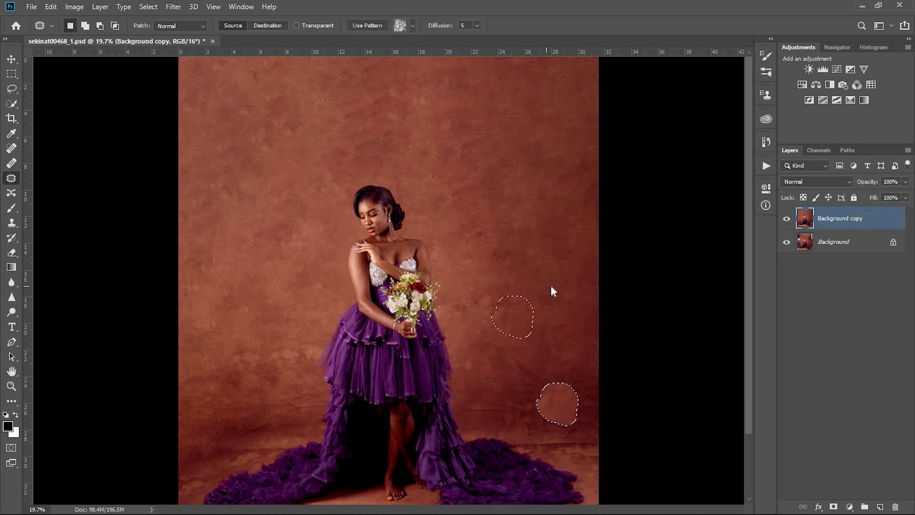
pyautogui.rightClick(547, 284)
pyautogui.click(568, 291)
pyautogui.scroll(-1, 572, 343)
pyautogui.moveTo(593, 383); pyautogui.dragTo(589, 380)
pyautogui.rightClick(535, 304)
pyautogui.click(565, 311)
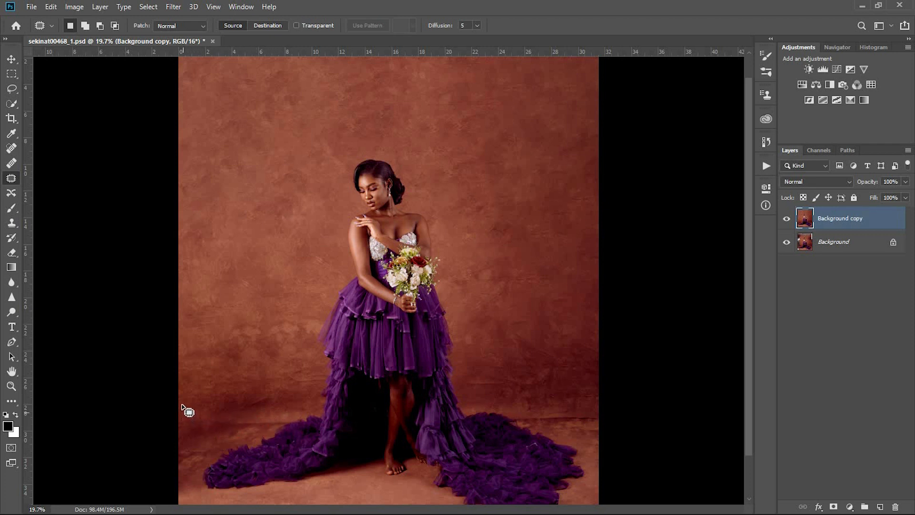
# Patch the backdrop's floor line at the photo's left edge and the dark area above the left train, deselecting after each.
pyautogui.moveTo(192, 417); pyautogui.dragTo(263, 419)
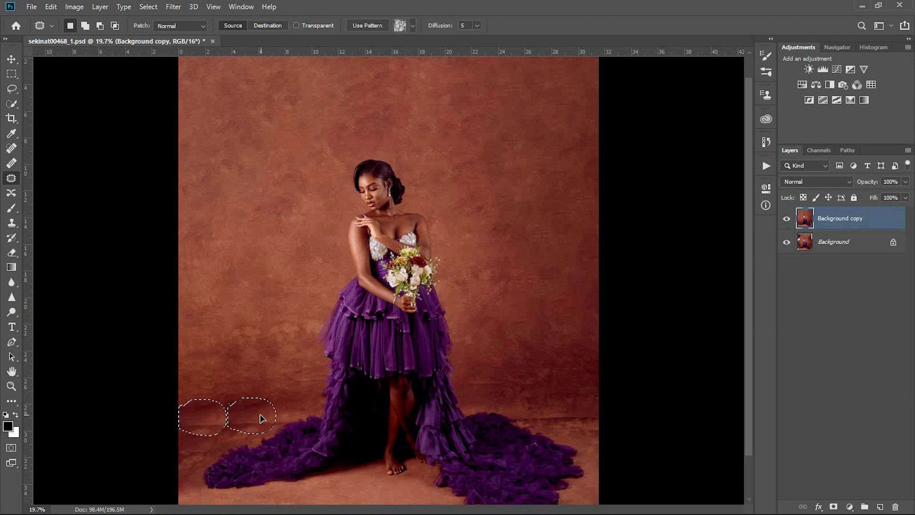
pyautogui.rightClick(292, 370)
pyautogui.click(318, 168)
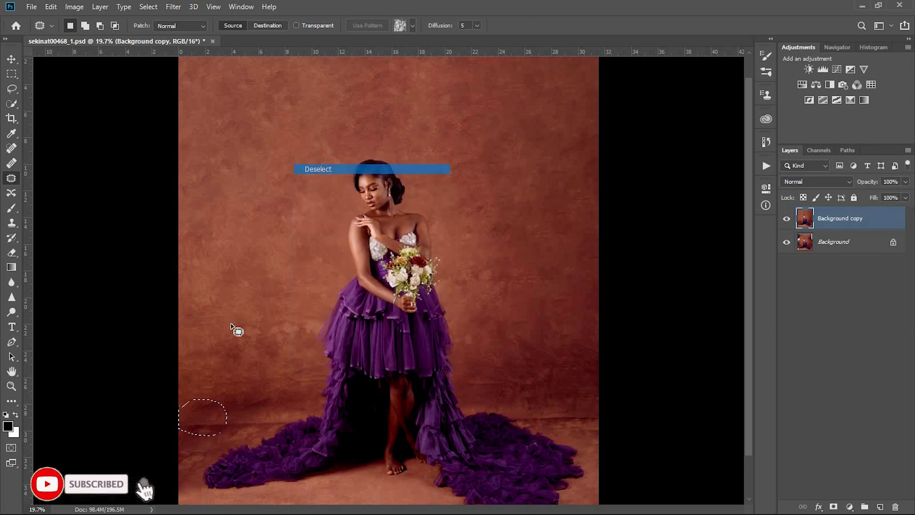
pyautogui.moveTo(249, 404)
pyautogui.mouseDown()
pyautogui.moveTo(280, 383)
pyautogui.moveTo(323, 375)
pyautogui.moveTo(286, 370)
pyautogui.mouseUp()
pyautogui.rightClick(281, 319)
pyautogui.click(342, 109)
pyautogui.rightClick(296, 278)
pyautogui.click(317, 285)
# Patch the uneven spots on the backdrop left of the skirt and just above the left floor line, deselecting after each.
pyautogui.moveTo(237, 327); pyautogui.dragTo(252, 312)
pyautogui.rightClick(303, 252)
pyautogui.click(324, 260)
pyautogui.moveTo(237, 404); pyautogui.dragTo(225, 408)
pyautogui.moveTo(266, 396); pyautogui.dragTo(238, 343)
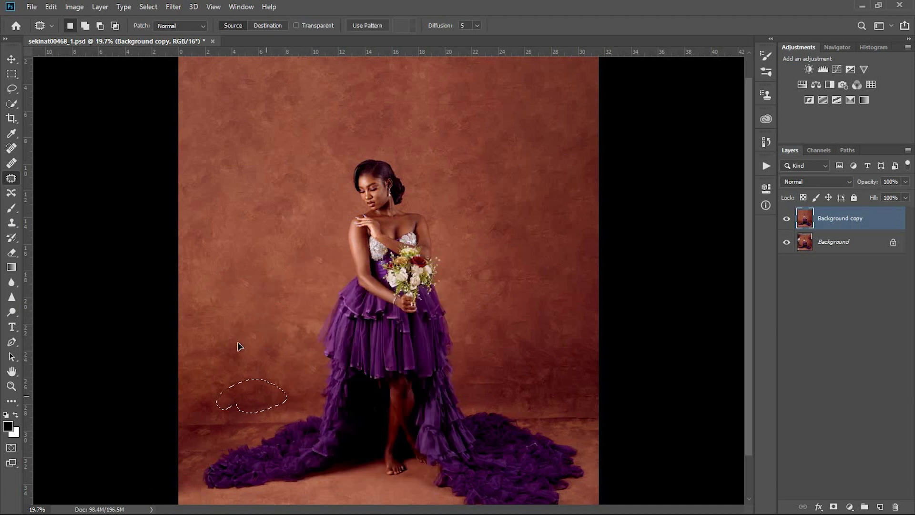
pyautogui.rightClick(285, 288)
pyautogui.click(305, 292)
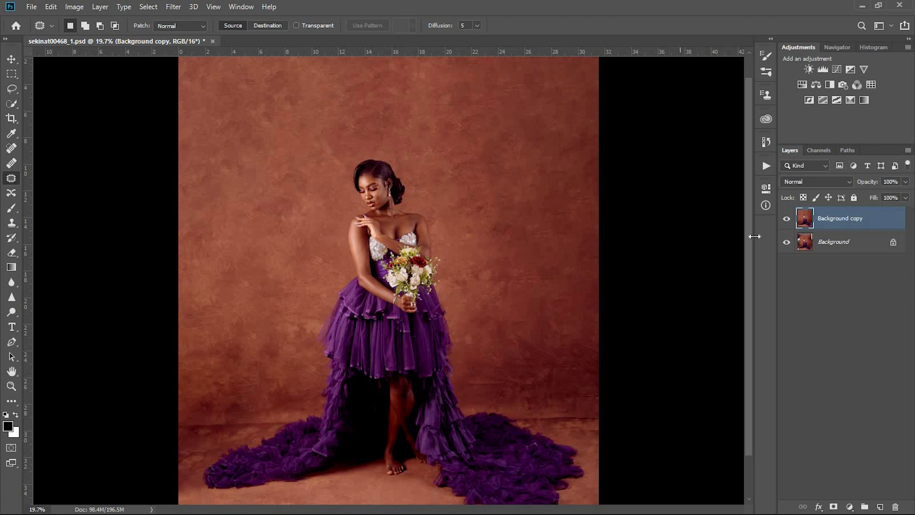
# Lasso the floor line between the right train and the photo's right edge, fill it Content-Aware, and deselect.
pyautogui.scroll(-2, 753, 257)
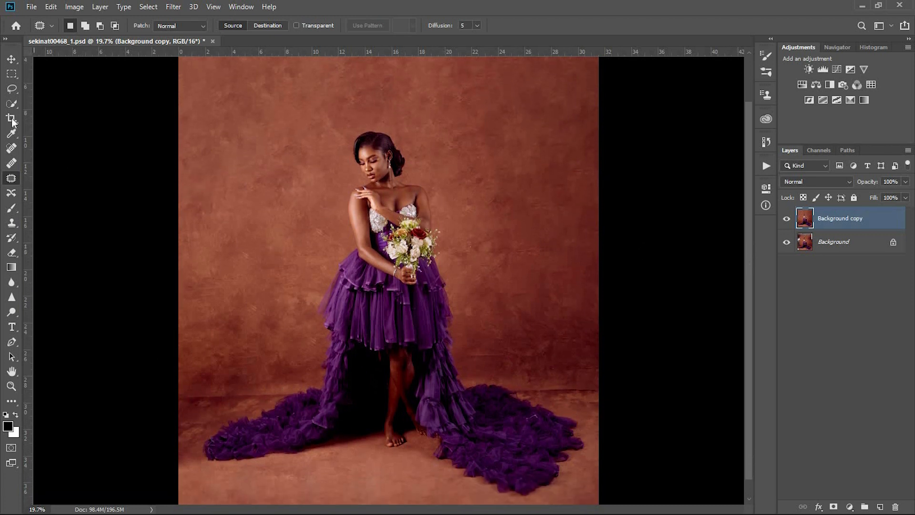
pyautogui.click(11, 89)
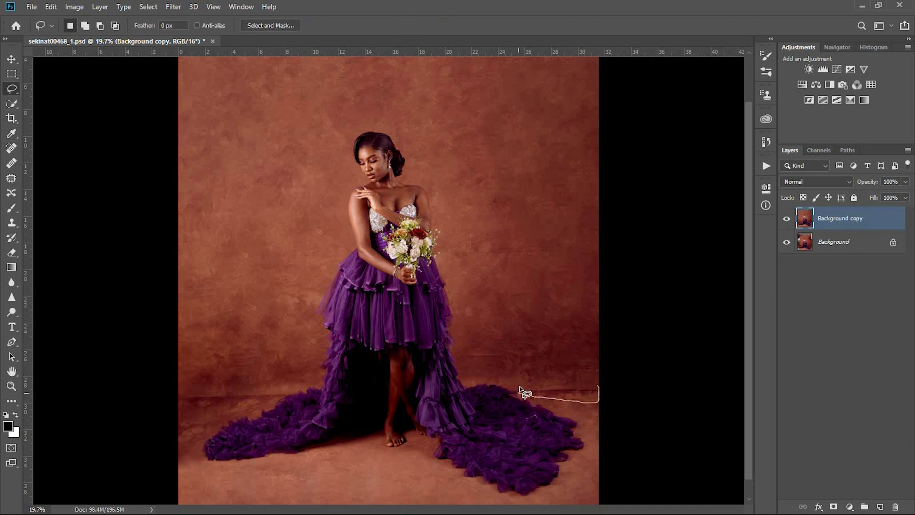
pyautogui.rightClick(528, 329)
pyautogui.click(586, 265)
pyautogui.click(703, 137)
pyautogui.rightClick(312, 302)
pyautogui.click(340, 309)
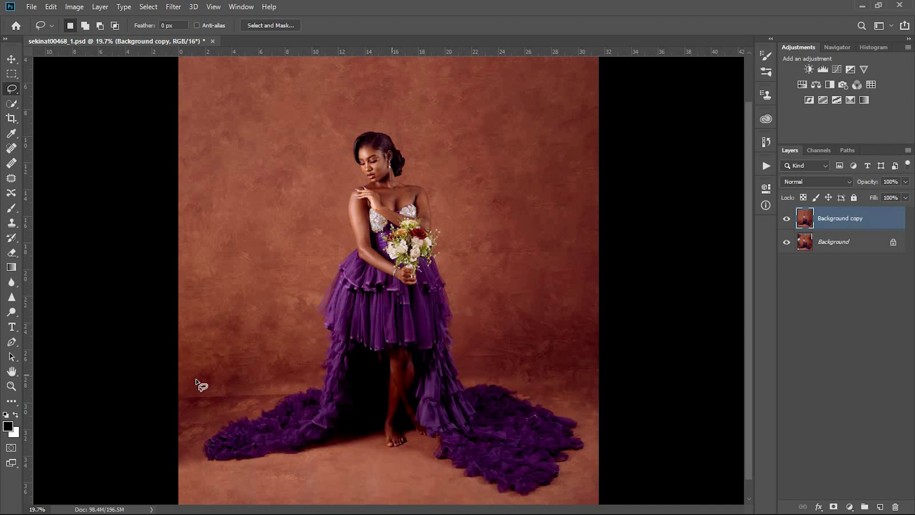
# Lasso the floor line between the photo's left edge and the left train, and fill it Content-Aware.
pyautogui.moveTo(181, 405); pyautogui.dragTo(236, 408)
pyautogui.rightClick(269, 351)
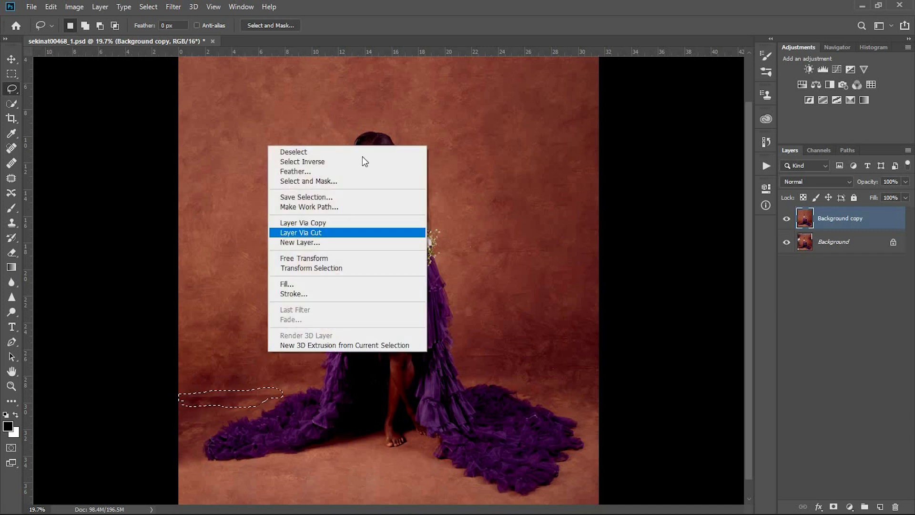
pyautogui.click(337, 282)
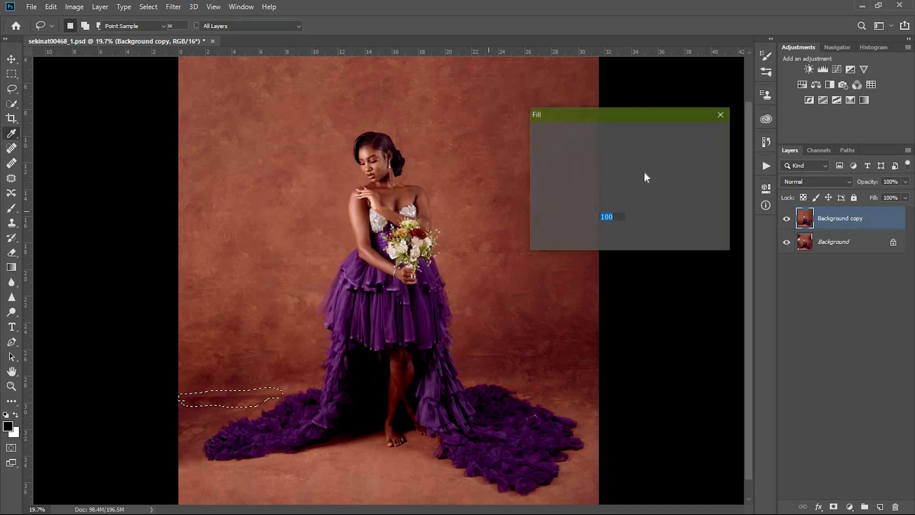
pyautogui.click(698, 139)
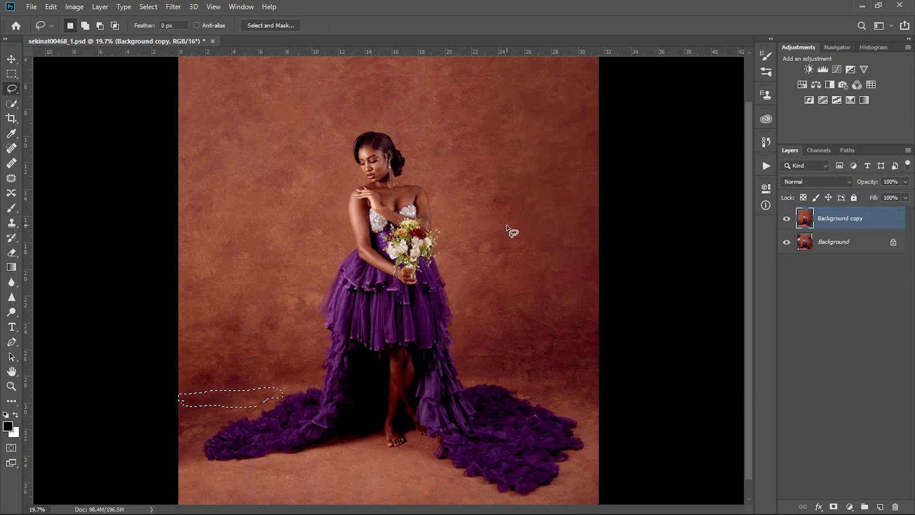
# Deselect the filled left floor area, and patch the uneven backdrop spot just above the right train with the Patch tool, deselecting it too.
pyautogui.rightClick(508, 227)
pyautogui.click(534, 233)
pyautogui.click(11, 178)
pyautogui.moveTo(510, 355); pyautogui.dragTo(470, 354)
pyautogui.moveTo(490, 353); pyautogui.dragTo(488, 328)
pyautogui.rightClick(550, 300)
pyautogui.click(582, 309)
# Patch the blotchy backdrop area to the right of the skirt using cleaner texture above it, and deselect.
pyautogui.moveTo(539, 286)
pyautogui.mouseDown()
pyautogui.moveTo(527, 298)
pyautogui.moveTo(519, 288)
pyautogui.mouseUp()
pyautogui.rightClick(585, 262)
pyautogui.click(591, 267)
pyautogui.moveTo(556, 259)
pyautogui.mouseDown()
pyautogui.moveTo(527, 256)
pyautogui.moveTo(548, 230)
pyautogui.moveTo(561, 230)
pyautogui.mouseUp()
pyautogui.rightClick(559, 197)
pyautogui.click(574, 204)
# Fit the whole photo in view and compare the retouched Background copy with the original by hiding and showing the layer.
pyautogui.click(11, 385)
pyautogui.rightClick(454, 237)
pyautogui.click(465, 240)
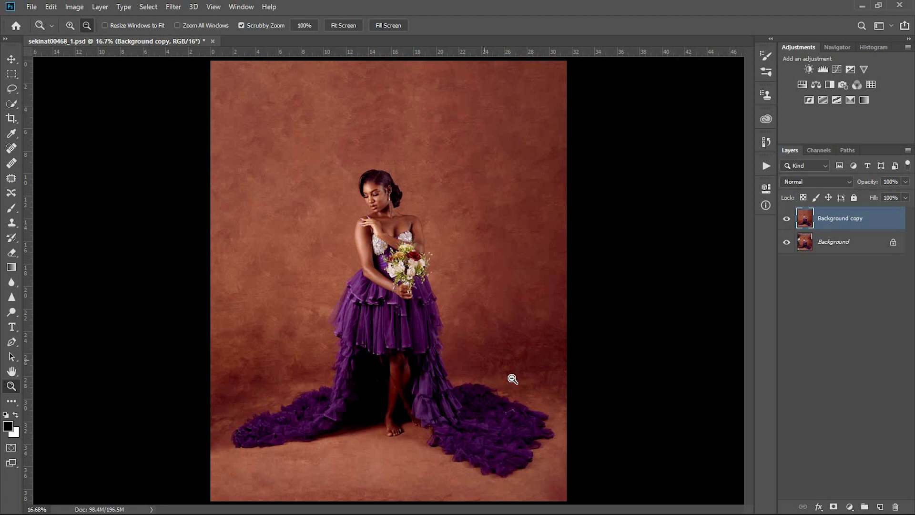
pyautogui.click(787, 220)
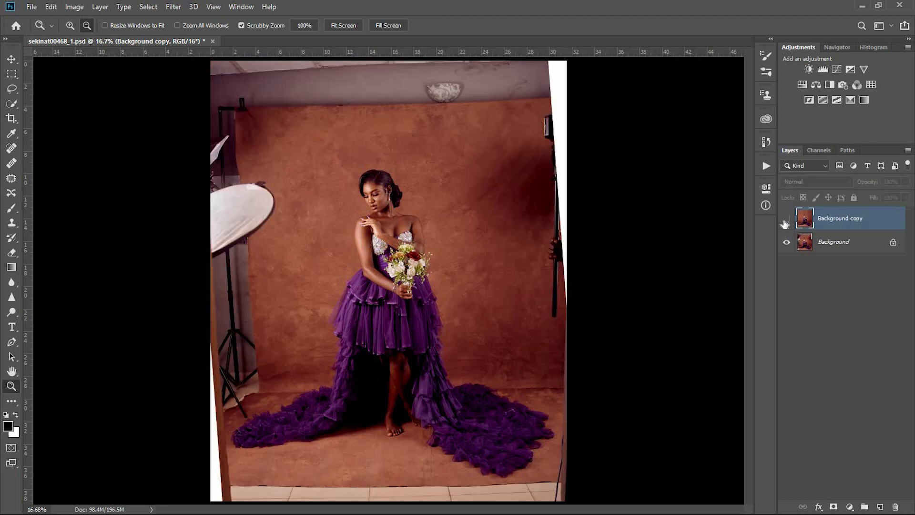
pyautogui.click(786, 220)
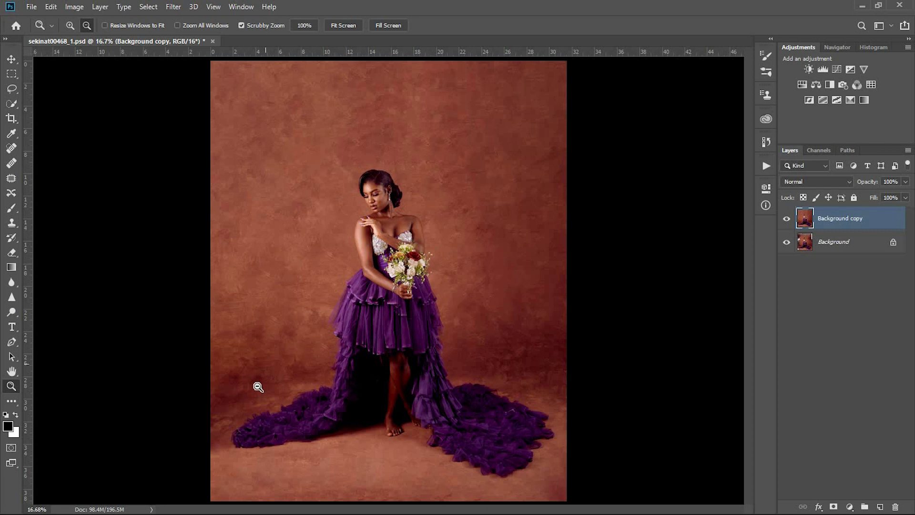
# Patch the dark backdrop area at the photo's left edge and the spot just above the left train, deselecting after each.
pyautogui.click(10, 180)
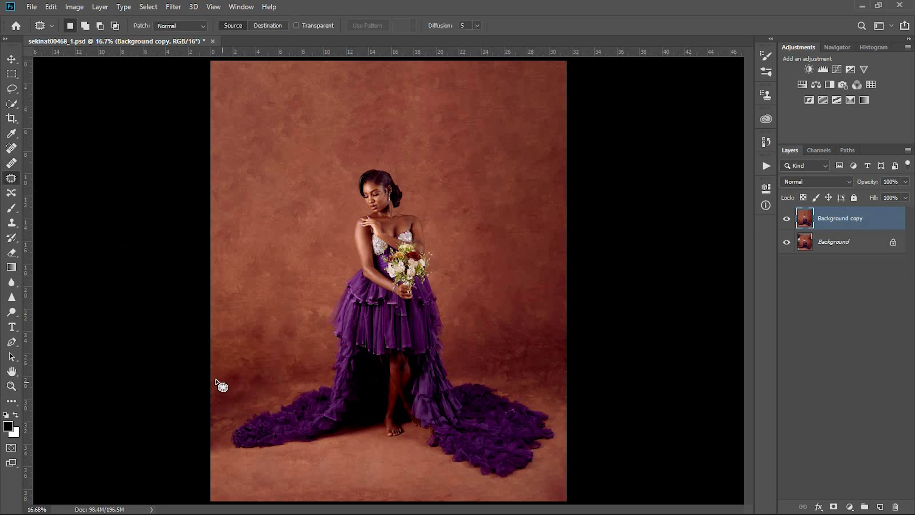
pyautogui.moveTo(246, 394); pyautogui.dragTo(217, 388)
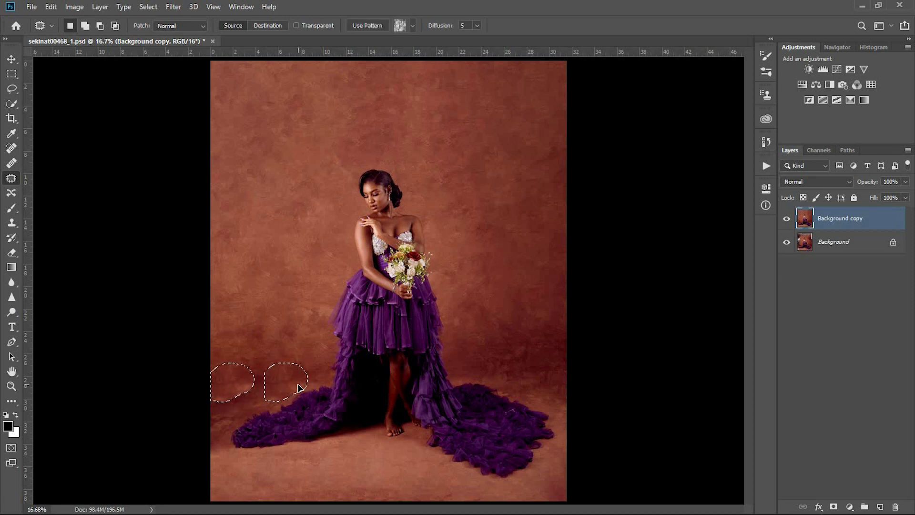
pyautogui.moveTo(296, 370); pyautogui.dragTo(297, 367)
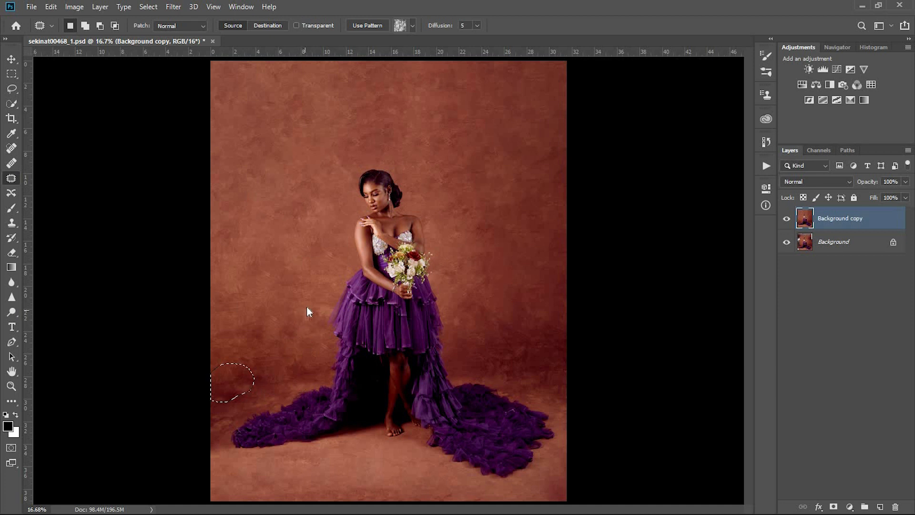
pyautogui.rightClick(307, 312)
pyautogui.click(347, 107)
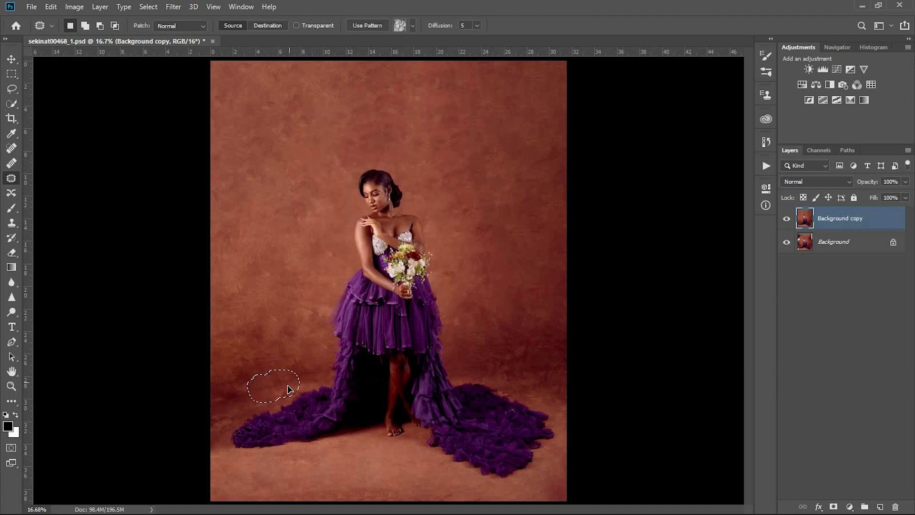
pyautogui.rightClick(301, 329)
pyautogui.click(331, 125)
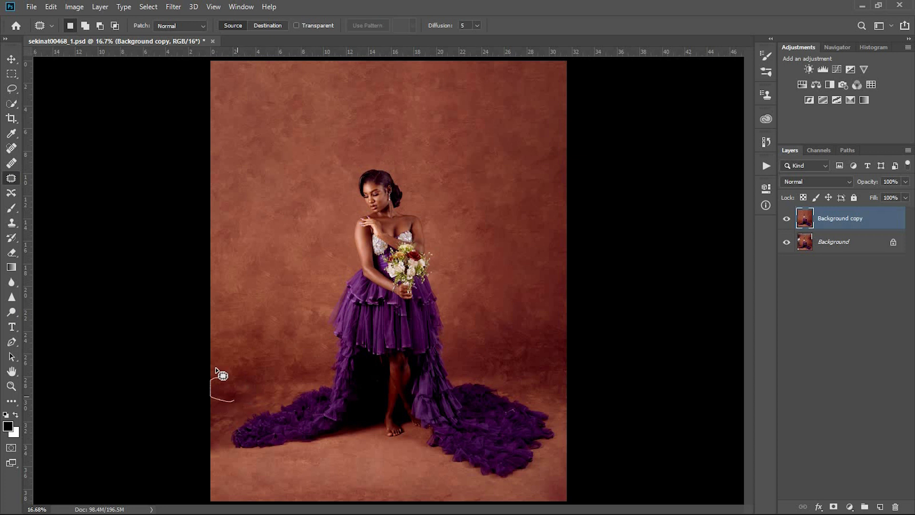
# Patch the backdrop at the left edge once more and the small mark above the left train's tip, deselecting after each.
pyautogui.moveTo(232, 389); pyautogui.dragTo(285, 393)
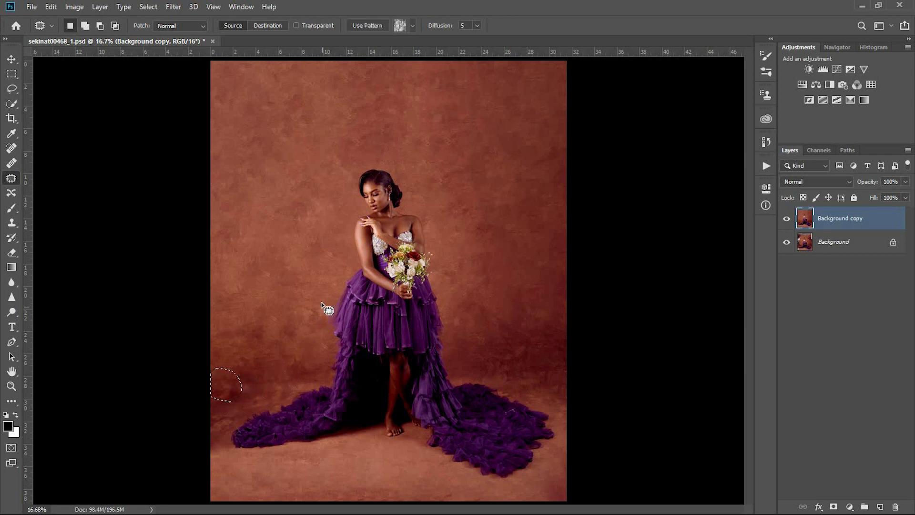
pyautogui.rightClick(324, 303)
pyautogui.click(348, 310)
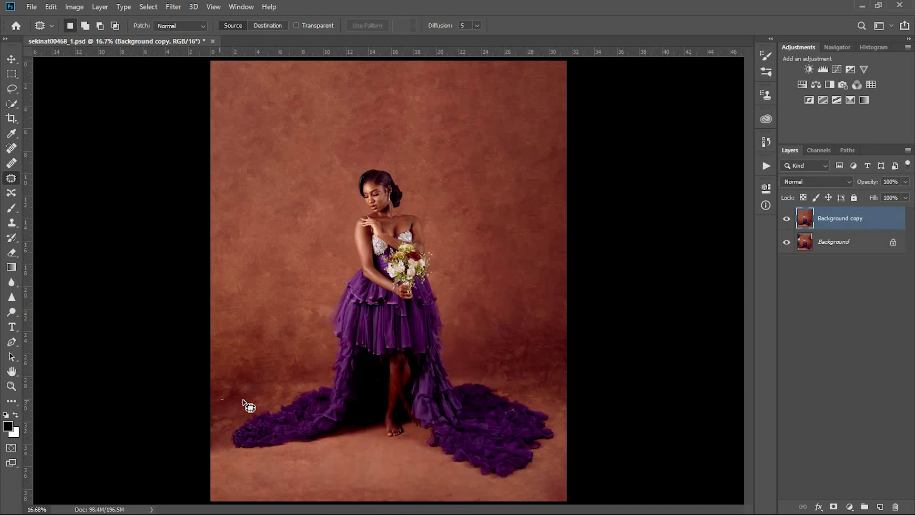
pyautogui.rightClick(303, 362)
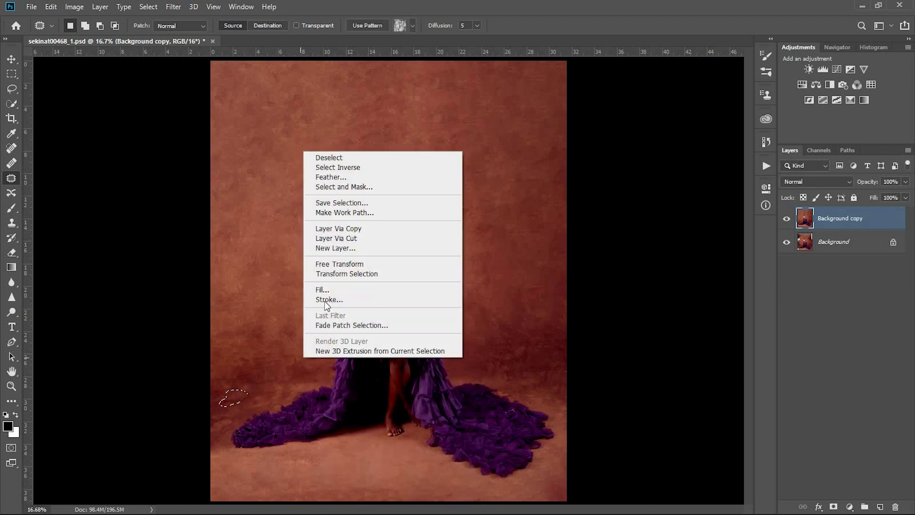
pyautogui.moveTo(241, 396); pyautogui.dragTo(231, 414)
pyautogui.rightClick(285, 350)
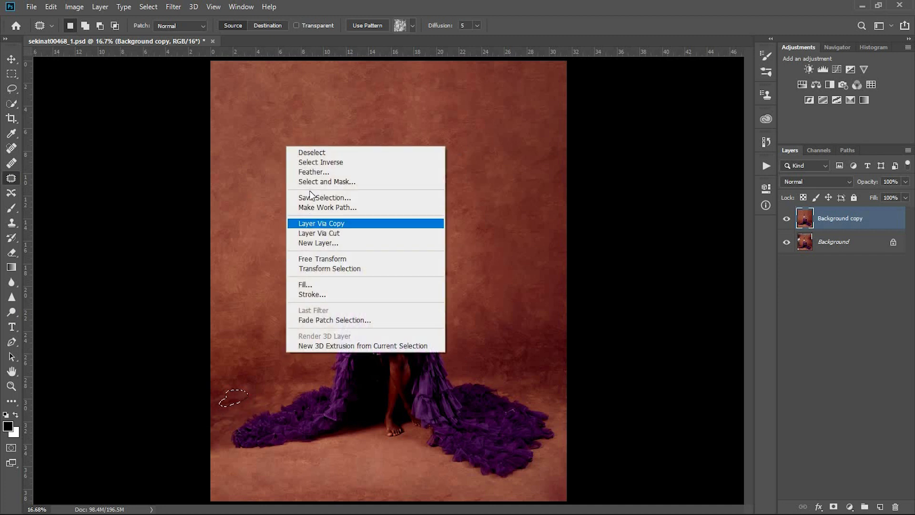
pyautogui.click(305, 150)
# Patch the floor spots above and beside the left train's tip with clean floor from below, deselect, and compare with the original layer.
pyautogui.moveTo(245, 399)
pyautogui.mouseDown()
pyautogui.moveTo(226, 395)
pyautogui.moveTo(237, 407)
pyautogui.moveTo(245, 400)
pyautogui.mouseUp()
pyautogui.moveTo(238, 405)
pyautogui.mouseDown()
pyautogui.moveTo(229, 436)
pyautogui.moveTo(237, 464)
pyautogui.mouseUp()
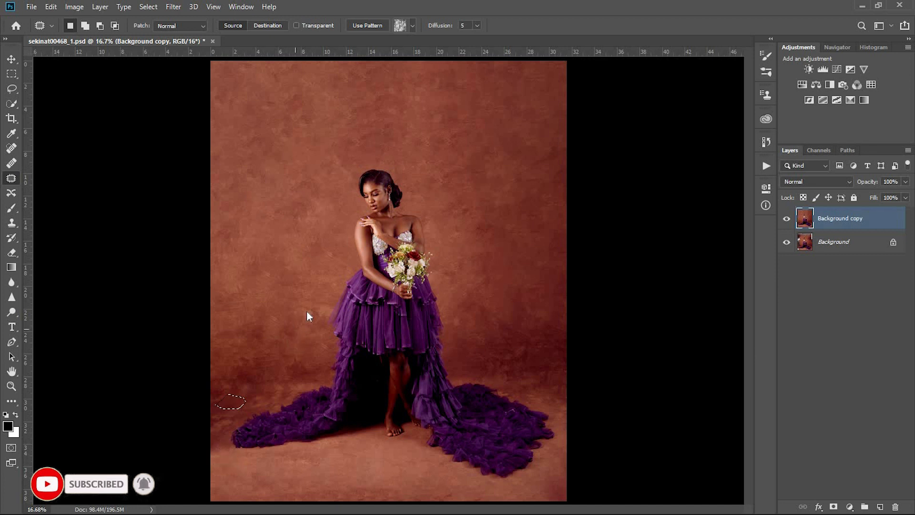
pyautogui.rightClick(296, 326)
pyautogui.click(334, 124)
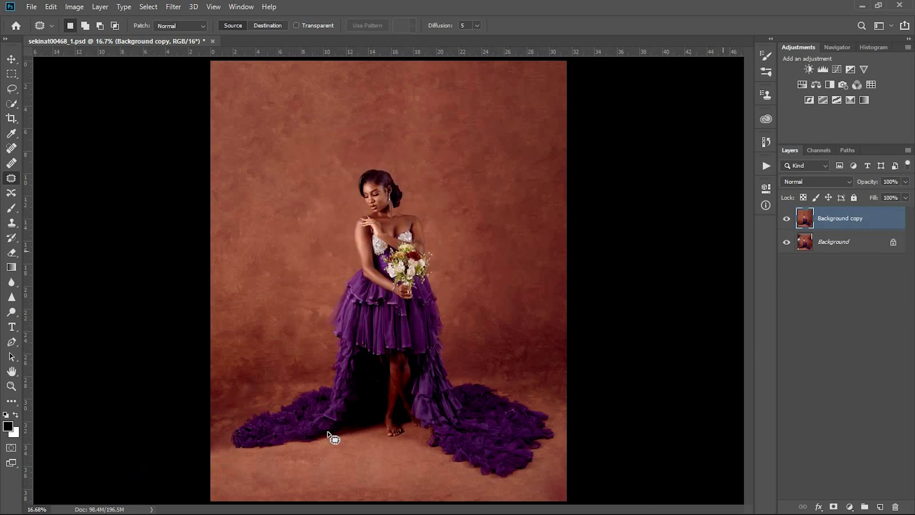
pyautogui.moveTo(228, 429)
pyautogui.mouseDown()
pyautogui.moveTo(246, 409)
pyautogui.moveTo(234, 400)
pyautogui.moveTo(212, 412)
pyautogui.moveTo(225, 416)
pyautogui.moveTo(229, 441)
pyautogui.mouseUp()
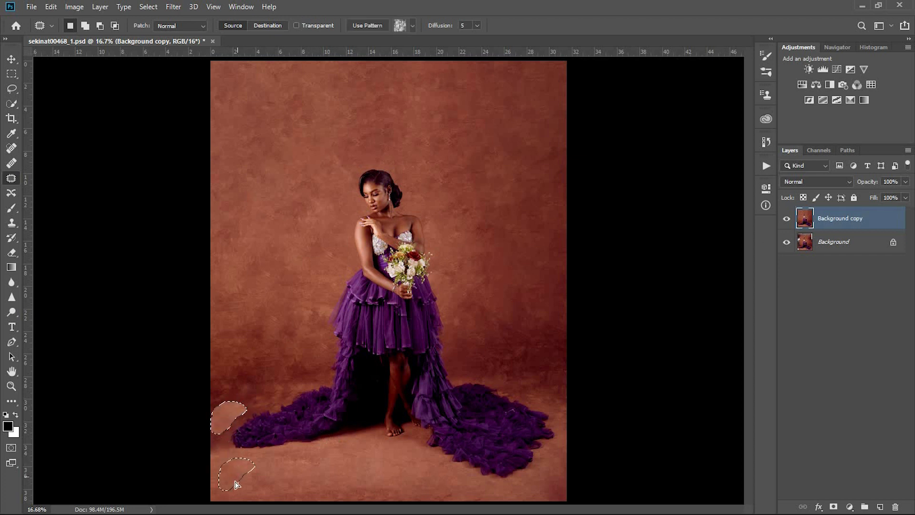
pyautogui.rightClick(432, 307)
pyautogui.click(476, 108)
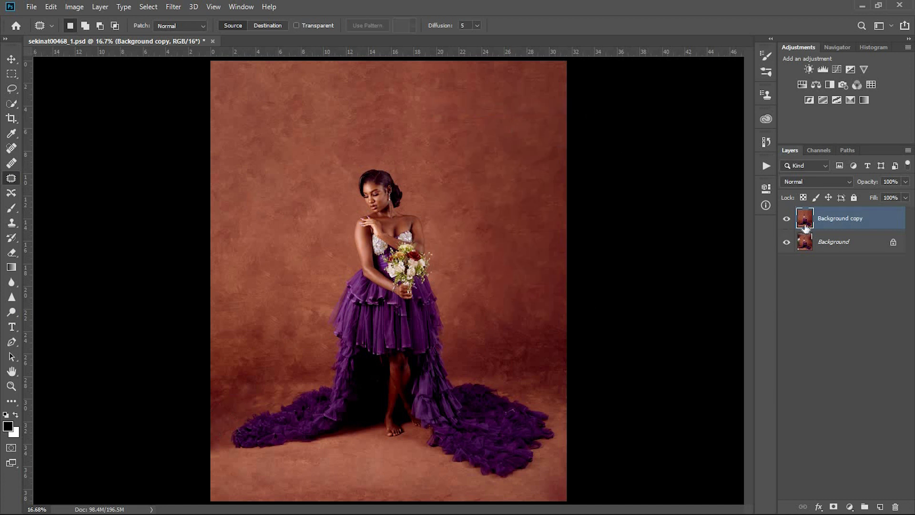
pyautogui.click(786, 219)
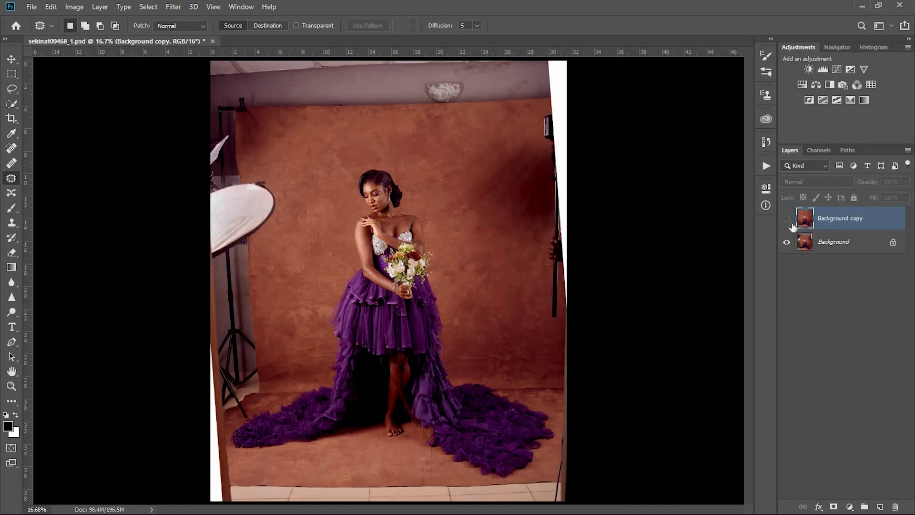
pyautogui.click(785, 221)
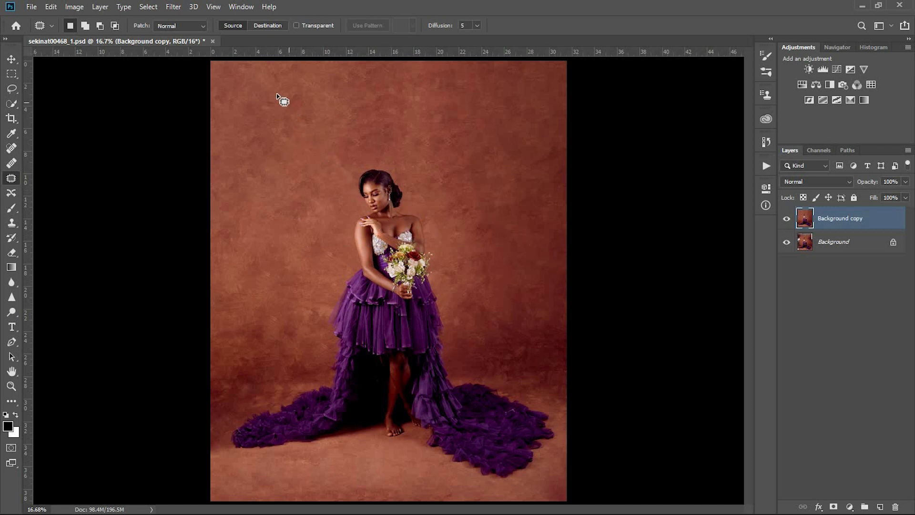
# Select the subject automatically and open the selection in Select and Mask with the Overlay view.
pyautogui.click(148, 6)
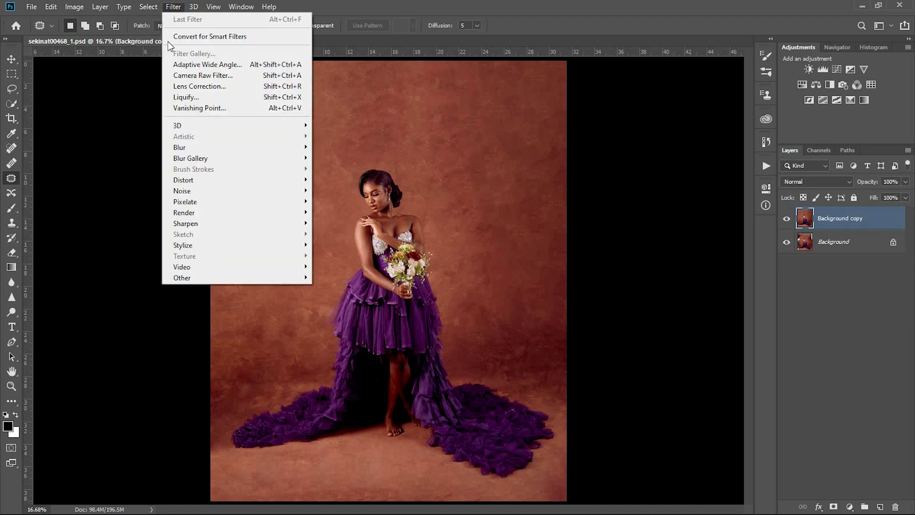
pyautogui.click(204, 142)
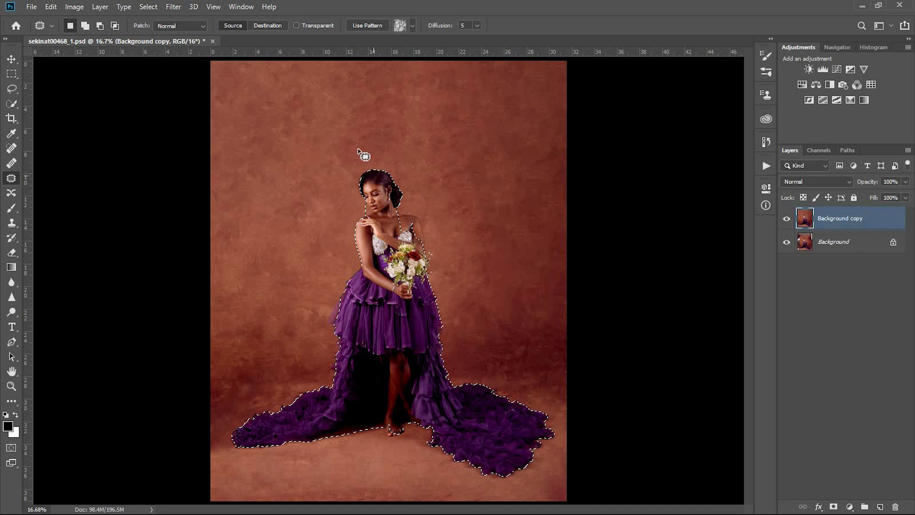
pyautogui.click(152, 6)
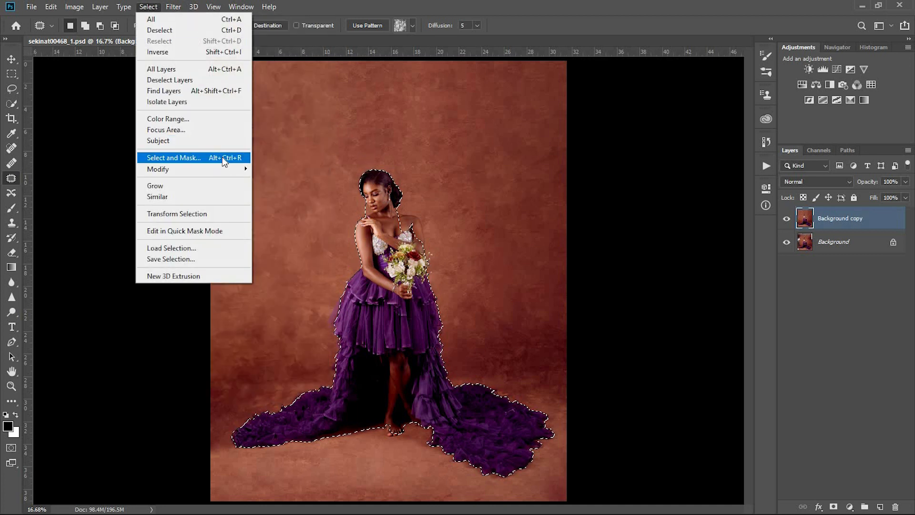
pyautogui.click(247, 161)
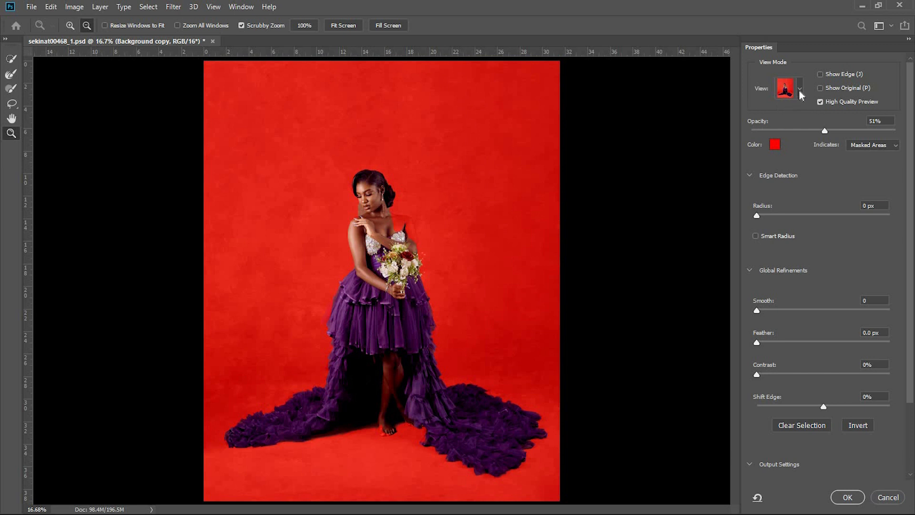
pyautogui.click(800, 90)
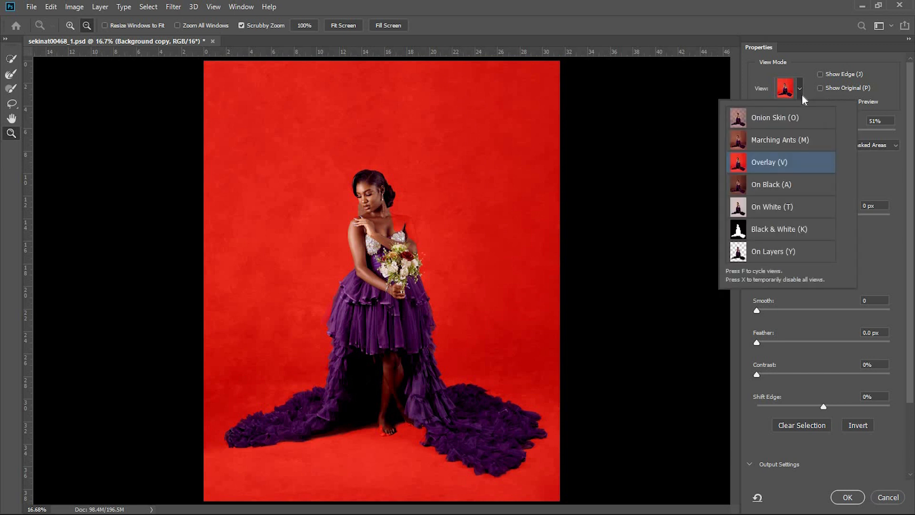
pyautogui.click(787, 164)
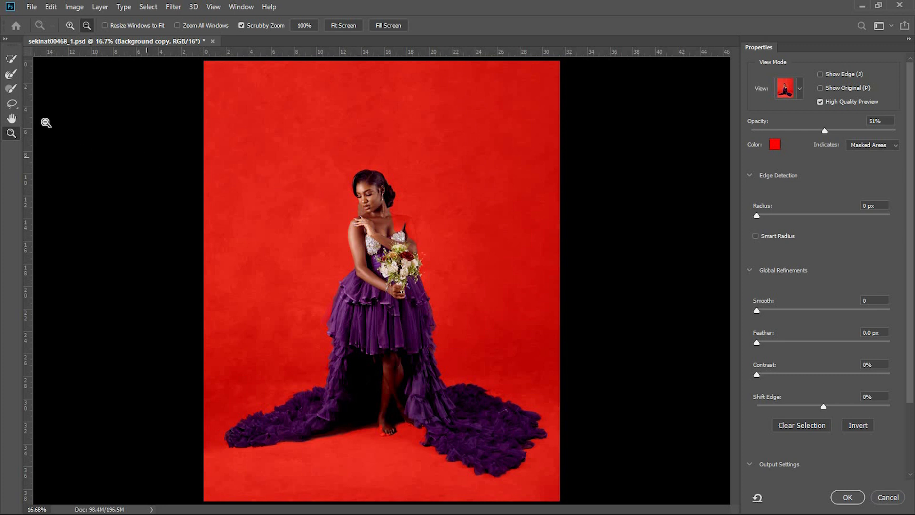
# Paint the missing chest, shoulder and upper arm above the bouquet into the selection with the Brush tool at size 50.
pyautogui.moveTo(416, 234); pyautogui.dragTo(519, 222)
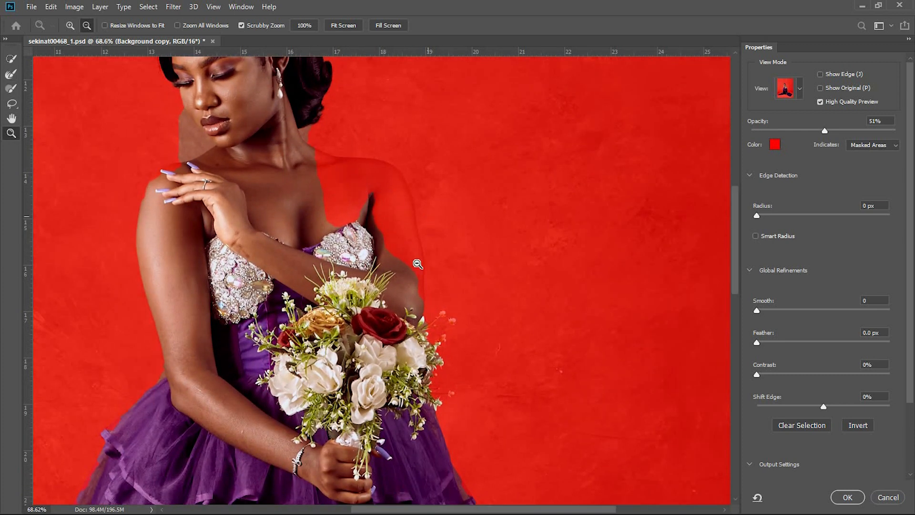
pyautogui.click(11, 89)
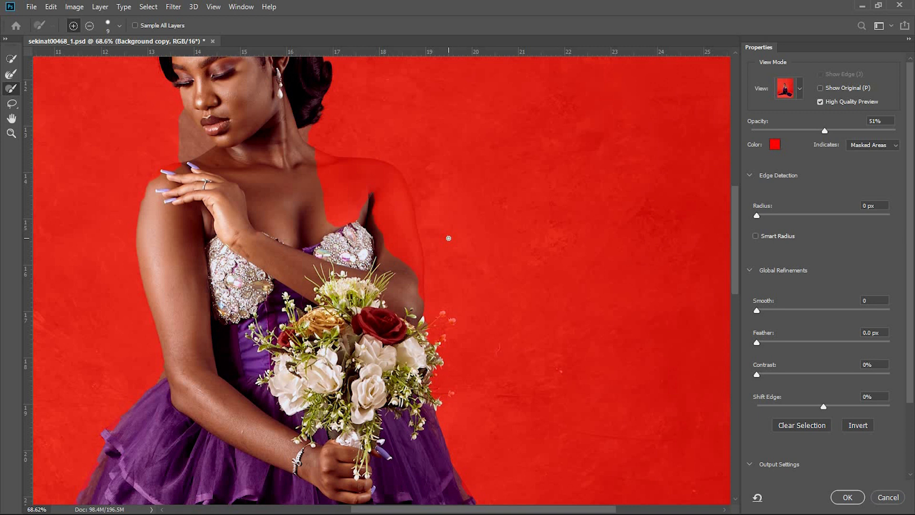
pyautogui.press(']')
pyautogui.press(']')
pyautogui.press(']')
pyautogui.click(351, 198)
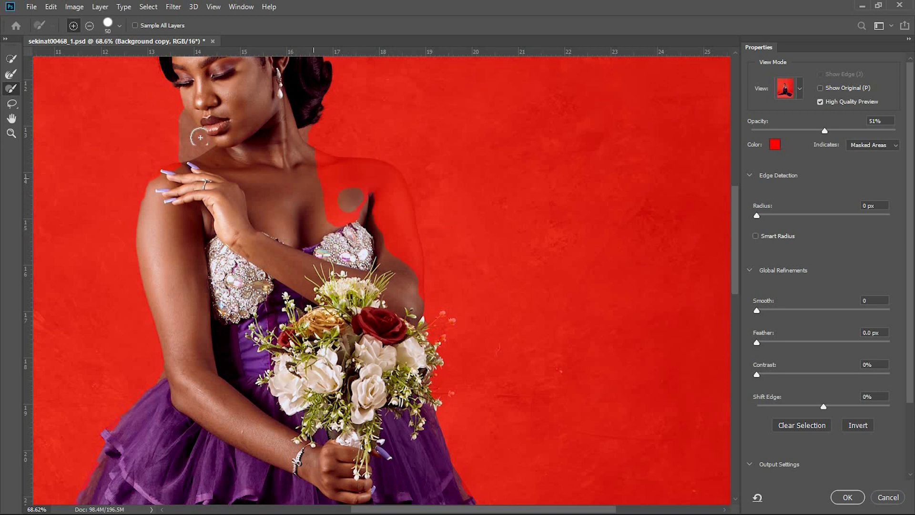
pyautogui.moveTo(309, 181)
pyautogui.mouseDown()
pyautogui.moveTo(348, 201)
pyautogui.moveTo(353, 219)
pyautogui.moveTo(335, 213)
pyautogui.moveTo(317, 161)
pyautogui.moveTo(385, 180)
pyautogui.moveTo(398, 197)
pyautogui.moveTo(415, 294)
pyautogui.mouseUp()
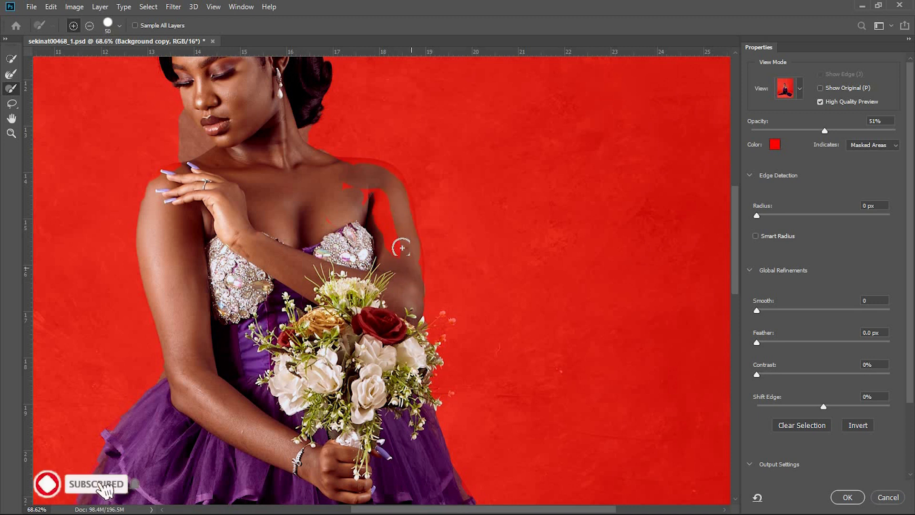
pyautogui.moveTo(348, 188)
pyautogui.mouseDown()
pyautogui.moveTo(380, 203)
pyautogui.moveTo(394, 249)
pyautogui.mouseUp()
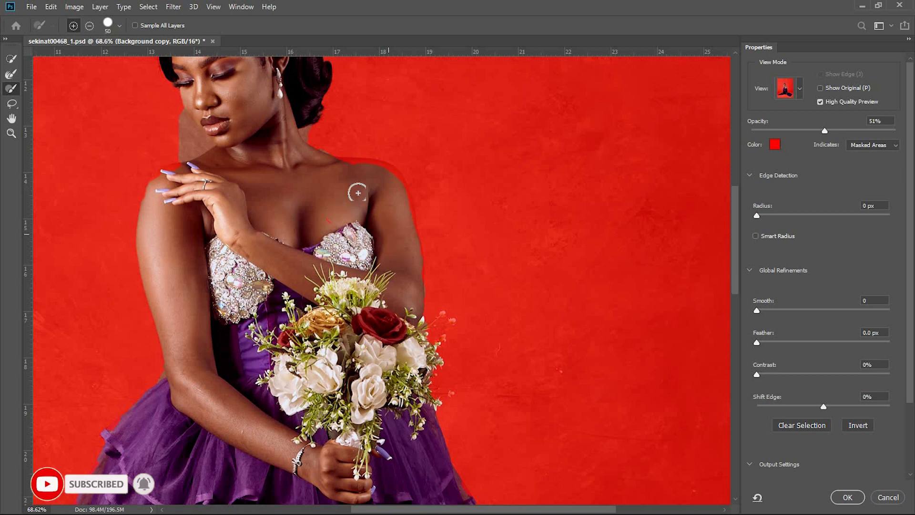
pyautogui.moveTo(352, 166)
pyautogui.mouseDown()
pyautogui.moveTo(388, 178)
pyautogui.moveTo(396, 192)
pyautogui.moveTo(412, 253)
pyautogui.moveTo(410, 305)
pyautogui.mouseUp()
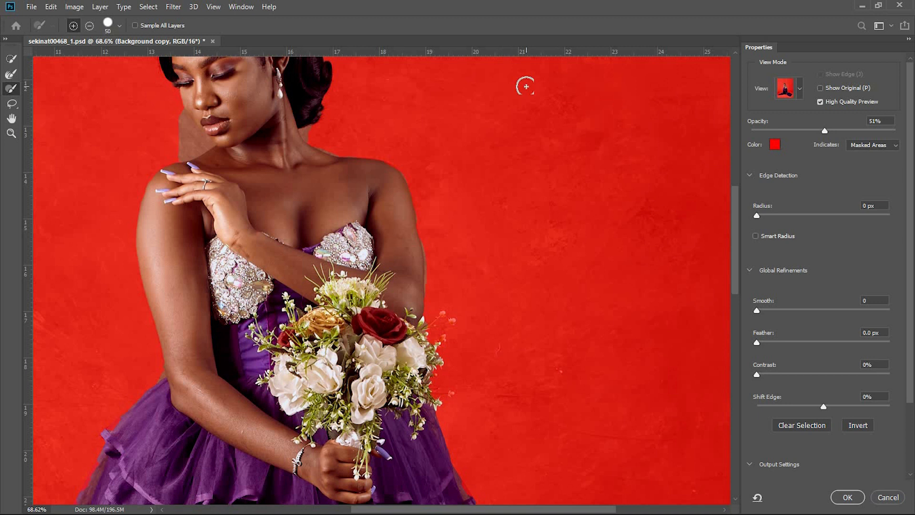
# Add the small sprigs at the bouquet's right side to the selection with the Brush tool at size 35.
pyautogui.press('[')
pyautogui.press('[')
pyautogui.press('[')
pyautogui.moveTo(442, 339)
pyautogui.mouseDown()
pyautogui.moveTo(451, 319)
pyautogui.moveTo(438, 320)
pyautogui.moveTo(436, 334)
pyautogui.mouseUp()
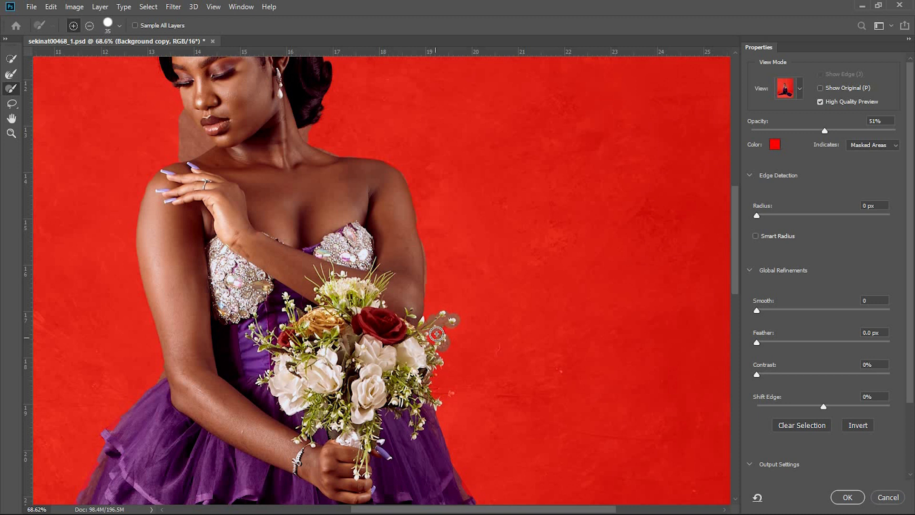
# Refine the selection along the neck, shoulder, arm, bouquet sprigs and nape hair with the Refine Edge Brush at size 40.
pyautogui.click(8, 76)
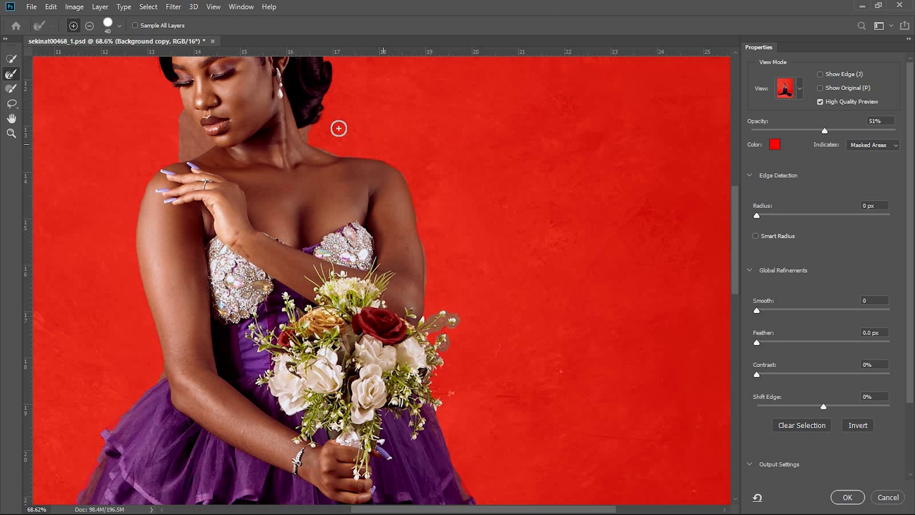
pyautogui.moveTo(310, 139)
pyautogui.mouseDown()
pyautogui.moveTo(404, 165)
pyautogui.moveTo(421, 199)
pyautogui.moveTo(432, 264)
pyautogui.moveTo(428, 321)
pyautogui.moveTo(451, 308)
pyautogui.moveTo(434, 324)
pyautogui.moveTo(454, 315)
pyautogui.moveTo(460, 324)
pyautogui.moveTo(428, 332)
pyautogui.moveTo(453, 339)
pyautogui.moveTo(442, 352)
pyautogui.moveTo(456, 321)
pyautogui.moveTo(427, 332)
pyautogui.moveTo(461, 320)
pyautogui.moveTo(438, 337)
pyautogui.moveTo(461, 337)
pyautogui.mouseUp()
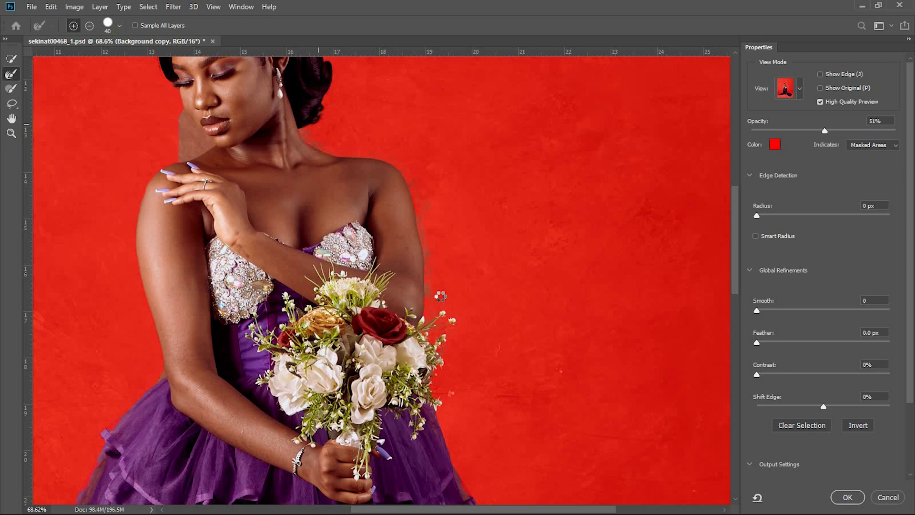
pyautogui.scroll(5, 734, 219)
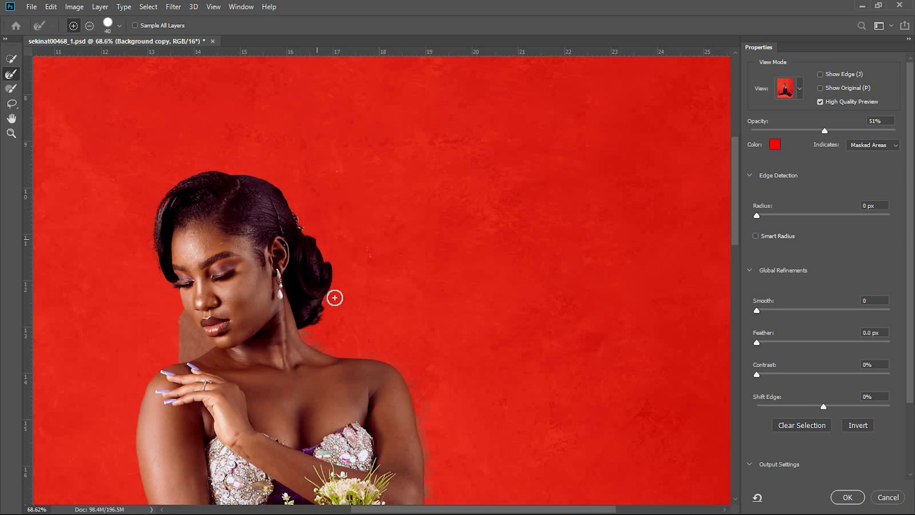
pyautogui.moveTo(306, 329)
pyautogui.mouseDown()
pyautogui.moveTo(325, 335)
pyautogui.moveTo(295, 308)
pyautogui.mouseUp()
# Refine the selection edge between the cheek, chin and raised shoulder with the Refine Edge Brush at size 40.
pyautogui.press('z')
pyautogui.moveTo(210, 261); pyautogui.dragTo(338, 229)
pyautogui.moveTo(277, 204); pyautogui.dragTo(219, 222)
pyautogui.click(11, 90)
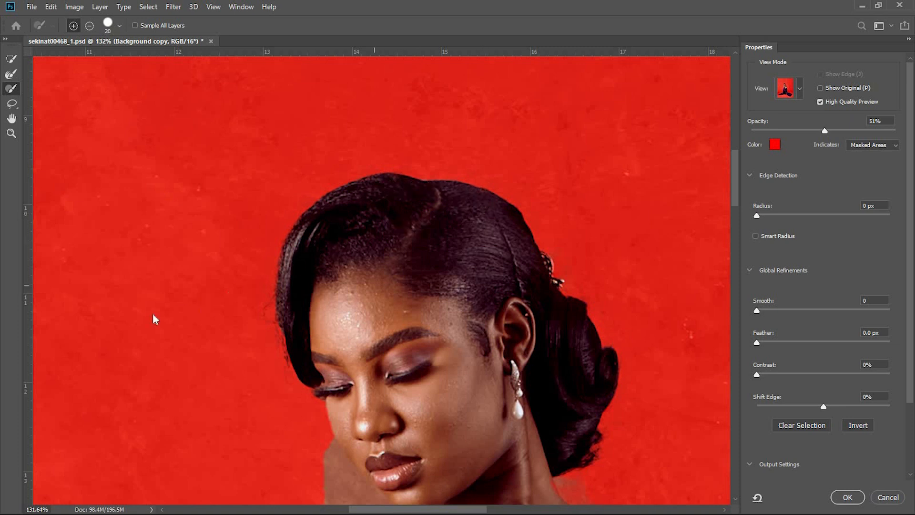
pyautogui.moveTo(737, 194); pyautogui.dragTo(740, 218)
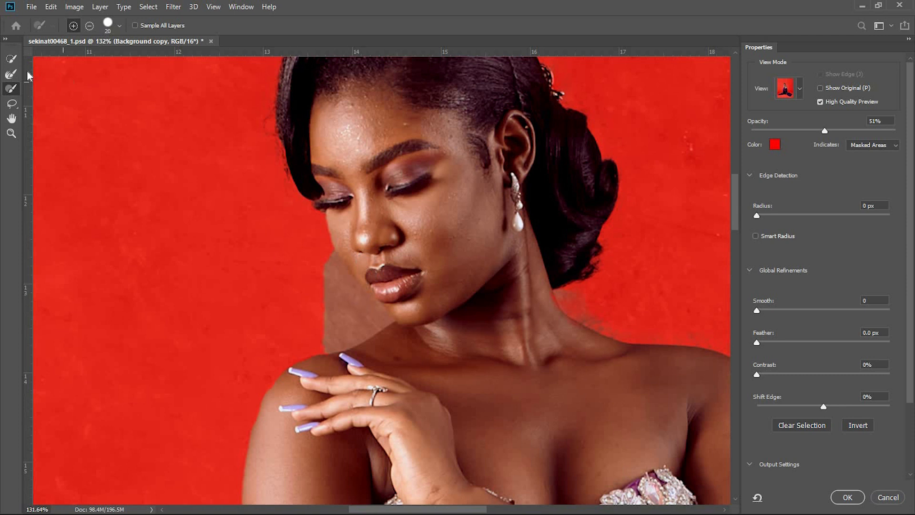
pyautogui.click(12, 78)
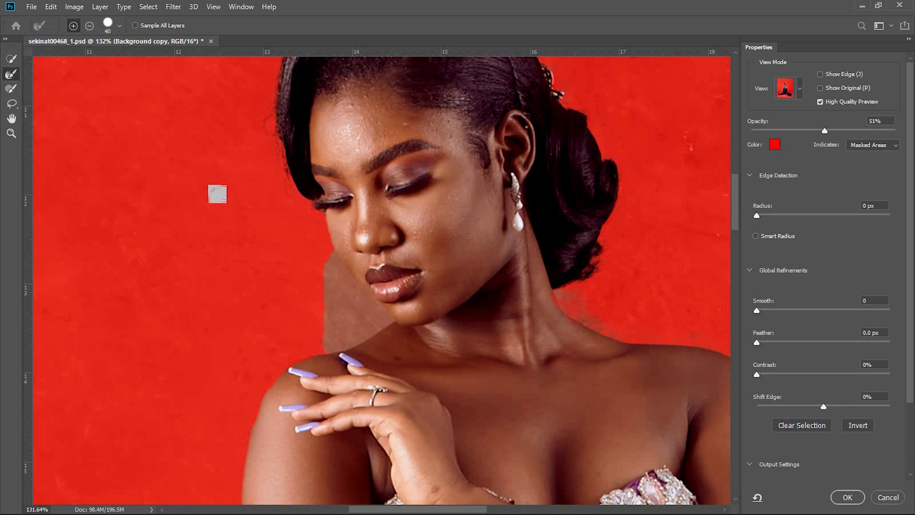
pyautogui.moveTo(321, 264)
pyautogui.mouseDown()
pyautogui.moveTo(377, 321)
pyautogui.moveTo(334, 340)
pyautogui.moveTo(319, 280)
pyautogui.moveTo(333, 322)
pyautogui.moveTo(371, 316)
pyautogui.moveTo(365, 302)
pyautogui.moveTo(327, 291)
pyautogui.moveTo(300, 313)
pyautogui.mouseUp()
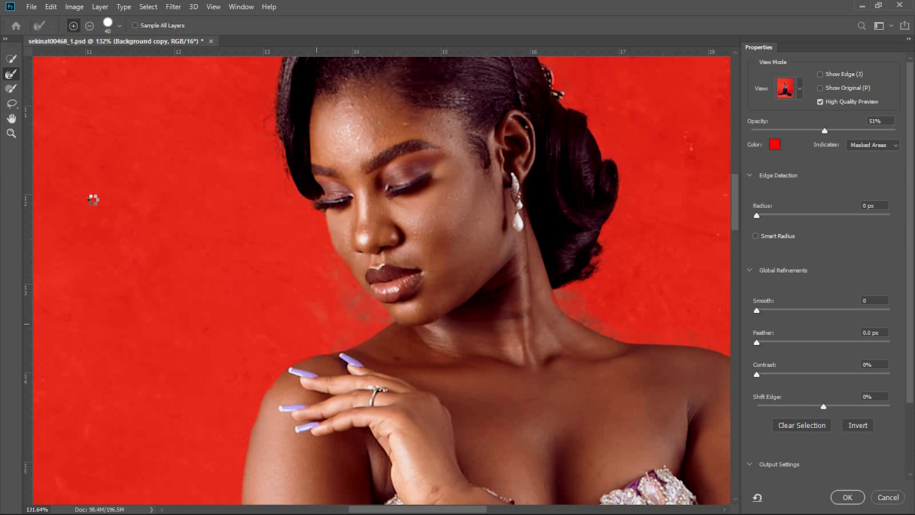
# Subtract the leftover backdrop haze beside the cheek and above the shoulder from the selection with the Brush tool at size 20.
pyautogui.click(12, 89)
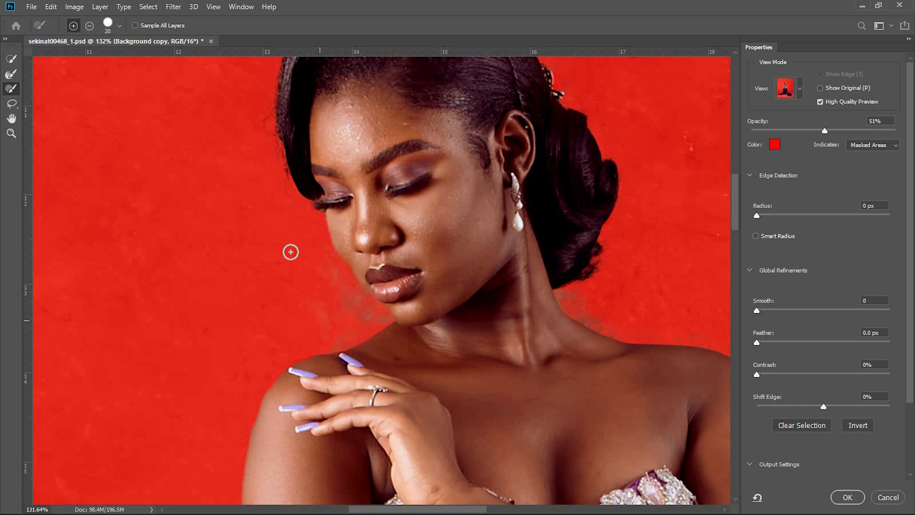
pyautogui.click(90, 28)
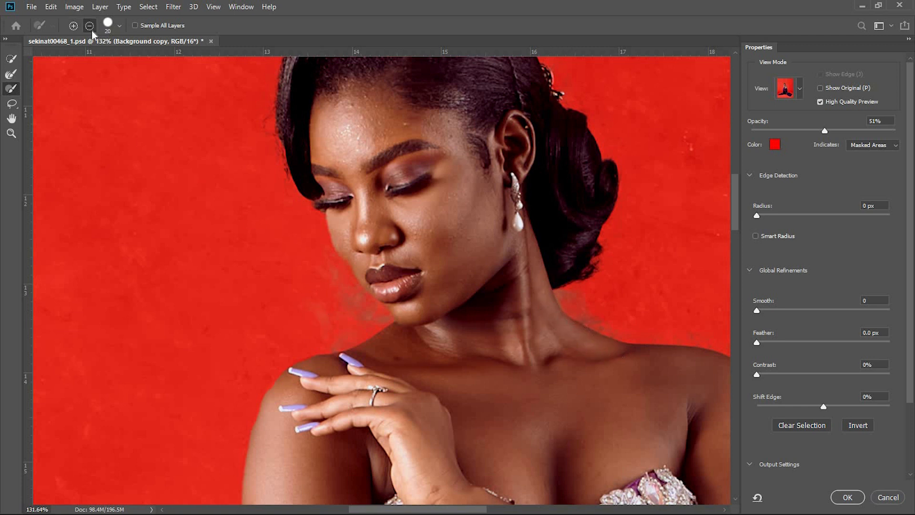
pyautogui.moveTo(328, 271)
pyautogui.mouseDown()
pyautogui.moveTo(375, 321)
pyautogui.moveTo(340, 339)
pyautogui.moveTo(305, 303)
pyautogui.moveTo(343, 316)
pyautogui.mouseUp()
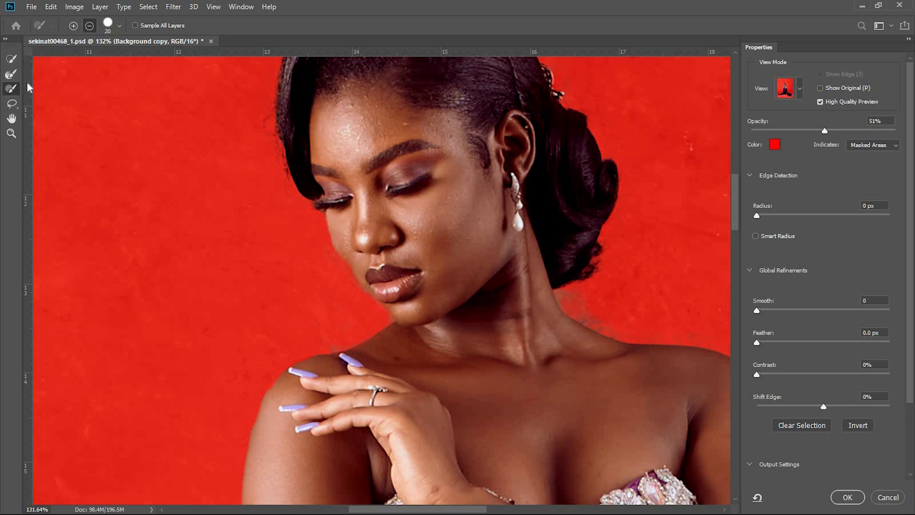
pyautogui.click(73, 26)
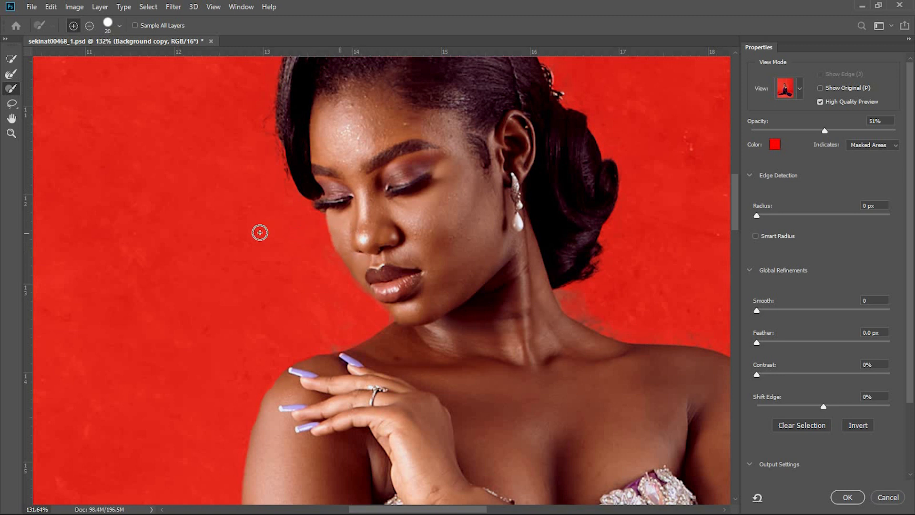
# Add the sheer outer layer along the skirt's left side to the selection with the Brush tool at size 30.
pyautogui.click(11, 133)
pyautogui.moveTo(439, 162); pyautogui.dragTo(421, 339)
pyautogui.moveTo(349, 416); pyautogui.dragTo(376, 414)
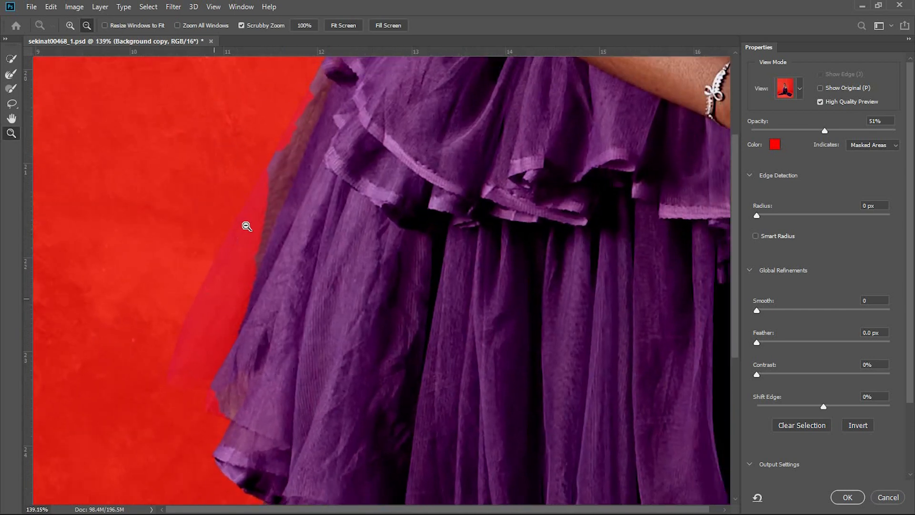
pyautogui.click(15, 89)
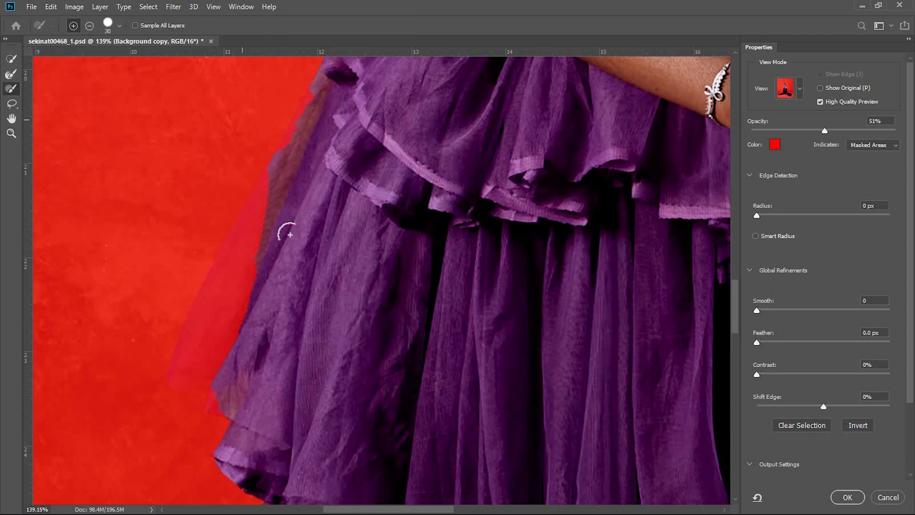
pyautogui.moveTo(201, 364)
pyautogui.mouseDown()
pyautogui.moveTo(268, 192)
pyautogui.moveTo(277, 195)
pyautogui.mouseUp()
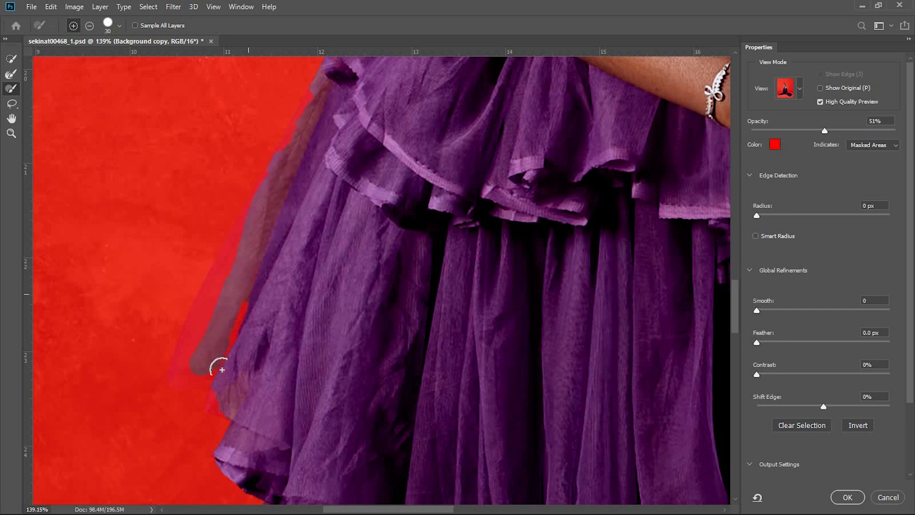
pyautogui.moveTo(189, 377)
pyautogui.mouseDown()
pyautogui.moveTo(181, 373)
pyautogui.moveTo(210, 293)
pyautogui.moveTo(276, 178)
pyautogui.mouseUp()
pyautogui.moveTo(310, 111)
pyautogui.mouseDown()
pyautogui.moveTo(326, 92)
pyautogui.moveTo(299, 193)
pyautogui.mouseUp()
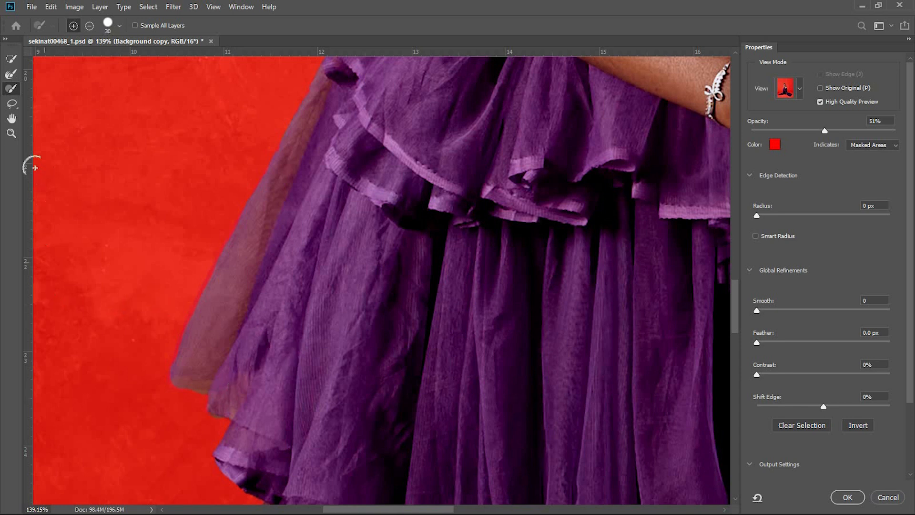
# Paint the missing toes of both feet and the sheer ruffle beside them into the selection with the Brush tool at size 30.
pyautogui.click(12, 134)
pyautogui.scroll(-10, 333, 176)
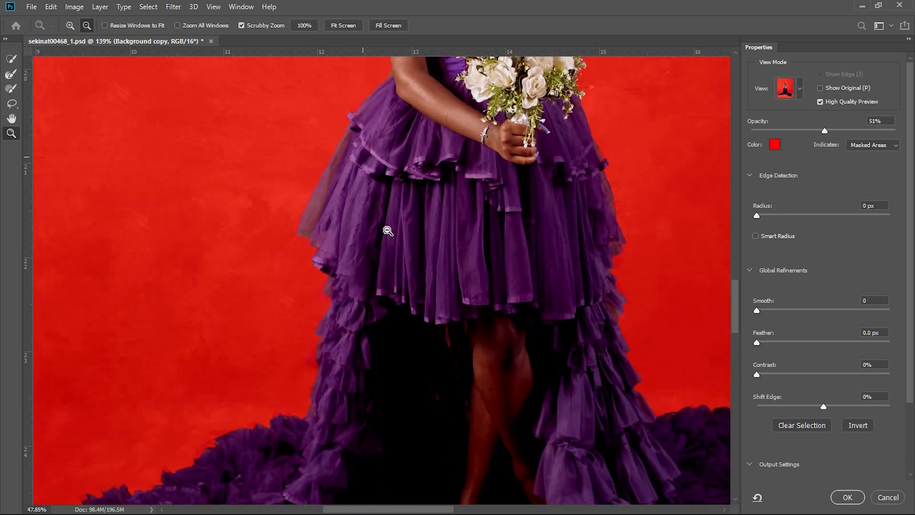
pyautogui.scroll(-4, 385, 245)
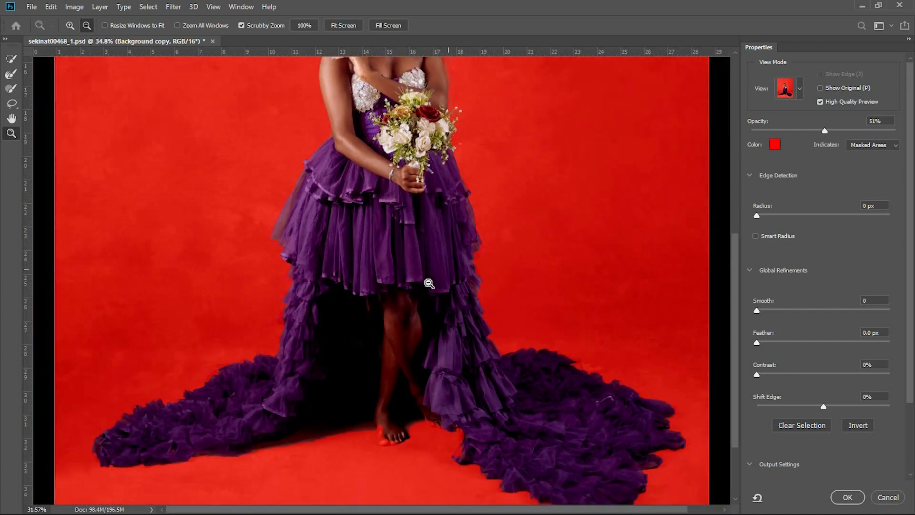
pyautogui.scroll(7, 384, 425)
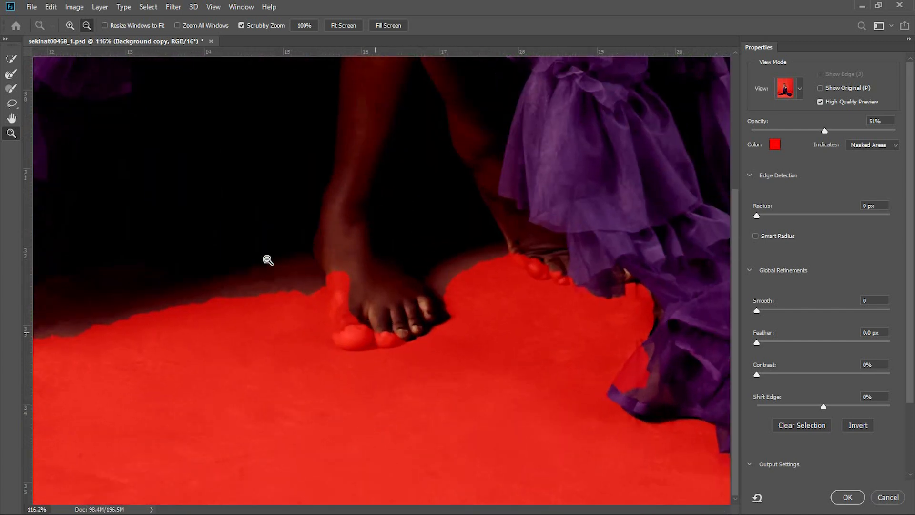
pyautogui.click(11, 89)
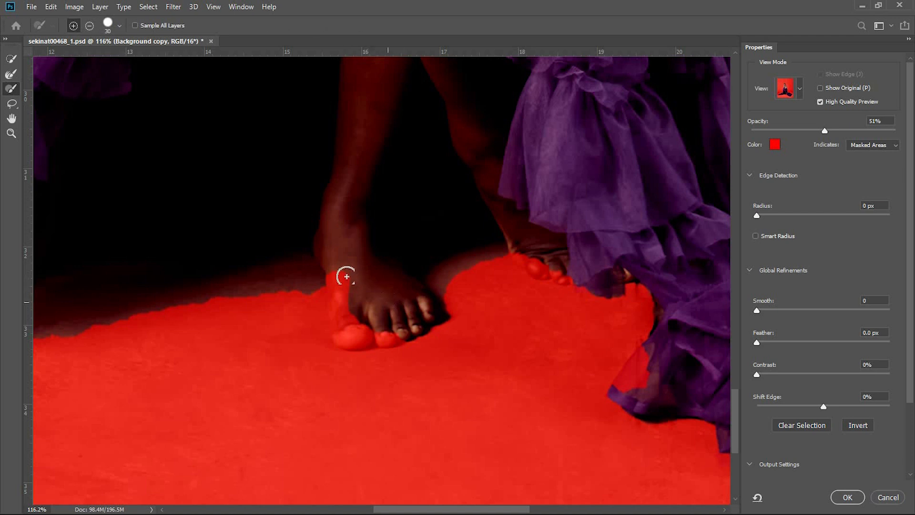
pyautogui.moveTo(355, 327)
pyautogui.mouseDown()
pyautogui.moveTo(338, 265)
pyautogui.moveTo(364, 336)
pyautogui.moveTo(347, 339)
pyautogui.moveTo(396, 330)
pyautogui.mouseUp()
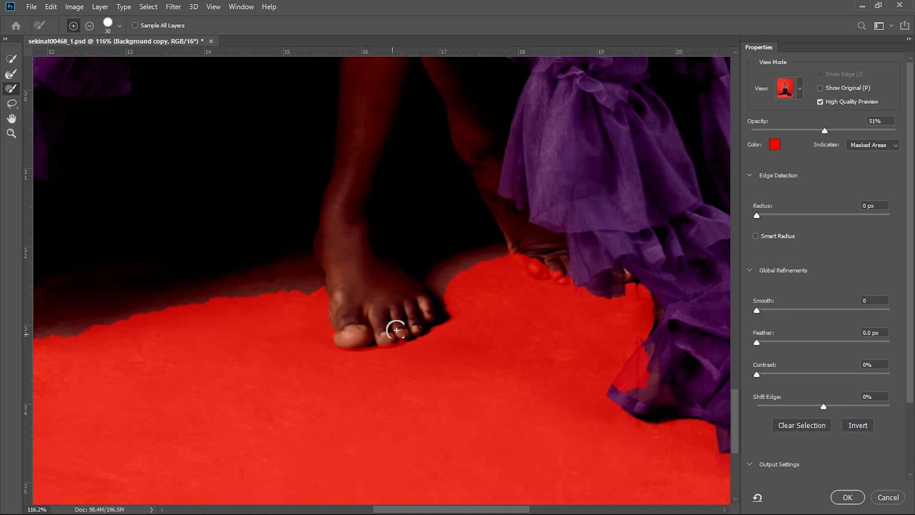
pyautogui.moveTo(520, 249)
pyautogui.mouseDown()
pyautogui.moveTo(565, 274)
pyautogui.moveTo(525, 256)
pyautogui.mouseUp()
pyautogui.moveTo(661, 373)
pyautogui.mouseDown()
pyautogui.moveTo(623, 388)
pyautogui.moveTo(635, 365)
pyautogui.moveTo(625, 386)
pyautogui.moveTo(631, 379)
pyautogui.mouseUp()
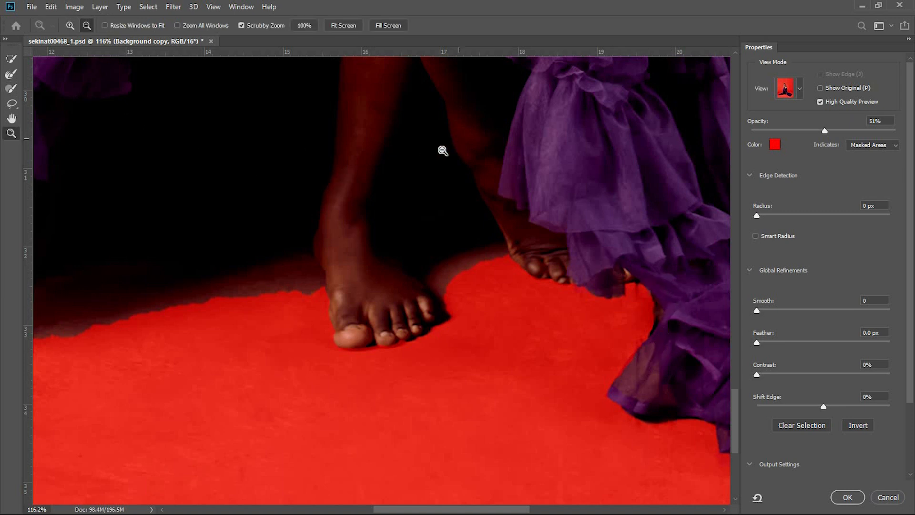
# Output the refined selection as a new layer with a layer mask.
pyautogui.moveTo(442, 150); pyautogui.dragTo(412, 193)
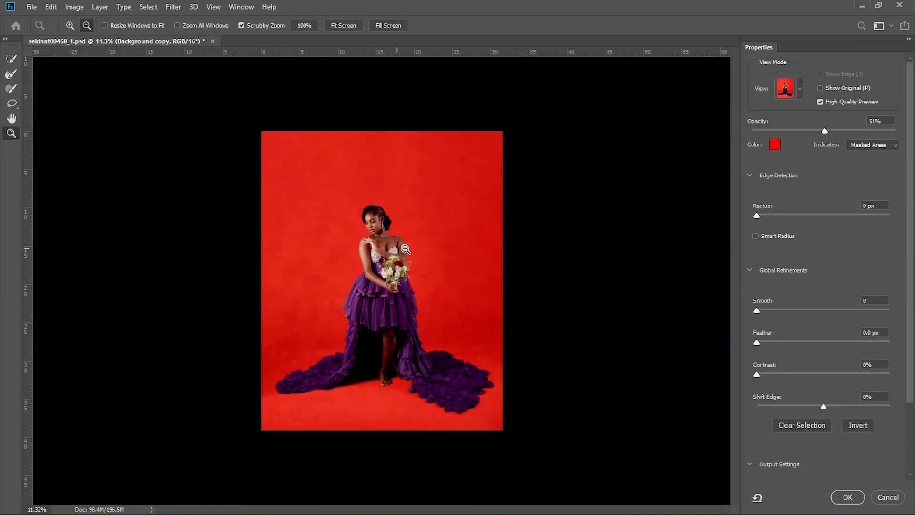
pyautogui.hotkey('ctrl', '0')
pyautogui.rightClick(448, 238)
pyautogui.click(469, 240)
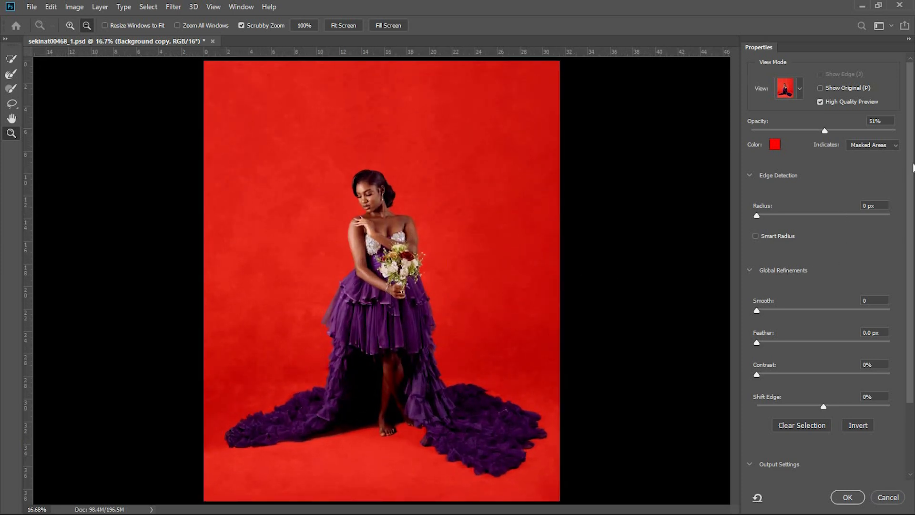
pyautogui.scroll(-3, 913, 210)
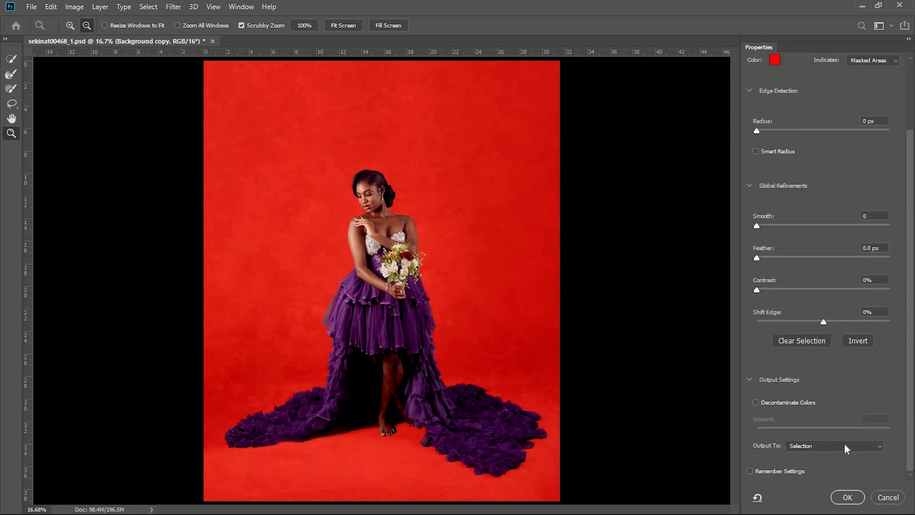
pyautogui.click(872, 448)
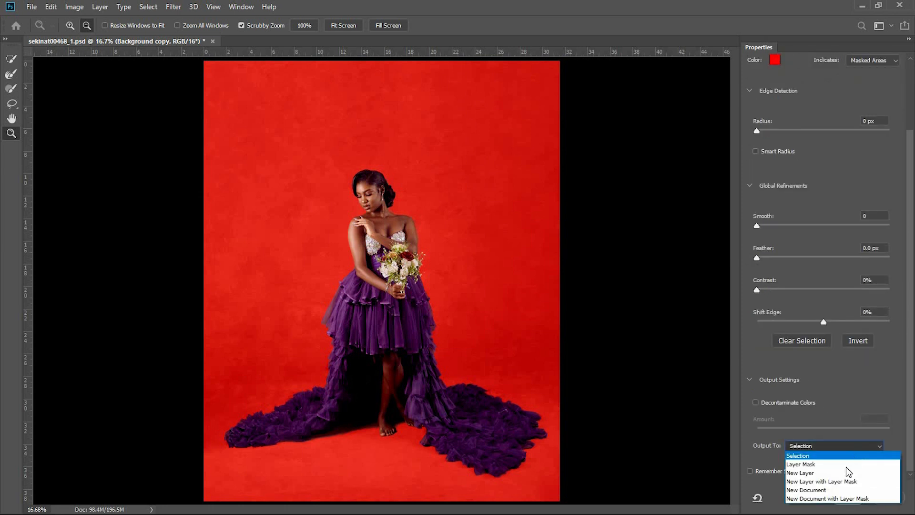
pyautogui.click(825, 481)
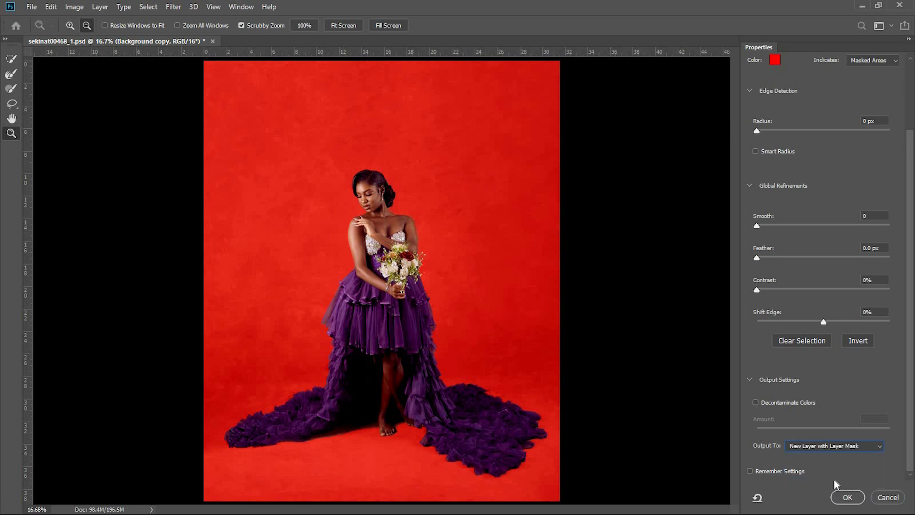
pyautogui.click(846, 495)
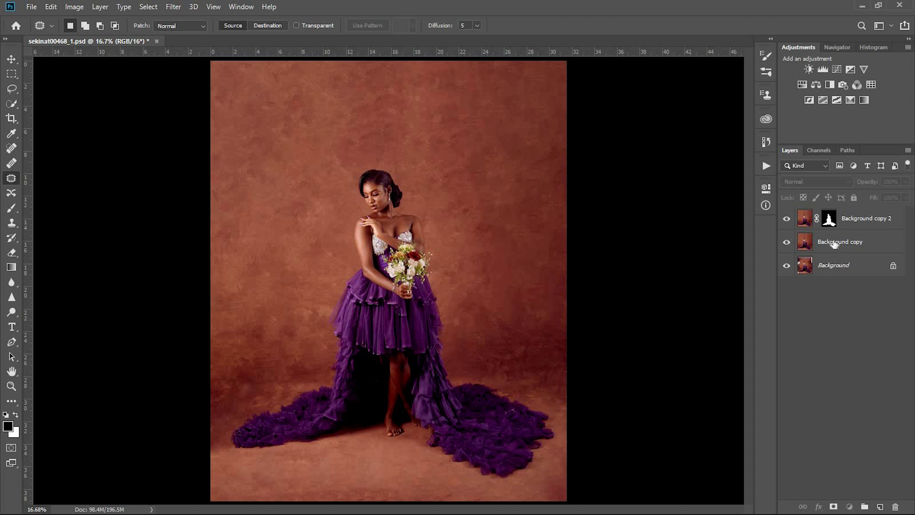
# Place birmingham-museums-trust-sJr8LDyEf7k-unsplash from the Downloads background folder as an embedded image directly above the Background copy layer.
pyautogui.click(831, 243)
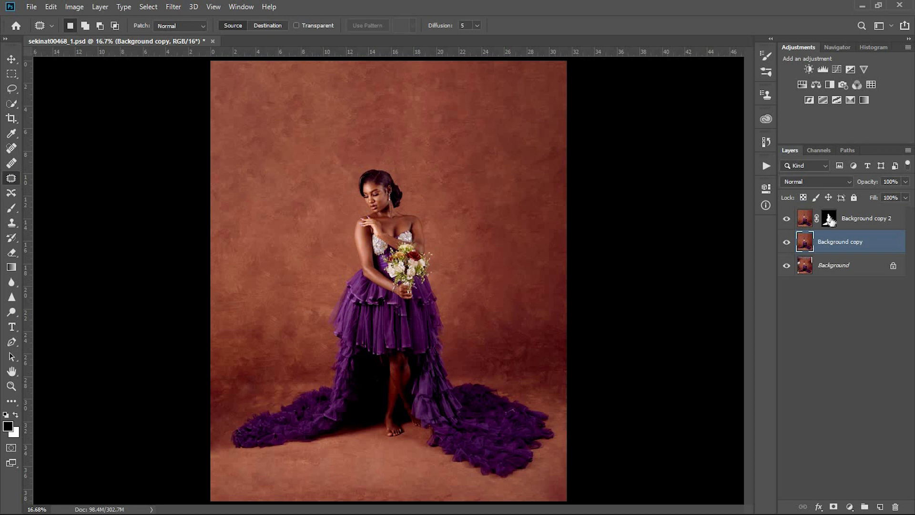
pyautogui.click(830, 220)
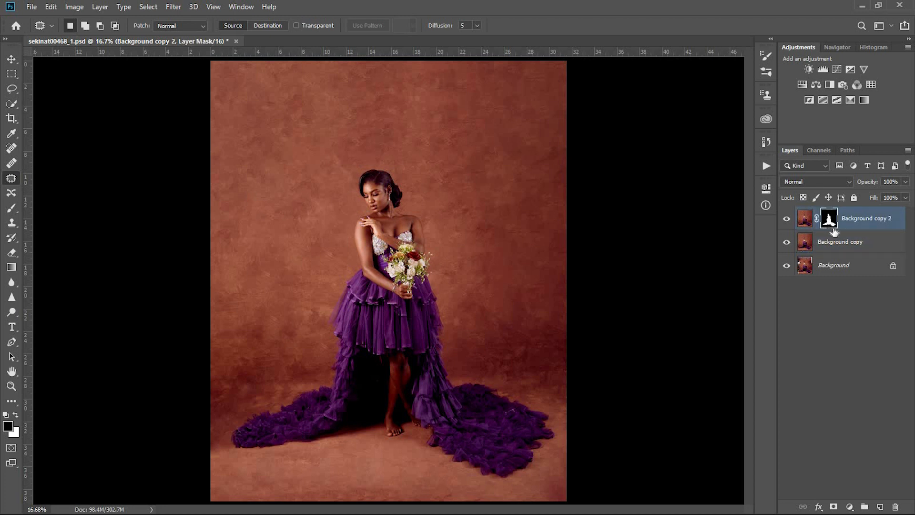
pyautogui.click(834, 235)
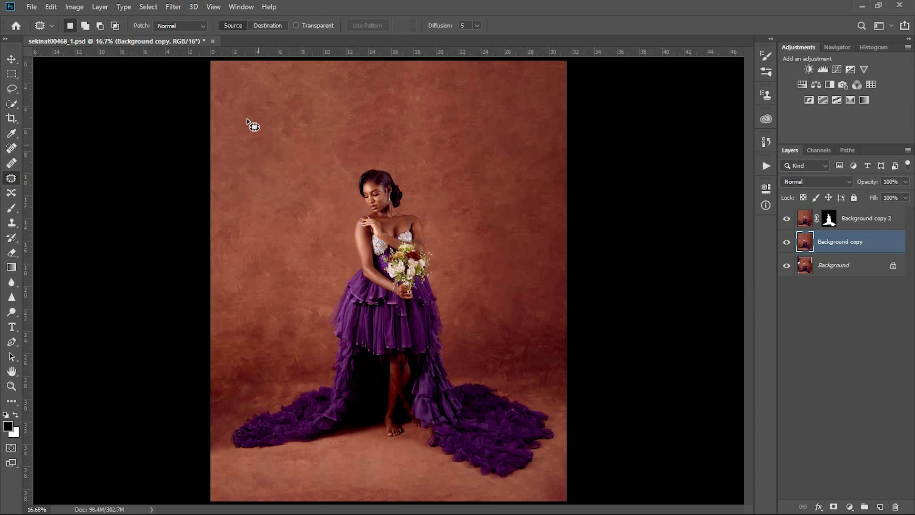
pyautogui.click(31, 8)
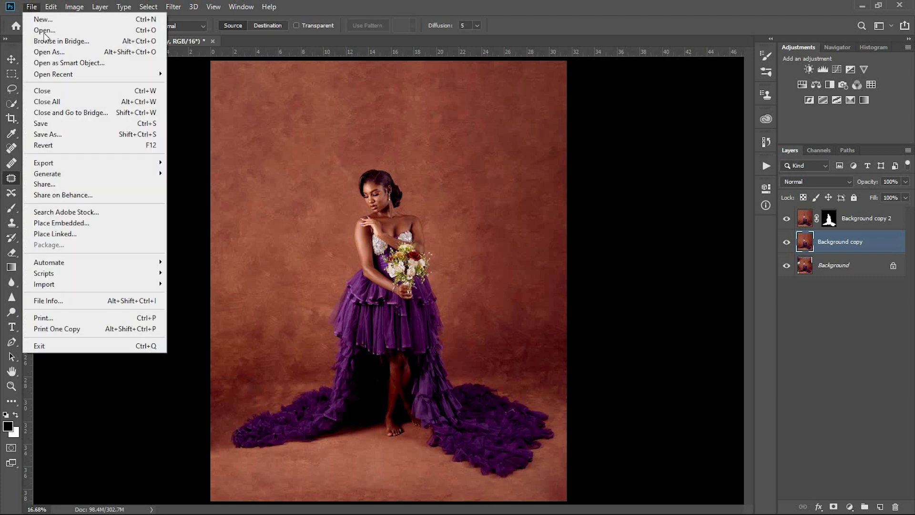
pyautogui.click(127, 226)
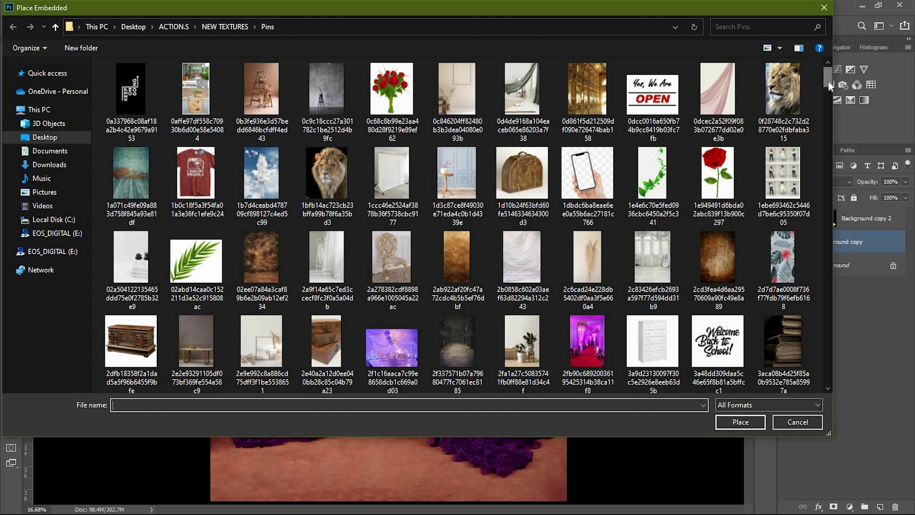
pyautogui.moveTo(828, 78); pyautogui.dragTo(829, 118)
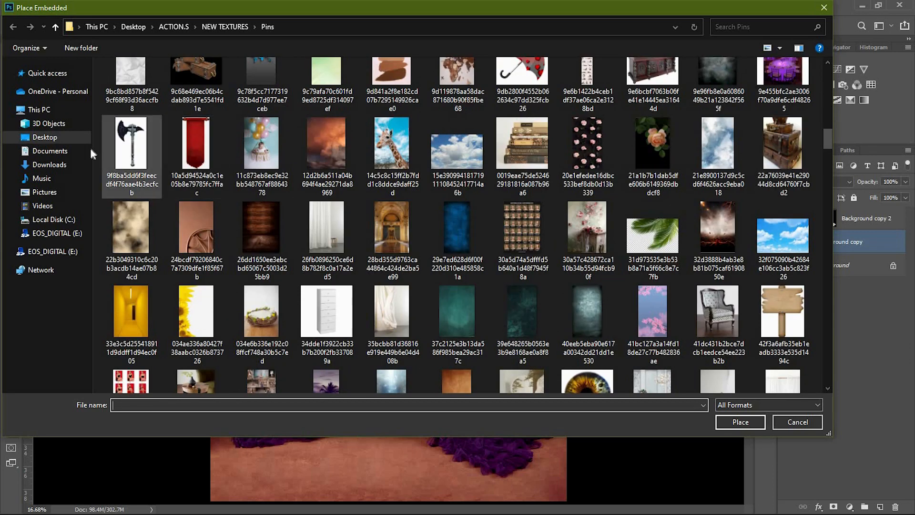
pyautogui.click(60, 166)
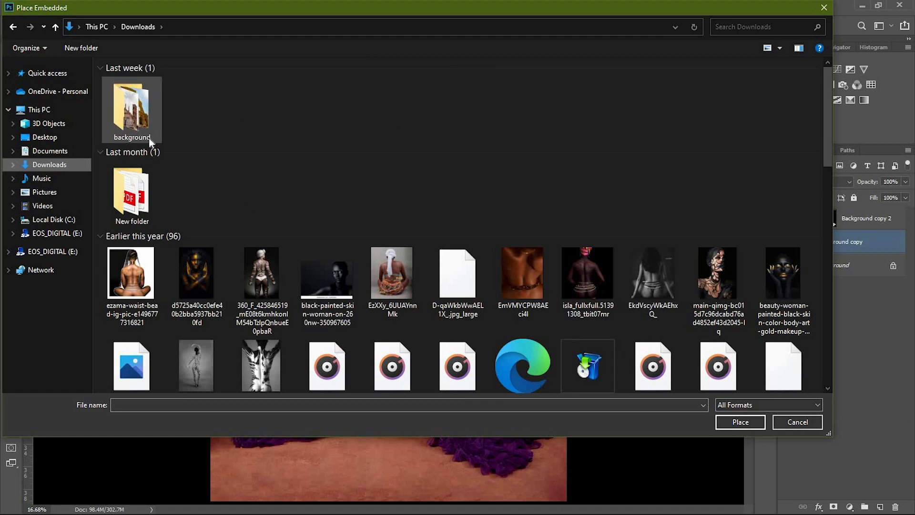
pyautogui.doubleClick(135, 116)
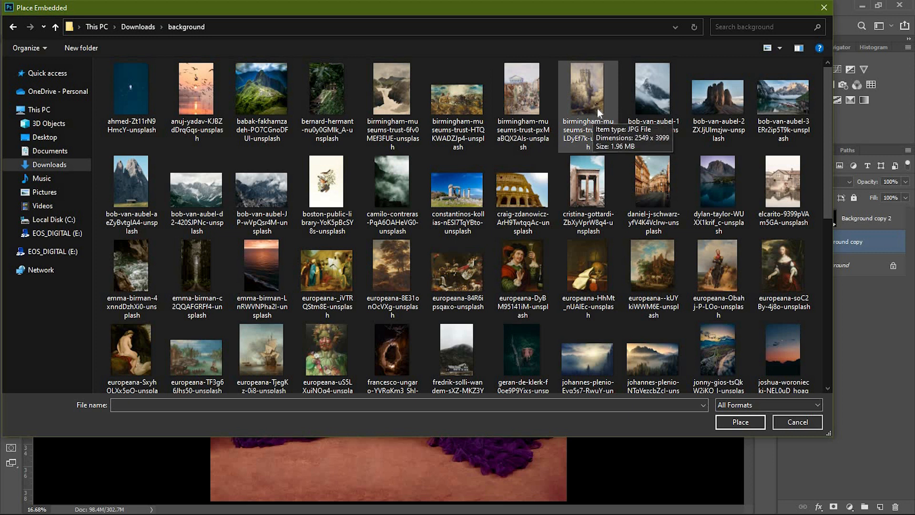
pyautogui.click(596, 107)
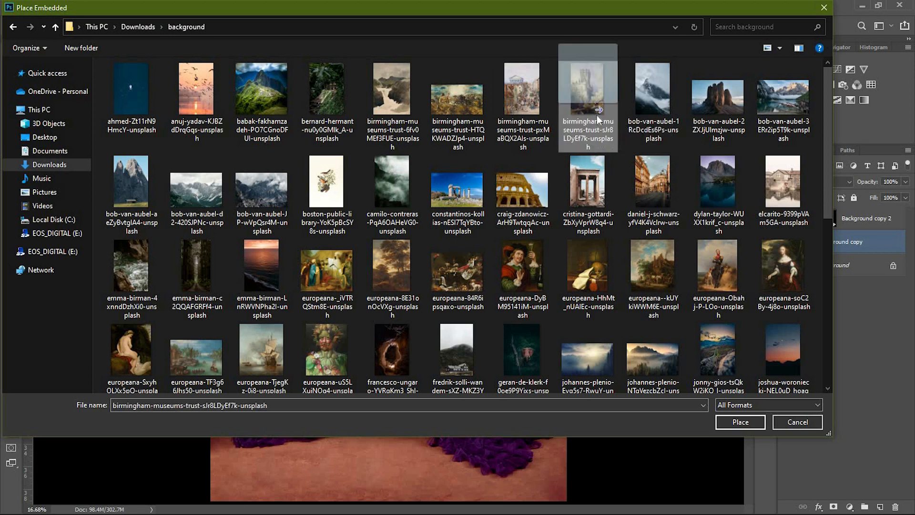
pyautogui.click(752, 424)
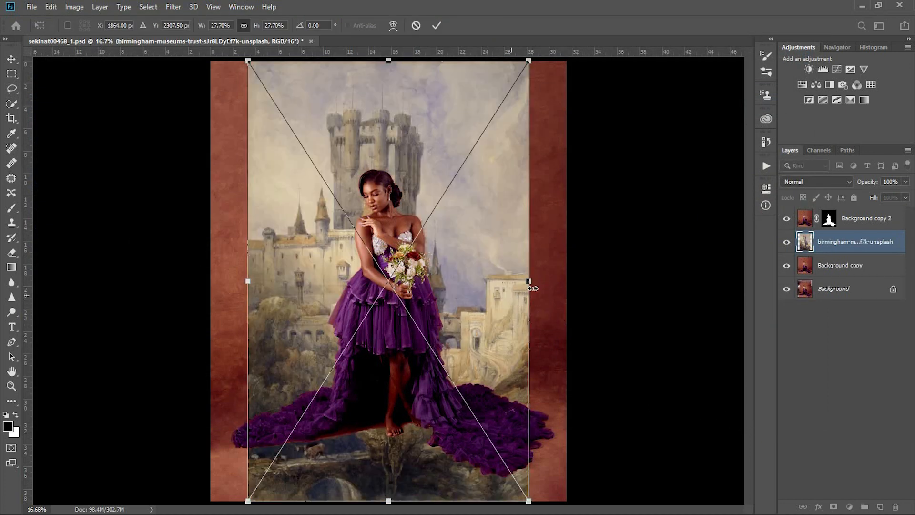
# Scale the placed castle painting proportionally to 35.10% so it spans the full canvas width, and commit the placement.
pyautogui.moveTo(530, 280); pyautogui.dragTo(568, 282)
pyautogui.moveTo(248, 282); pyautogui.dragTo(211, 282)
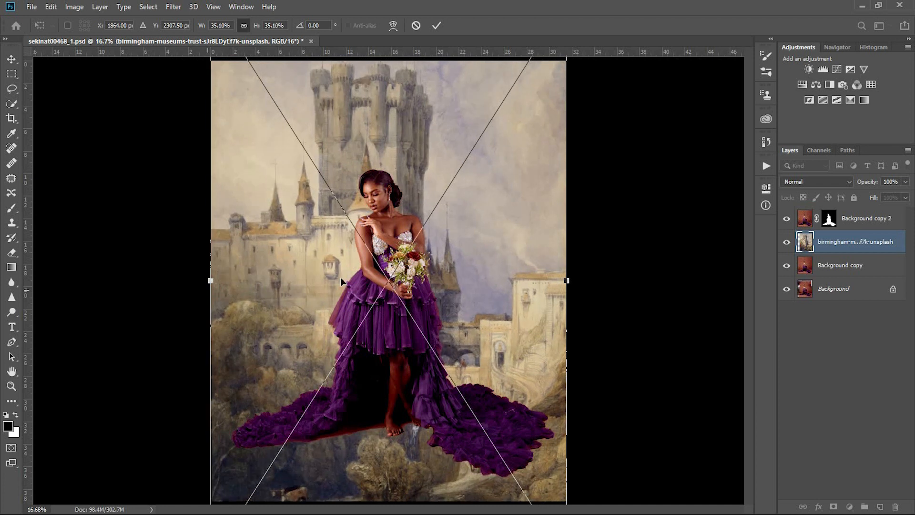
pyautogui.moveTo(413, 302)
pyautogui.mouseDown()
pyautogui.moveTo(407, 294)
pyautogui.moveTo(418, 303)
pyautogui.mouseUp()
pyautogui.press('Return')
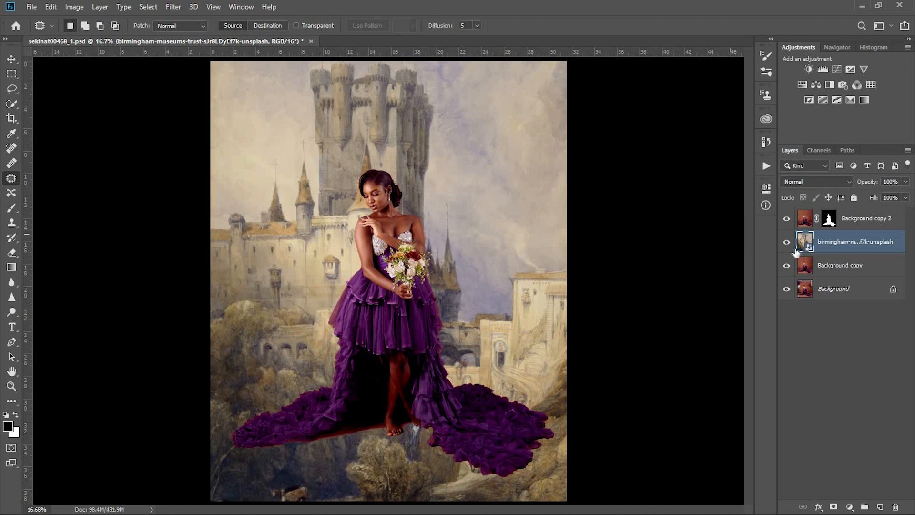
# Set the castle painting layer to Overlay blend mode at 30% opacity, checking the effect with the layer hidden and shown.
pyautogui.click(826, 183)
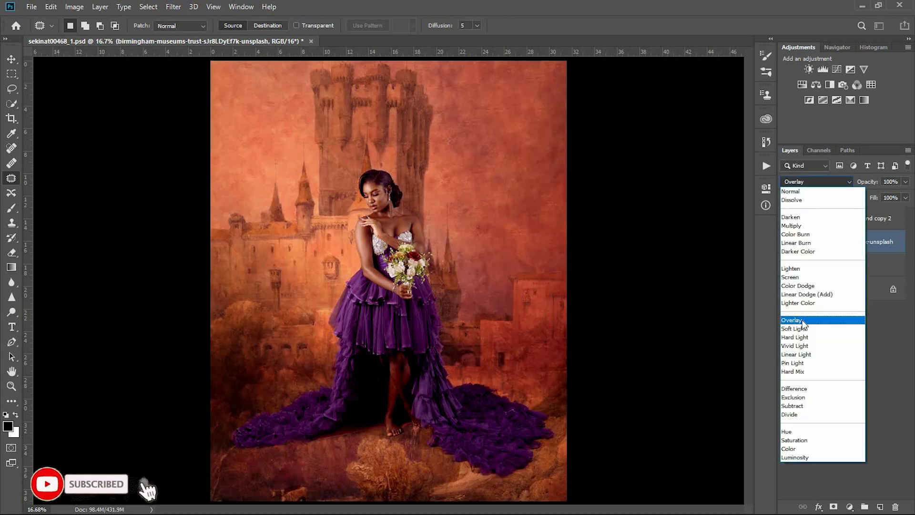
pyautogui.click(800, 320)
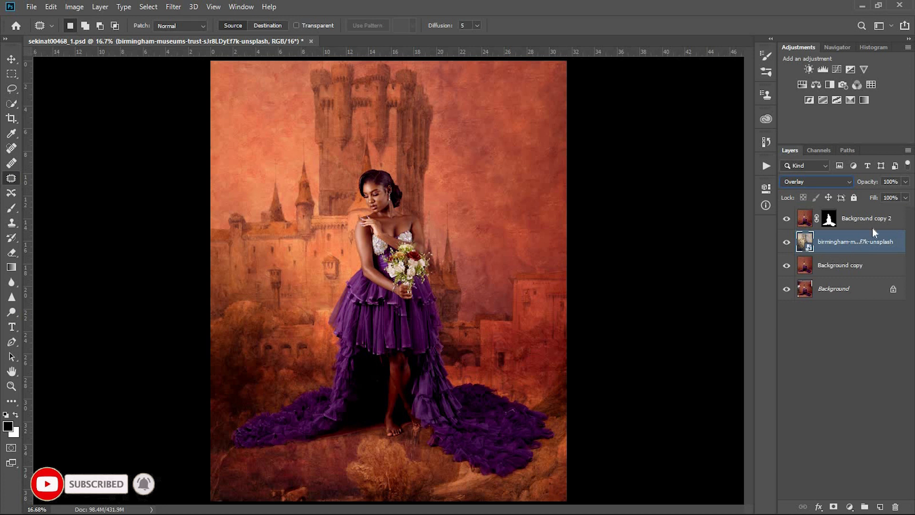
pyautogui.moveTo(906, 186); pyautogui.dragTo(871, 197)
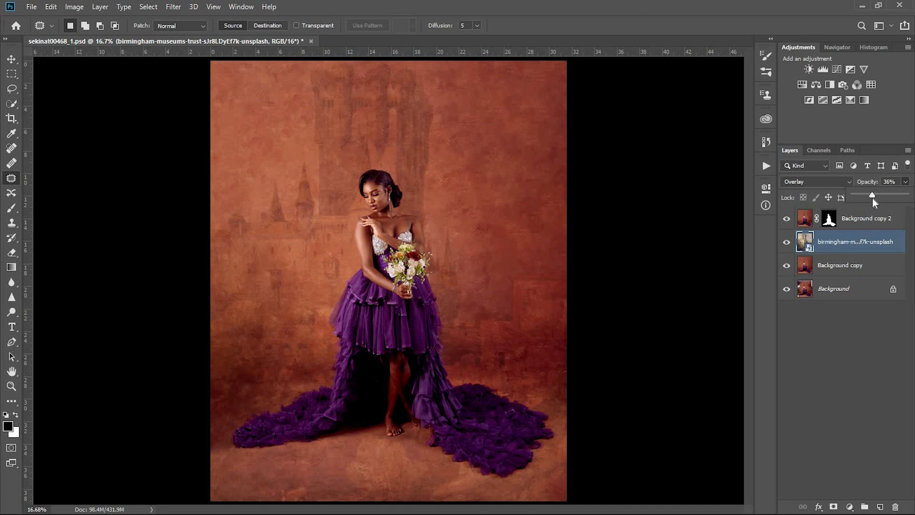
pyautogui.click(787, 242)
pyautogui.click(786, 242)
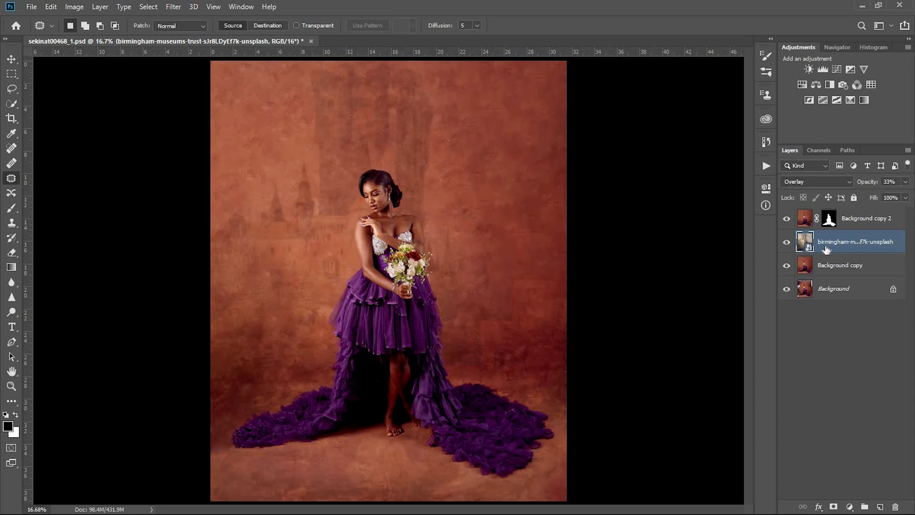
pyautogui.moveTo(870, 193); pyautogui.dragTo(870, 195)
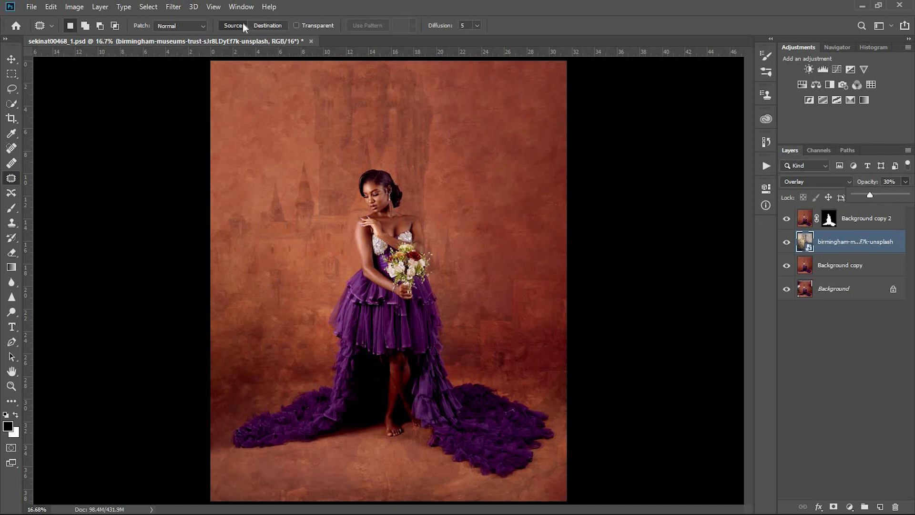
# Apply a Gaussian Blur with a radius slightly under 18 pixels to the castle painting layer.
pyautogui.click(173, 6)
pyautogui.moveTo(245, 159)
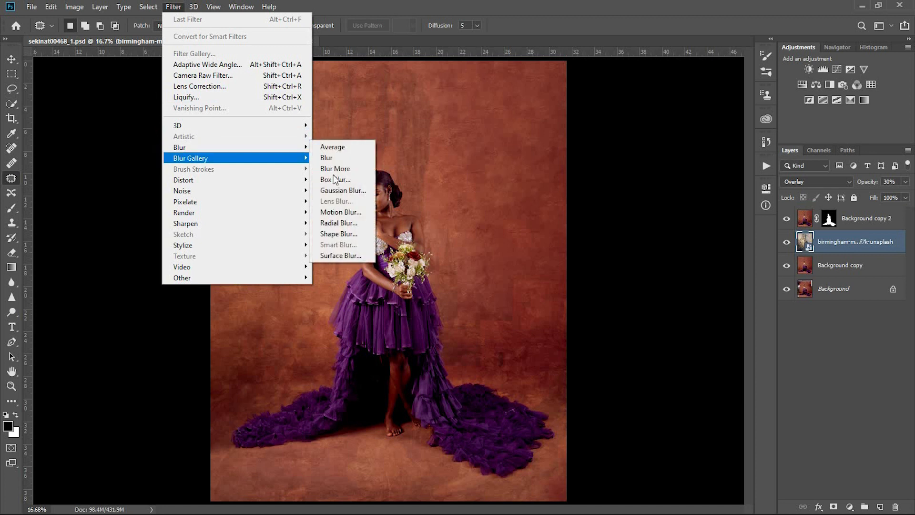
pyautogui.click(360, 190)
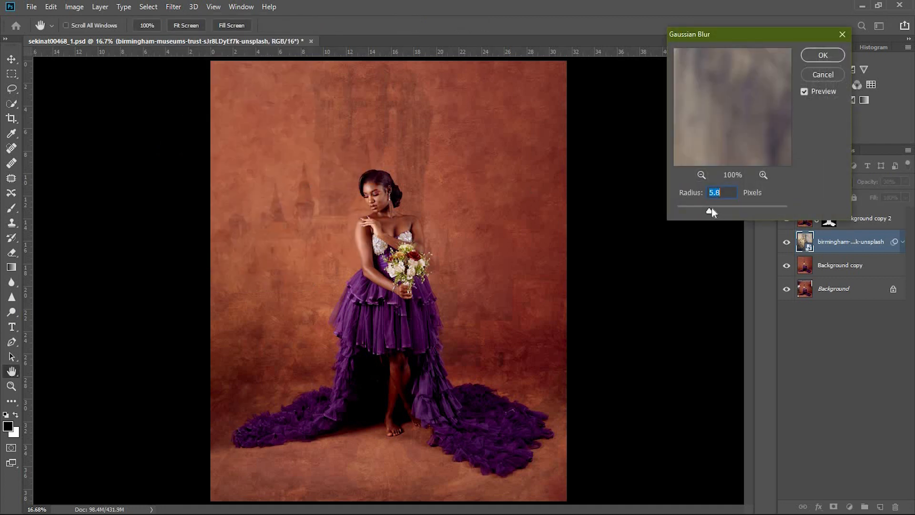
pyautogui.click(725, 209)
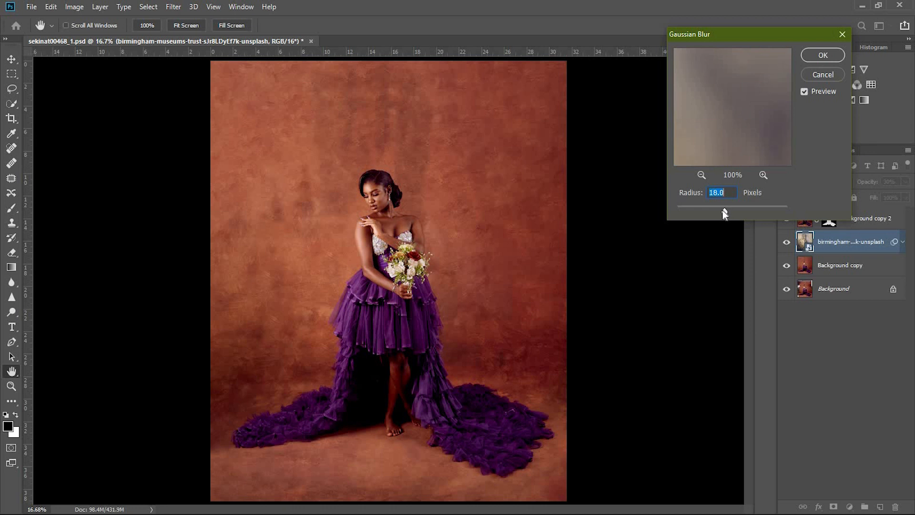
pyautogui.moveTo(722, 211); pyautogui.dragTo(720, 211)
pyautogui.click(823, 55)
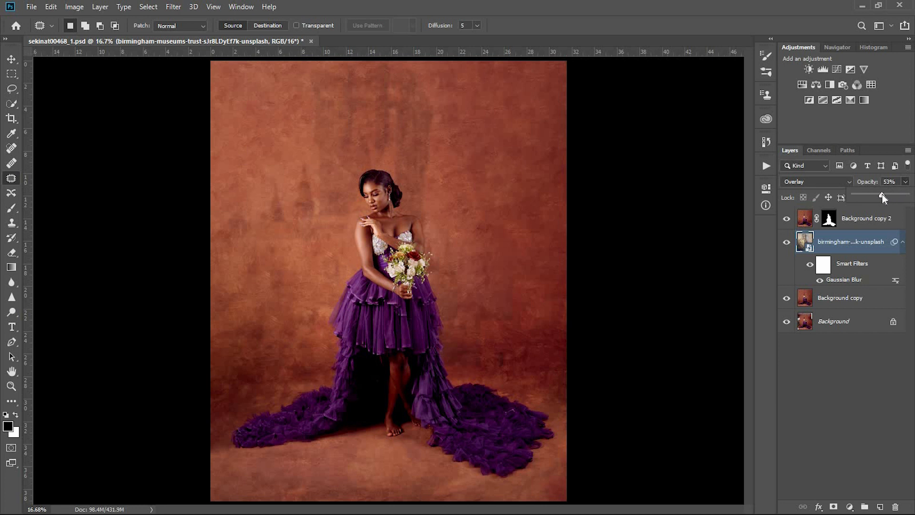
# Fine-tune the castle painting layer's opacity to about 37%, comparing the image with the layers above the Background hidden and shown.
pyautogui.moveTo(878, 197); pyautogui.dragTo(876, 197)
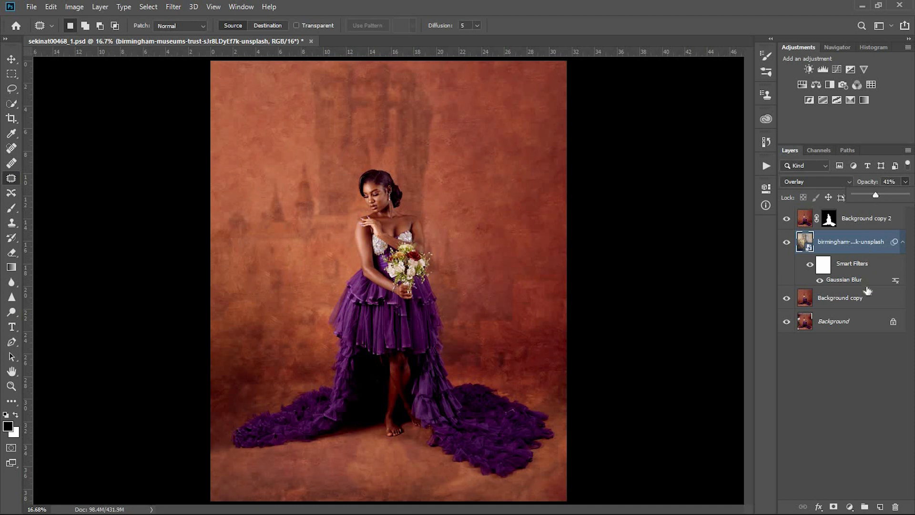
pyautogui.click(860, 368)
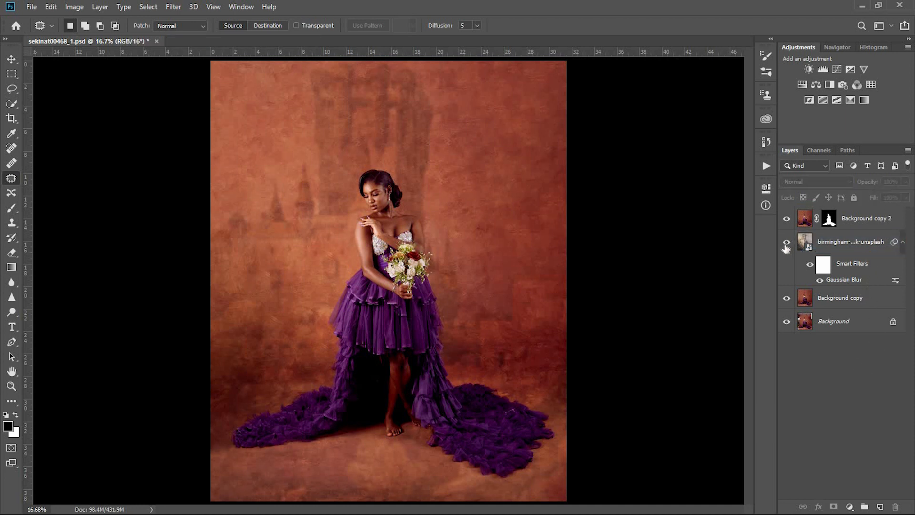
pyautogui.click(786, 218)
pyautogui.click(787, 243)
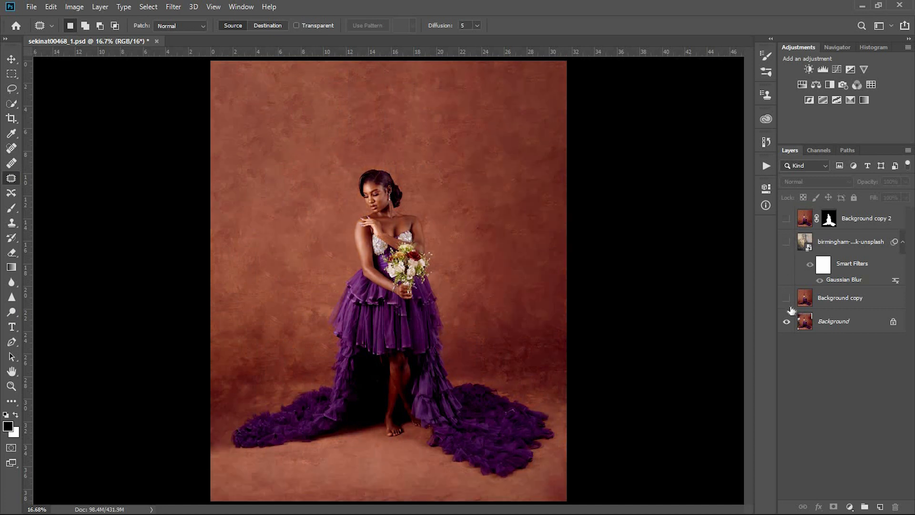
pyautogui.click(786, 299)
pyautogui.click(786, 299)
pyautogui.click(787, 218)
pyautogui.click(787, 243)
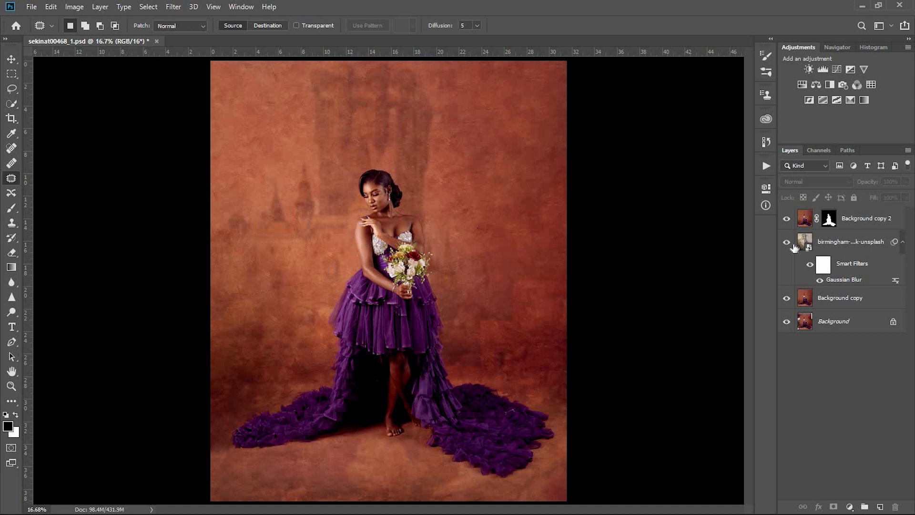
pyautogui.click(854, 228)
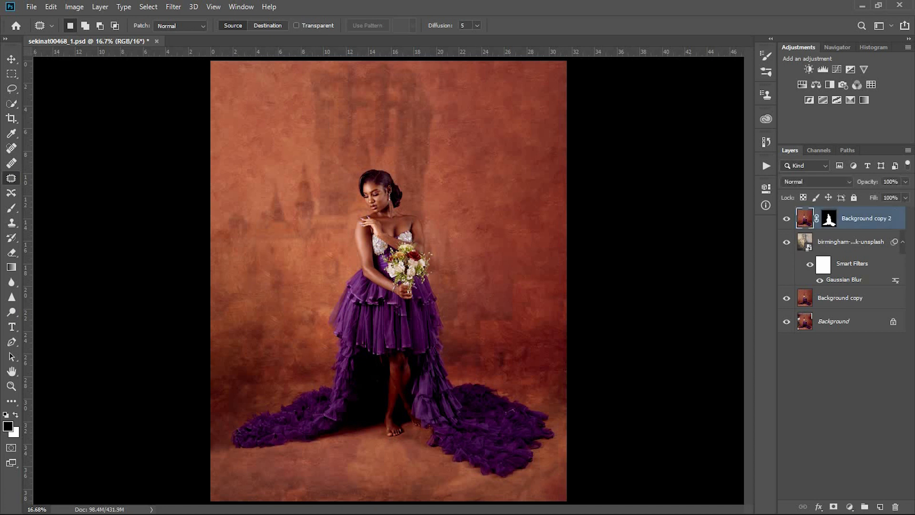
pyautogui.click(860, 249)
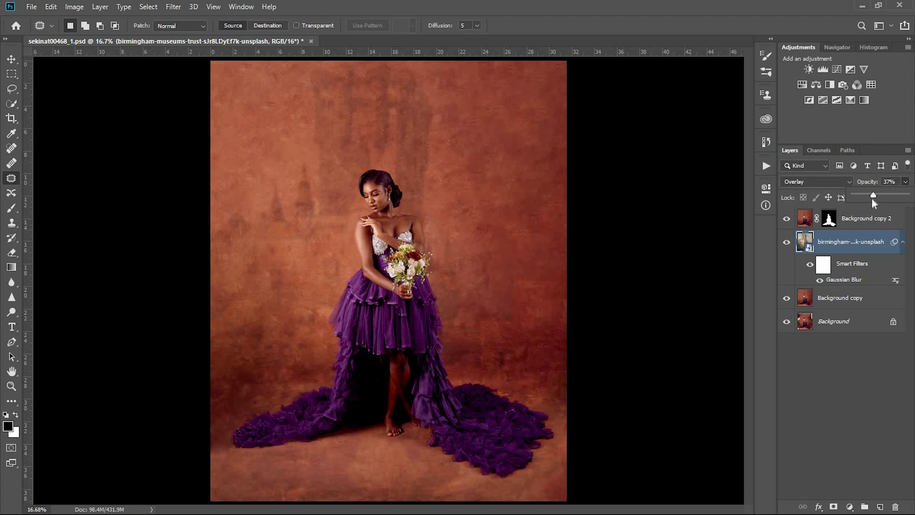
# Select the Background copy 2 layer and sample the reddish brown near the backdrop's upper-right corner, #7d4237, as the foreground color.
pyautogui.click(855, 222)
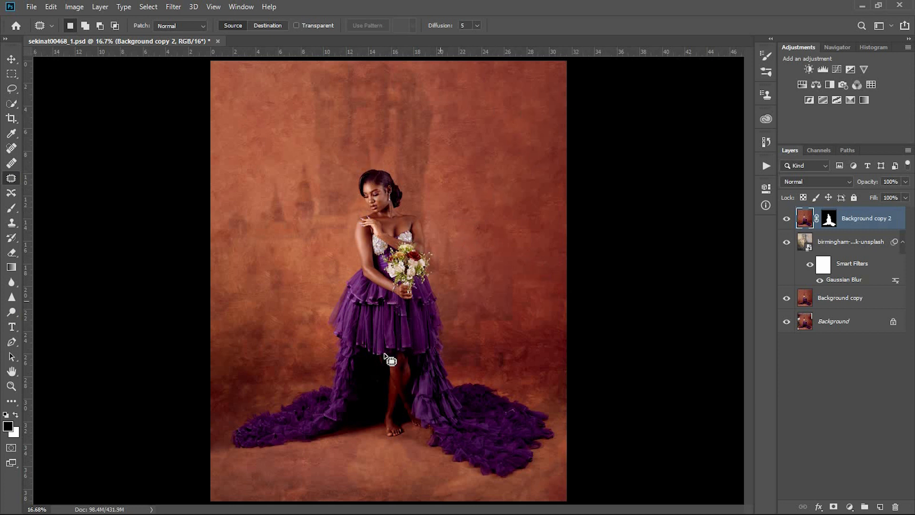
pyautogui.click(8, 426)
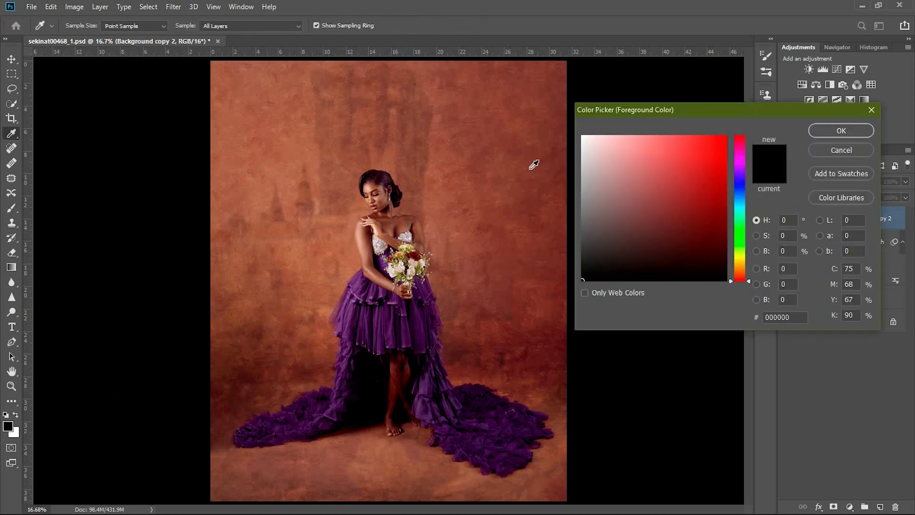
pyautogui.click(519, 93)
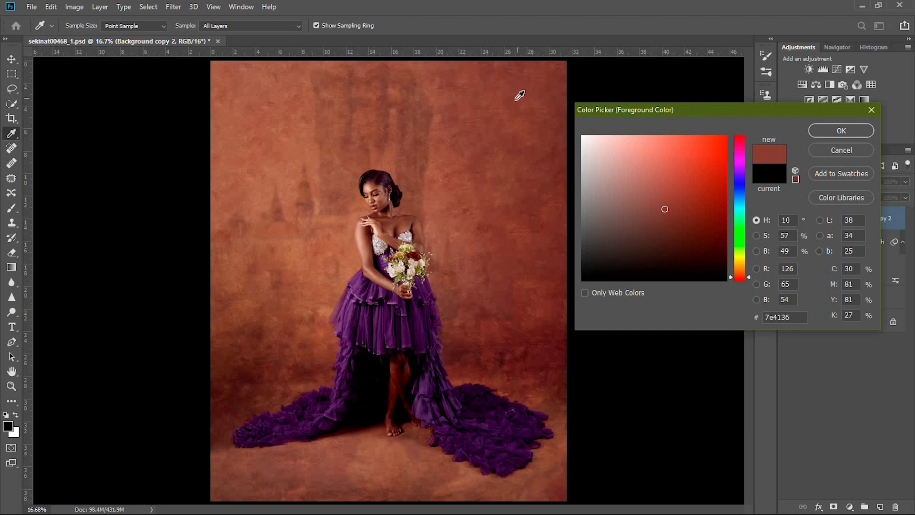
pyautogui.click(519, 98)
pyautogui.click(519, 92)
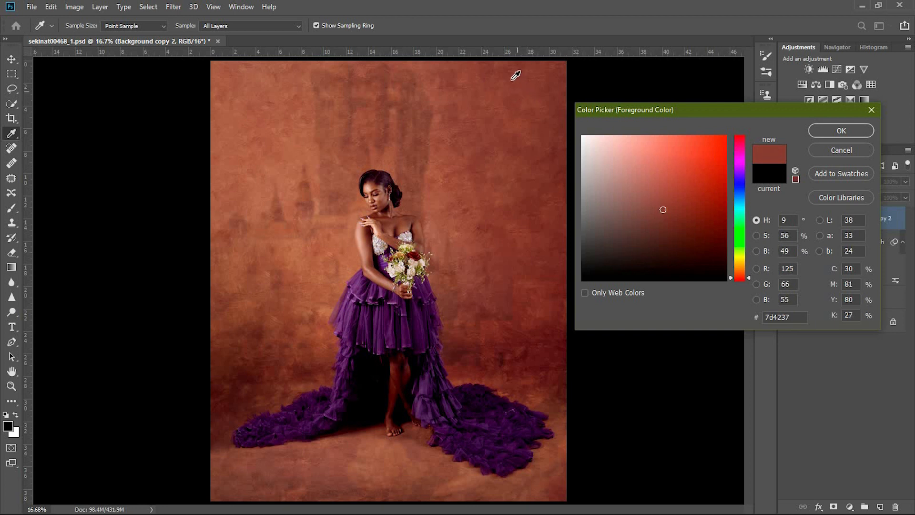
pyautogui.click(854, 132)
pyautogui.press('j')
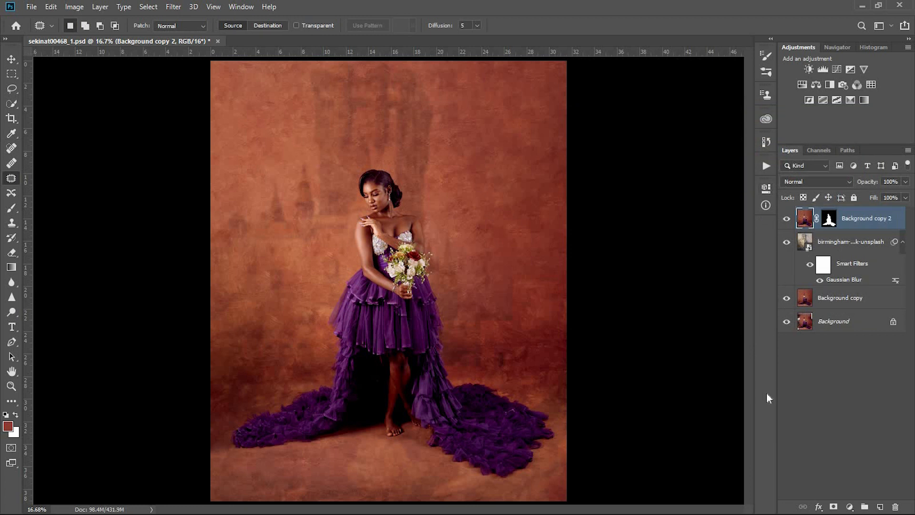
# Add a Gradient Fill layer above Background copy 2 with Radial style, Reverse enabled and a scale of 199%.
pyautogui.click(850, 508)
pyautogui.click(857, 314)
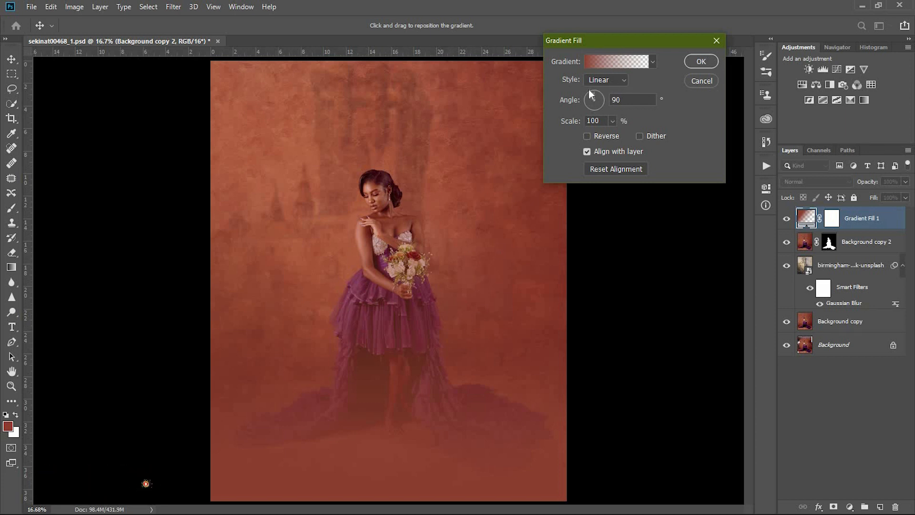
pyautogui.click(619, 79)
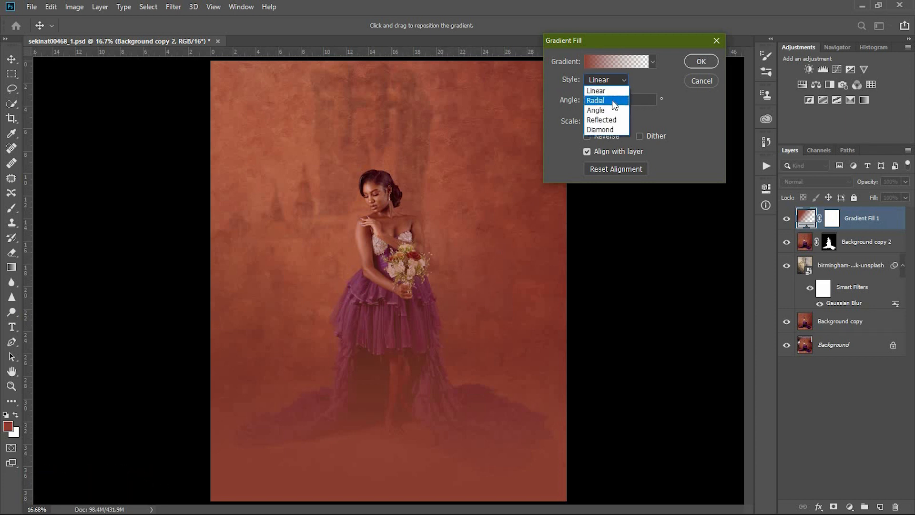
pyautogui.click(614, 101)
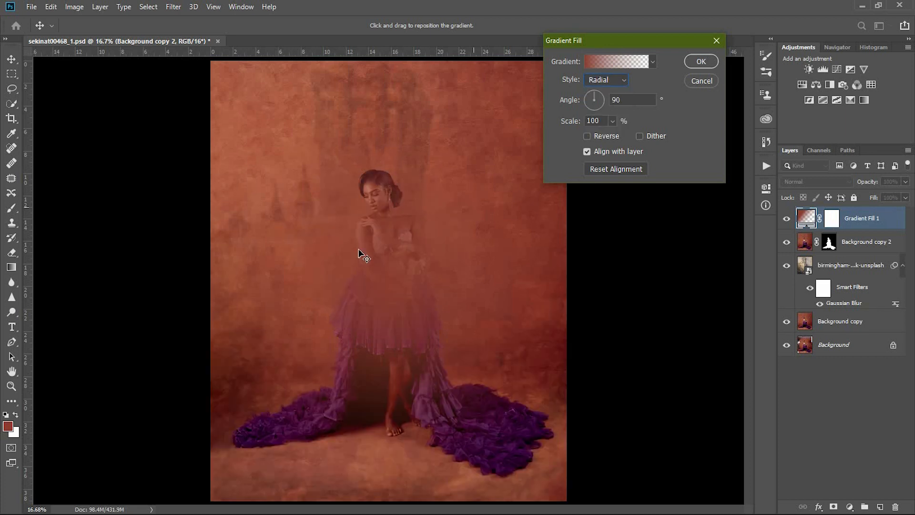
pyautogui.click(587, 136)
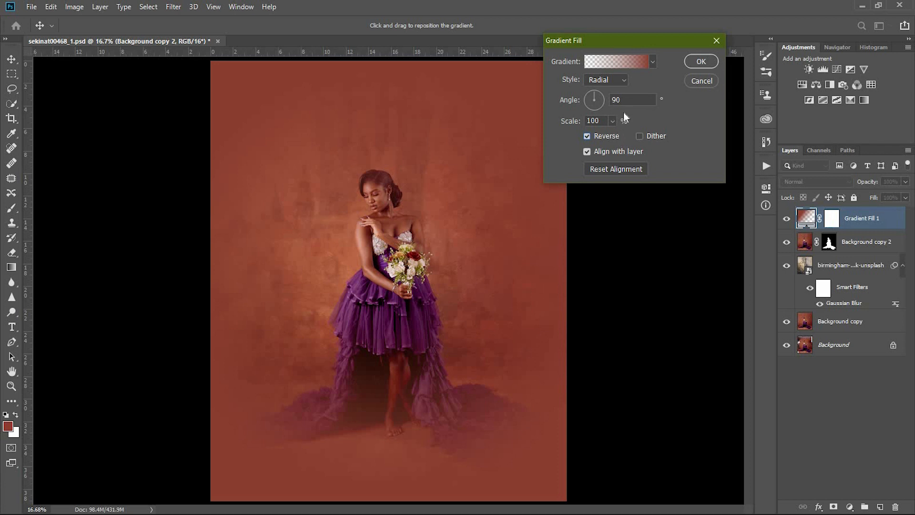
pyautogui.click(611, 121)
pyautogui.moveTo(617, 136); pyautogui.dragTo(617, 136)
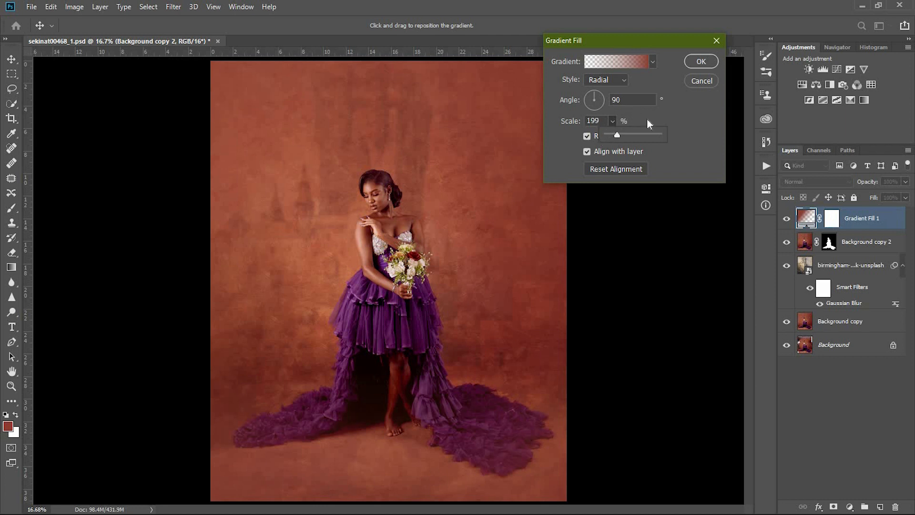
pyautogui.click(672, 116)
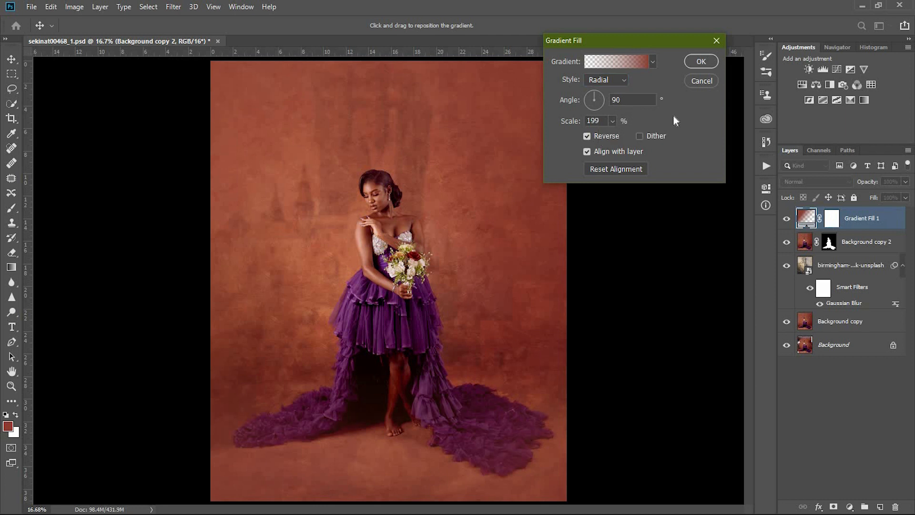
pyautogui.click(625, 61)
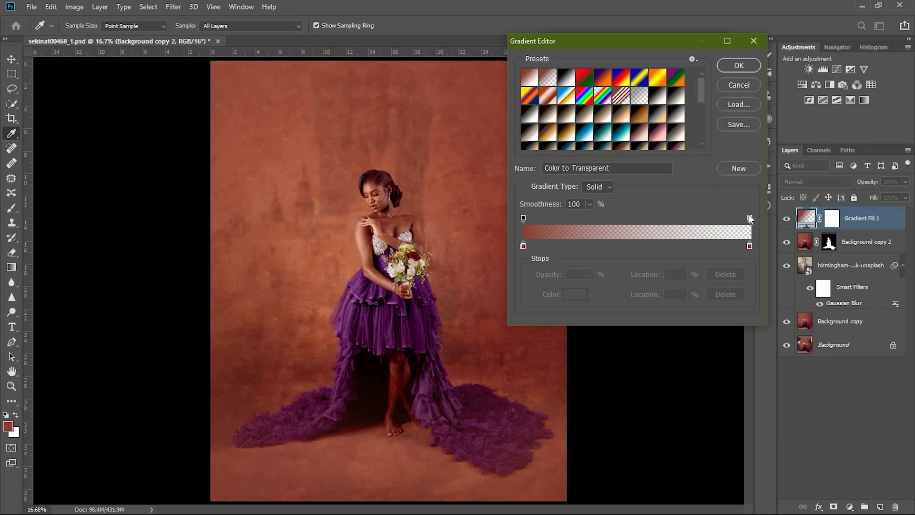
pyautogui.moveTo(750, 218); pyautogui.dragTo(713, 221)
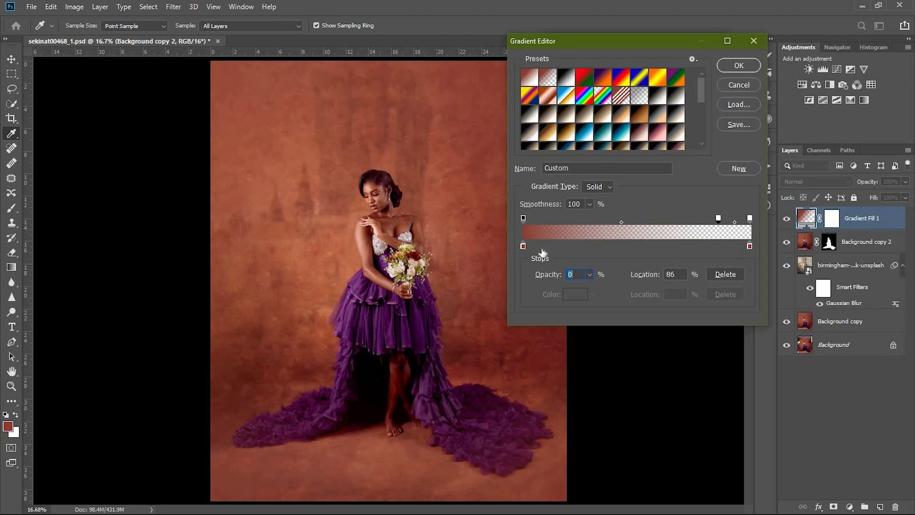
pyautogui.click(738, 66)
pyautogui.click(619, 59)
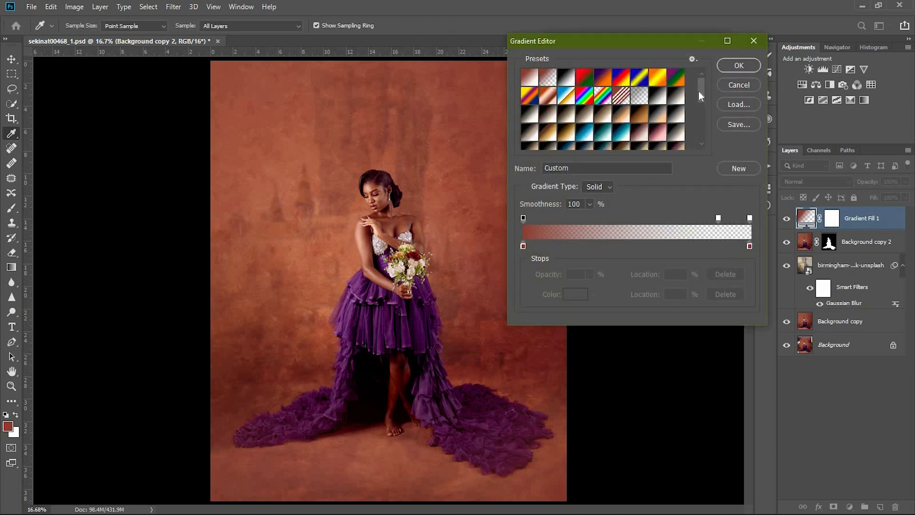
pyautogui.click(548, 78)
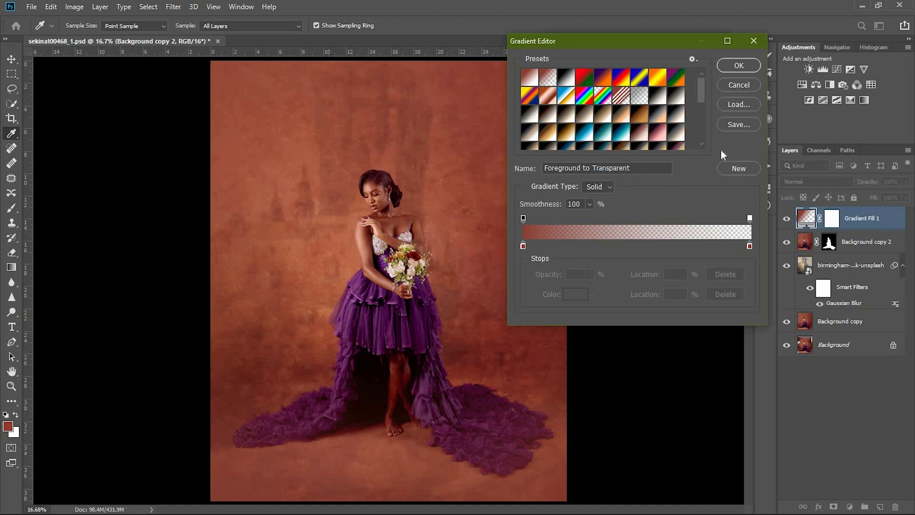
pyautogui.click(741, 66)
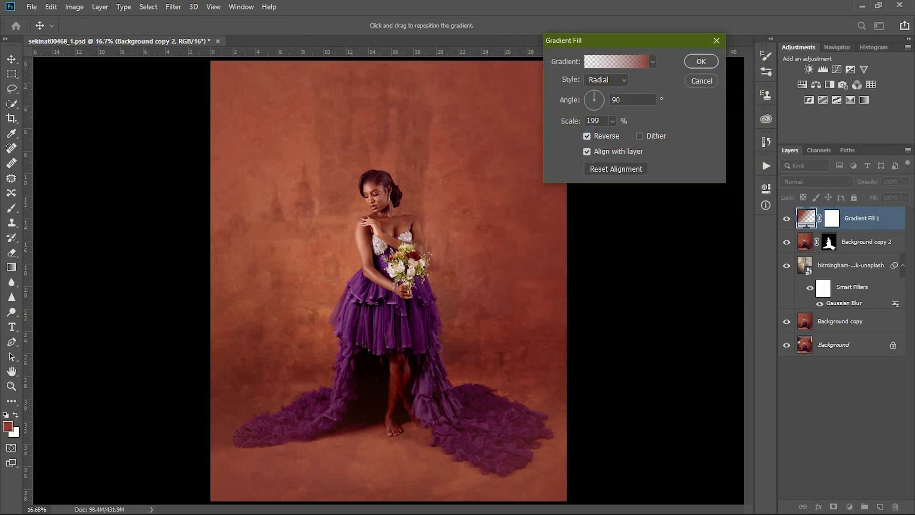
# Accept the gradient fill and set its layer to Soft Light blend mode, comparing the image with it hidden and shown.
pyautogui.click(701, 61)
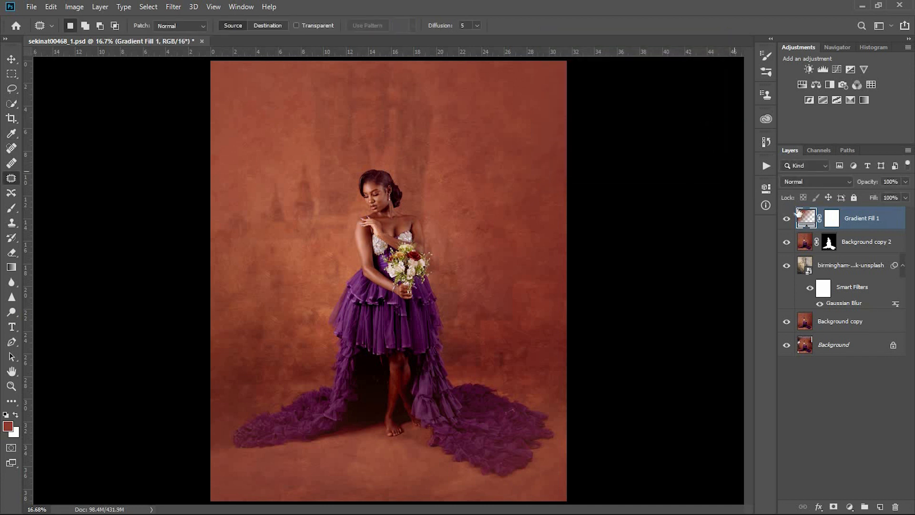
pyautogui.click(838, 181)
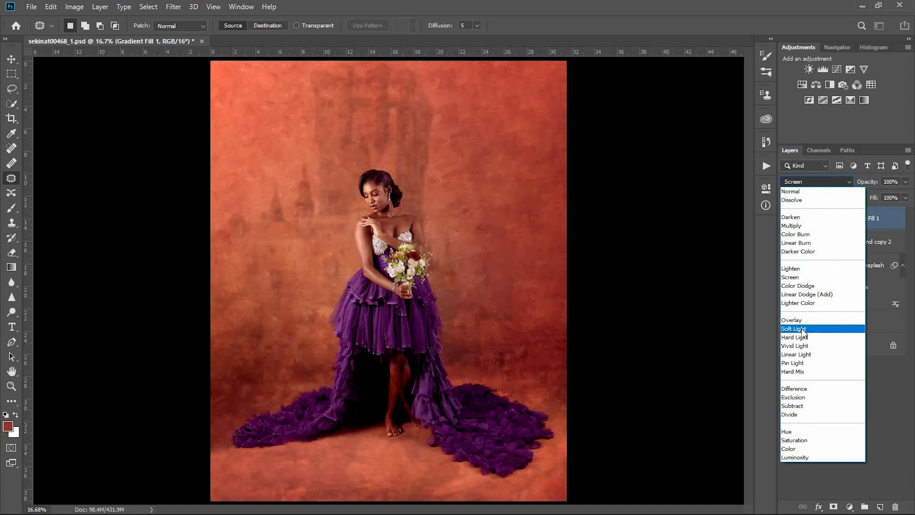
pyautogui.click(803, 329)
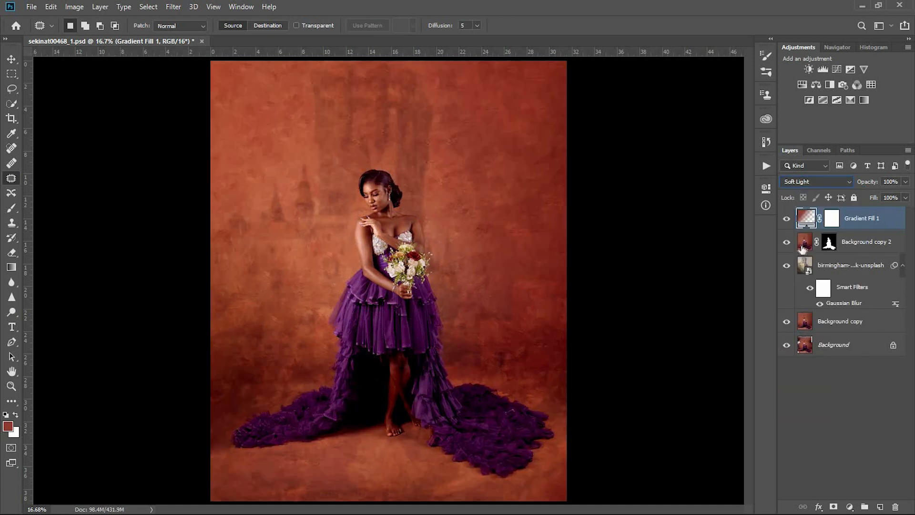
pyautogui.click(786, 219)
pyautogui.click(787, 220)
# Lower the gradient fill layer's opacity to 53% and compare the image with the layer hidden and shown.
pyautogui.click(905, 181)
pyautogui.moveTo(906, 194); pyautogui.dragTo(880, 196)
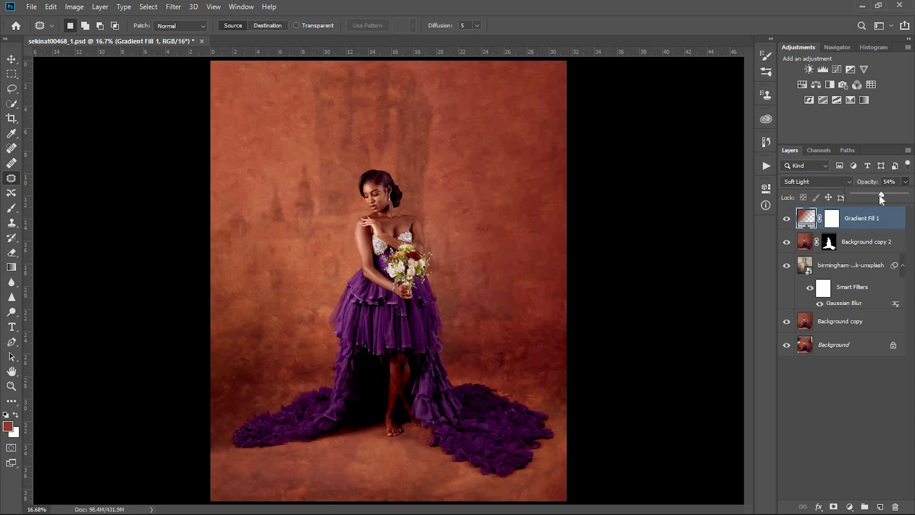
pyautogui.moveTo(882, 196); pyautogui.dragTo(880, 196)
pyautogui.click(786, 221)
pyautogui.click(787, 221)
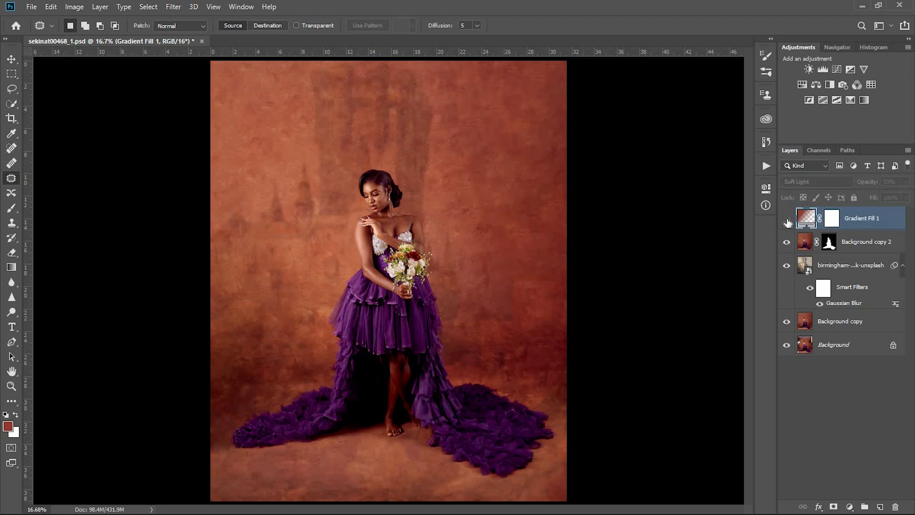
pyautogui.click(786, 221)
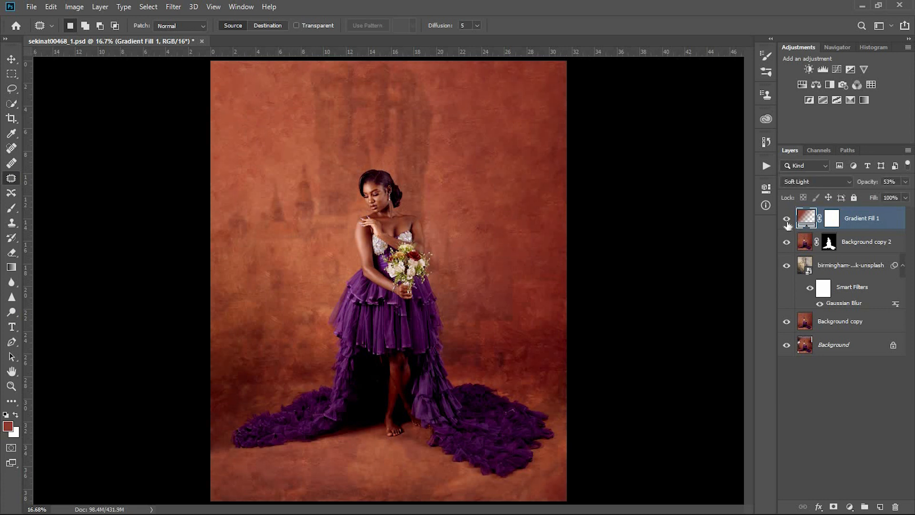
pyautogui.click(789, 221)
pyautogui.click(787, 220)
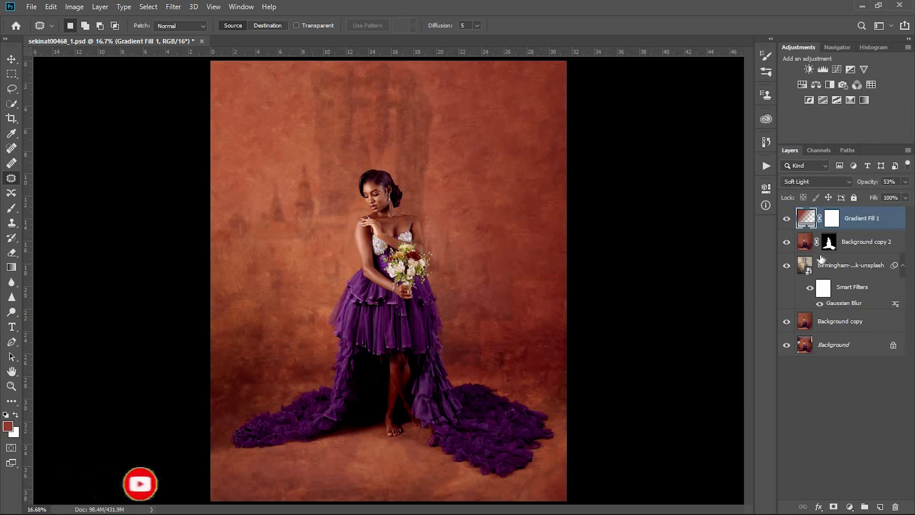